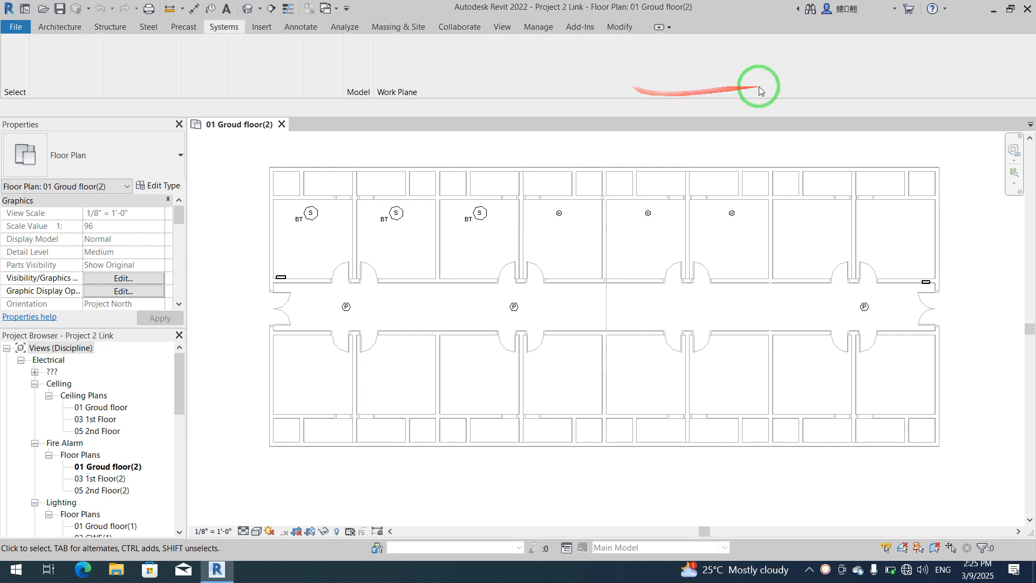
Start placing a nurse call device and agree to load a nurse call family into the project
click(861, 80)
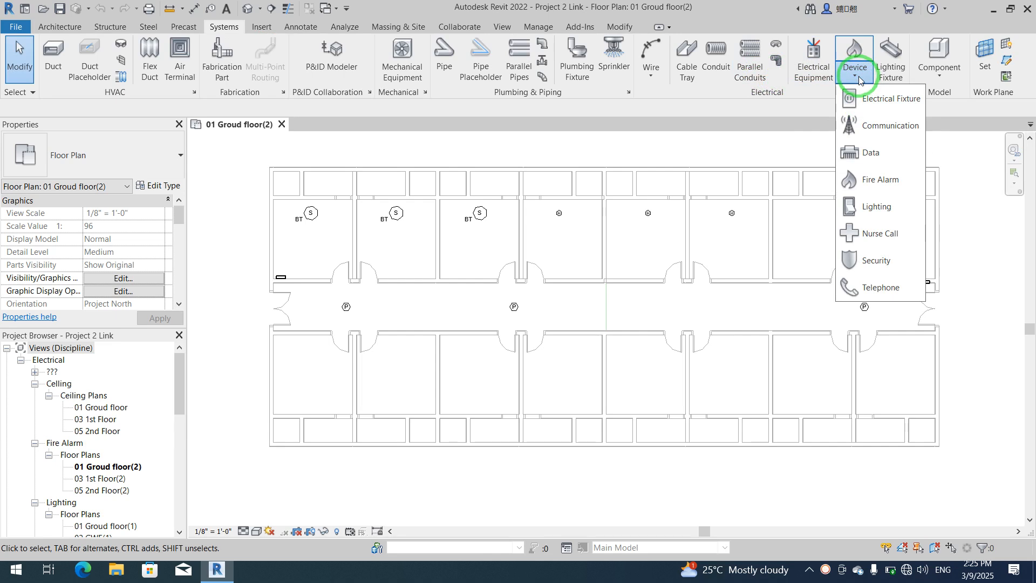
click(860, 79)
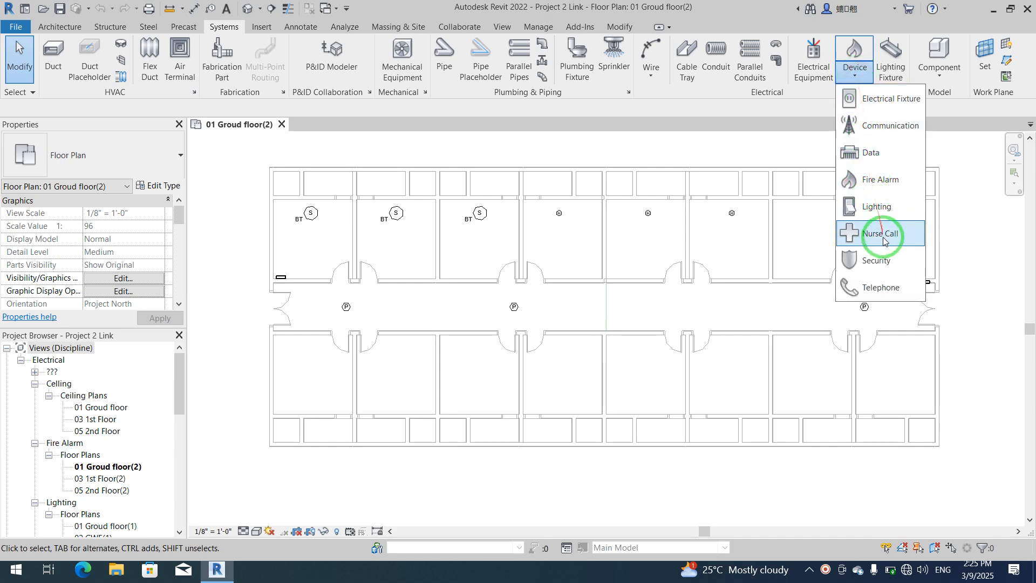
click(882, 233)
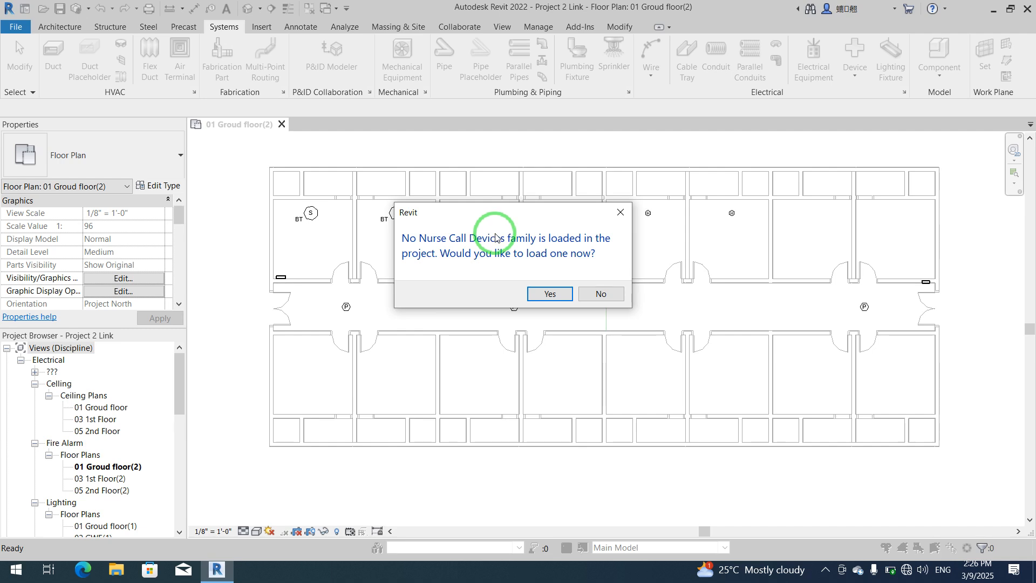
click(568, 288)
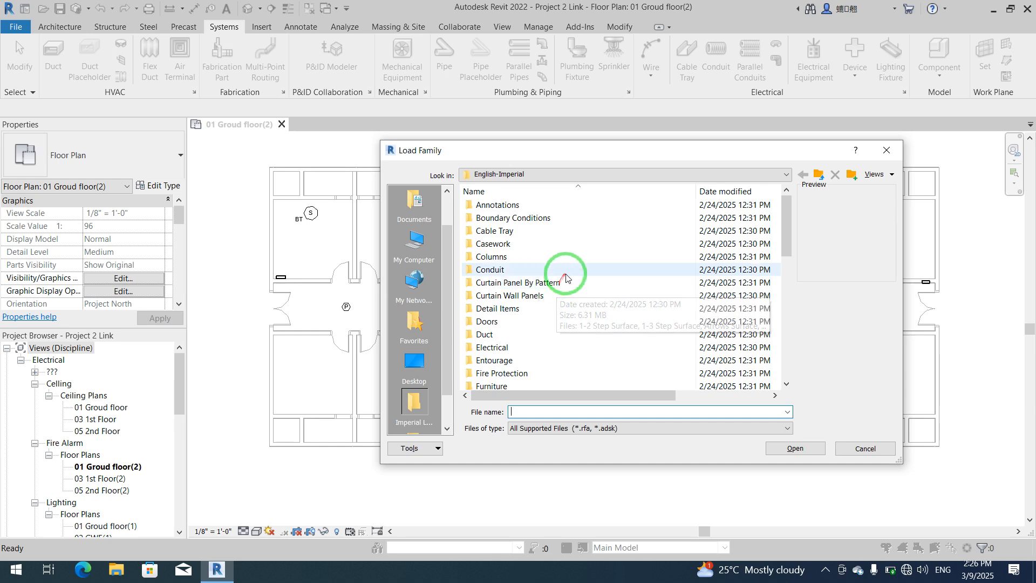
Browse the family library to the Electrical > MEP > Information and Communication > Nurse Call folder
click(516, 244)
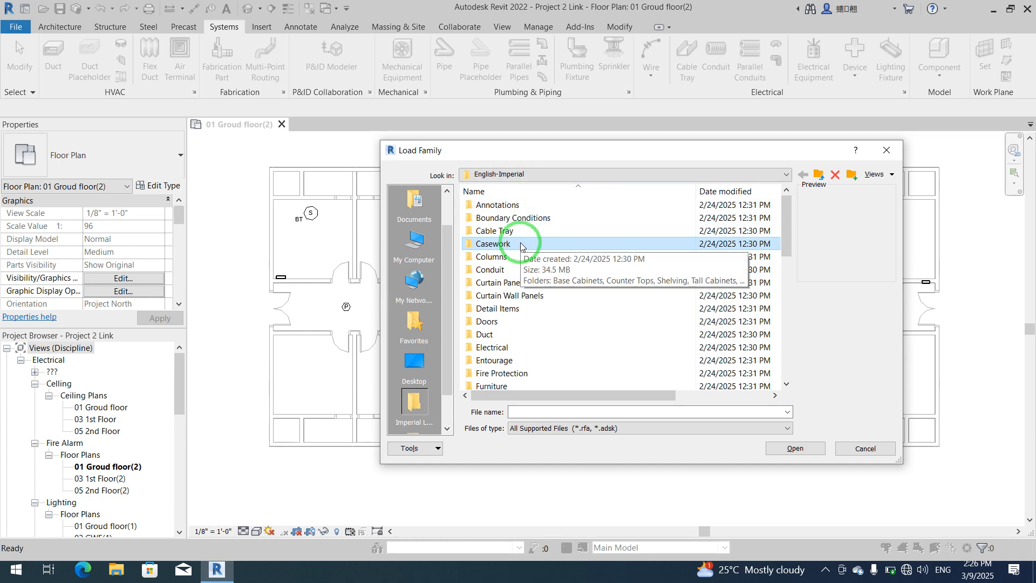
key(e)
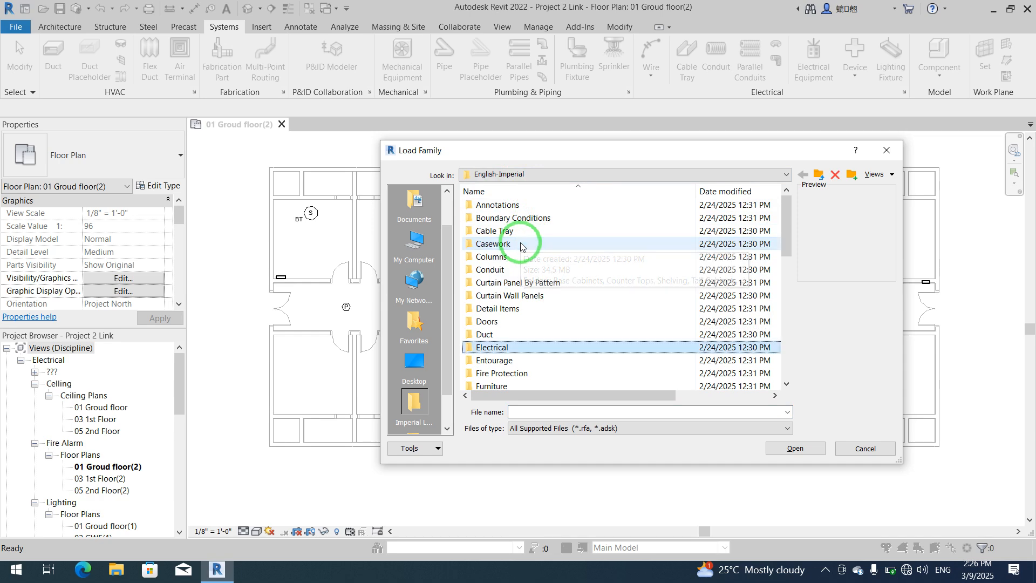
key(Return)
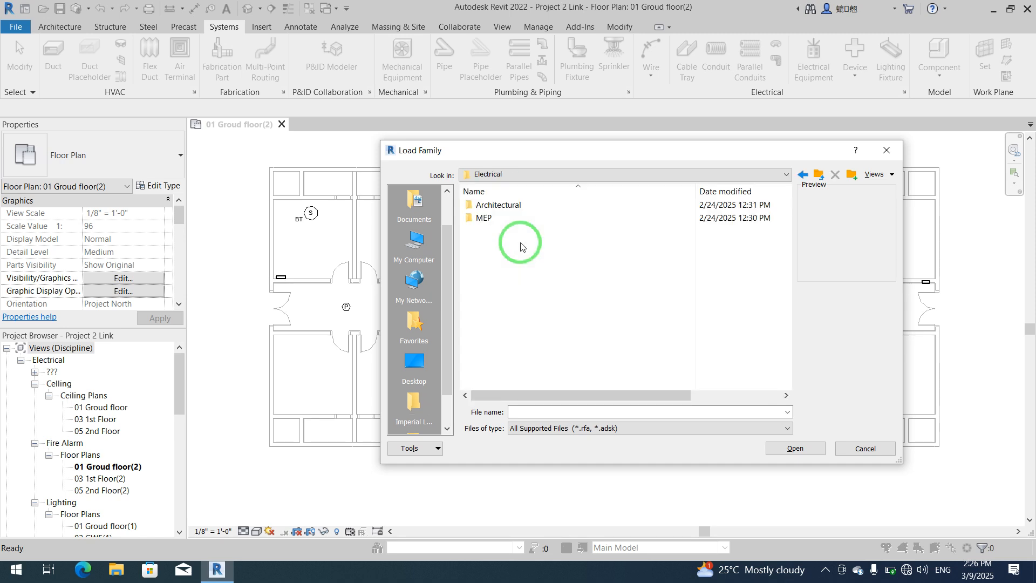
double_click(521, 219)
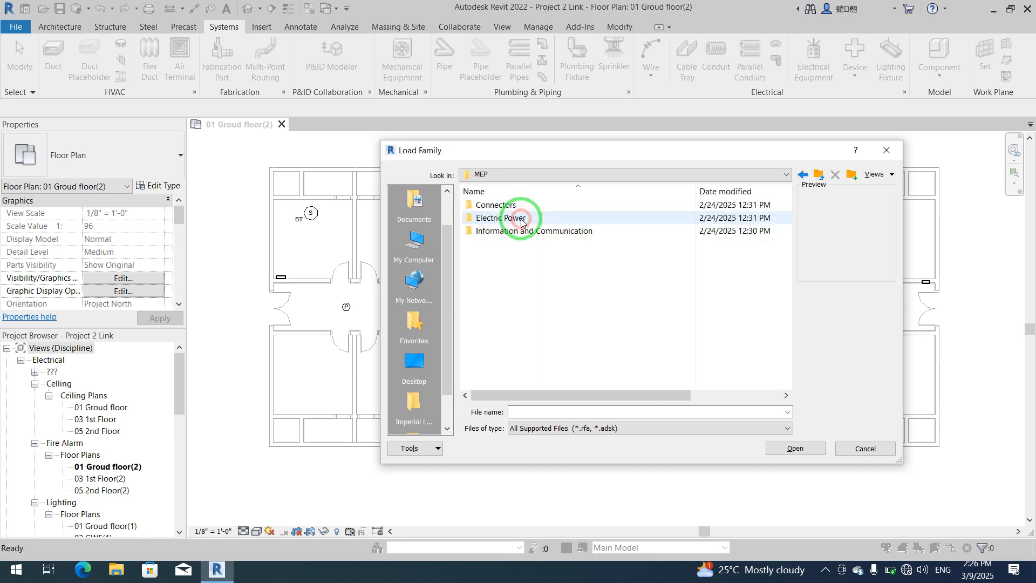
click(549, 217)
double_click(549, 232)
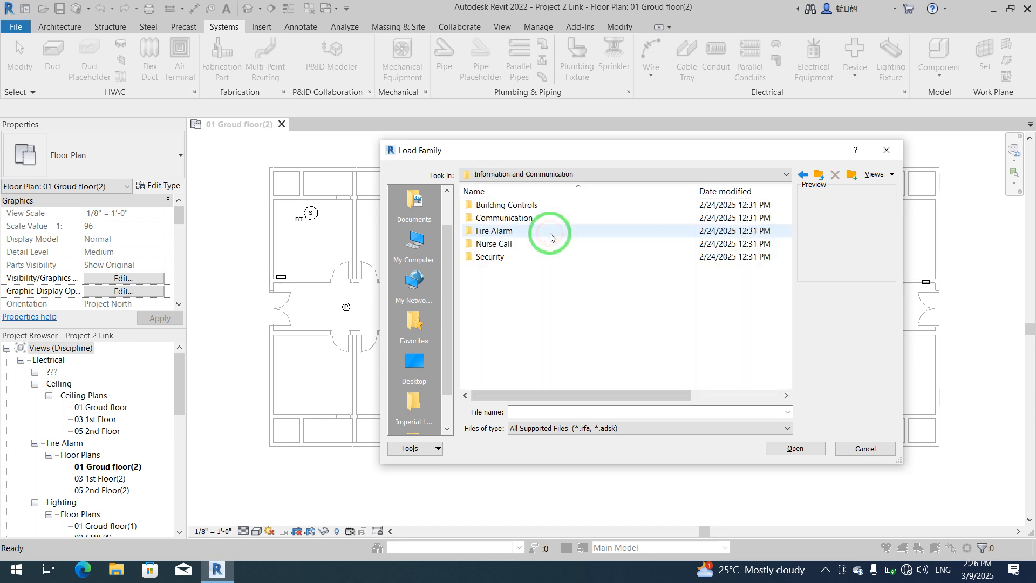
double_click(533, 244)
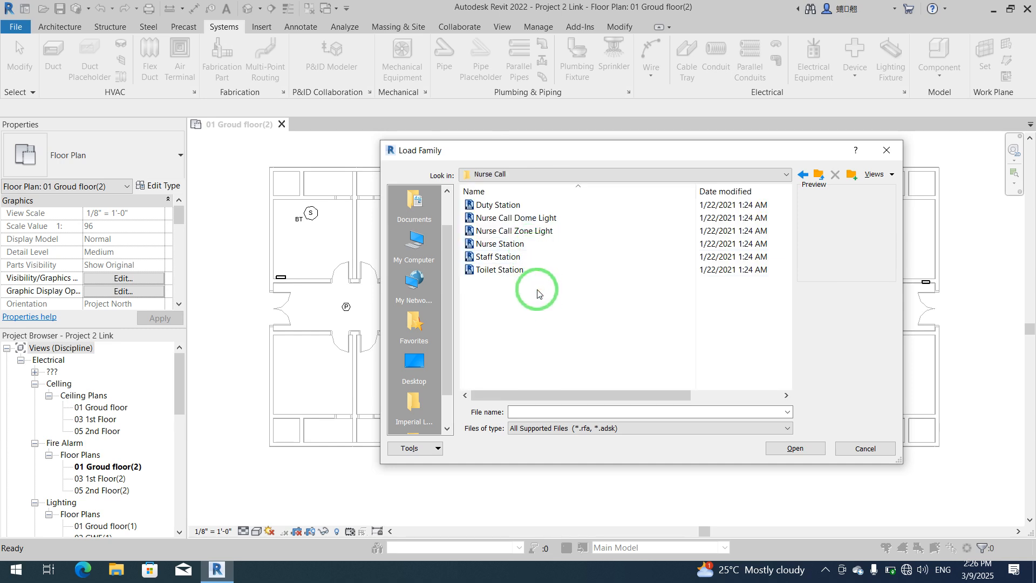
Try to load all the families in the Nurse Call folder together, from Duty Station to Toilet Station
drag(537, 294, 530, 202)
click(778, 451)
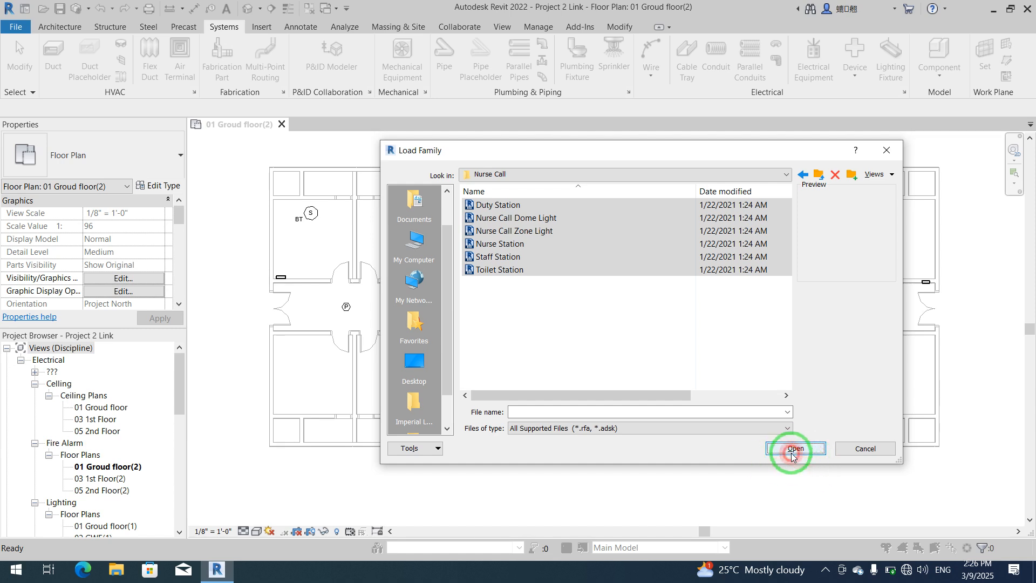
drag(777, 151, 641, 123)
click(648, 420)
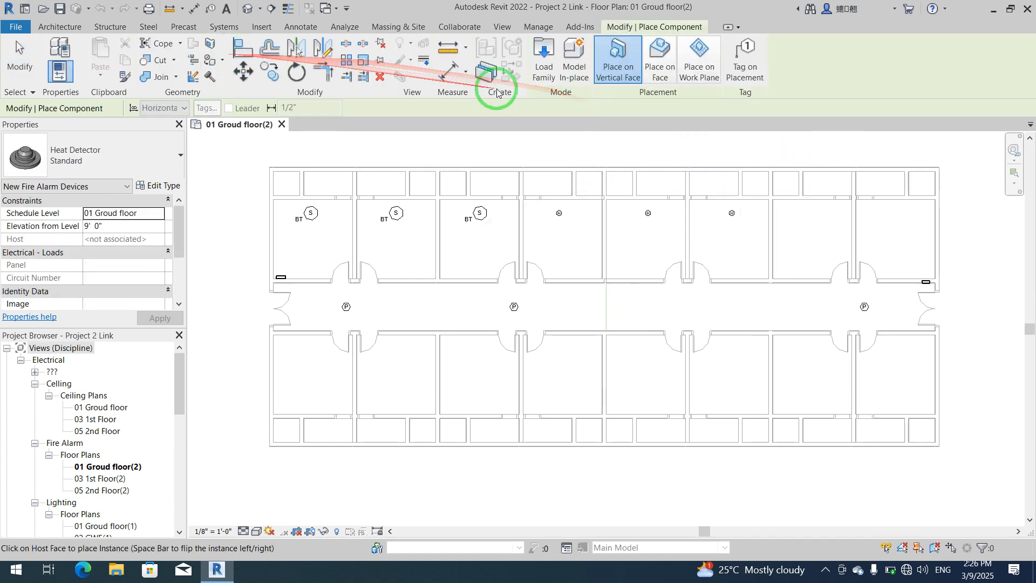
Try again to load all the nurse call families from Electrical > MEP > Information and Communication > Nurse Call during component placement
click(544, 58)
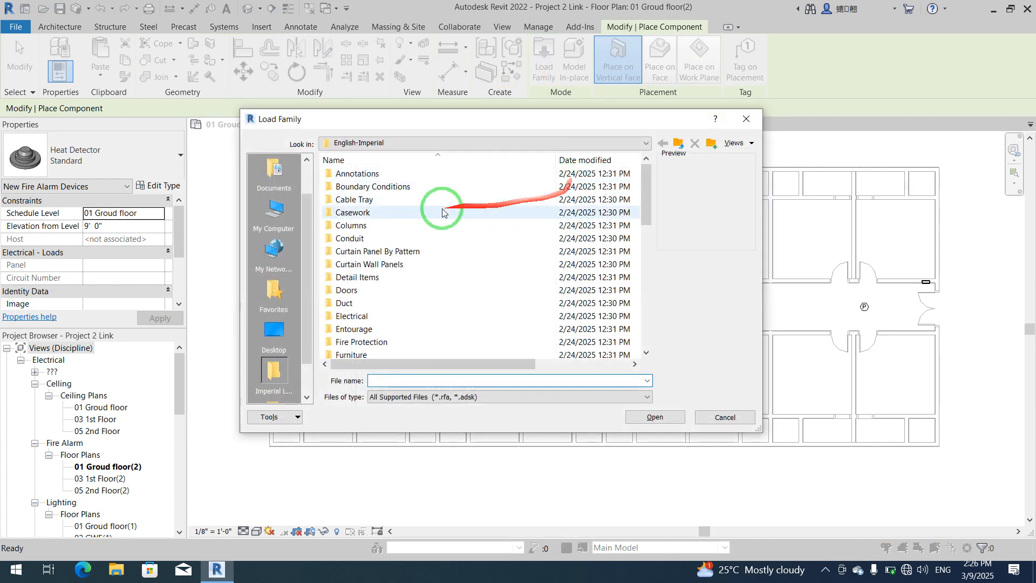
click(398, 200)
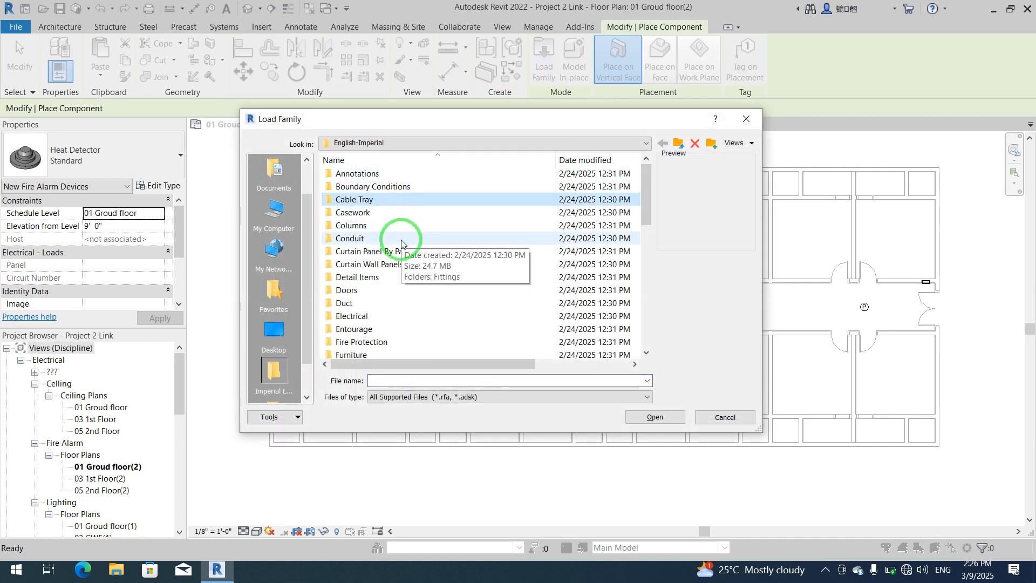
click(387, 315)
double_click(385, 313)
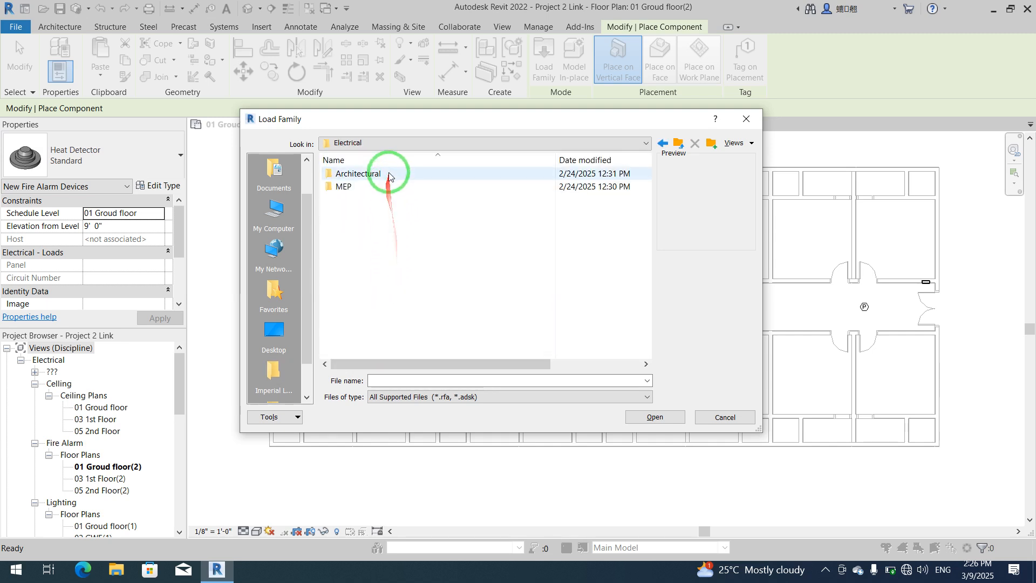
double_click(380, 188)
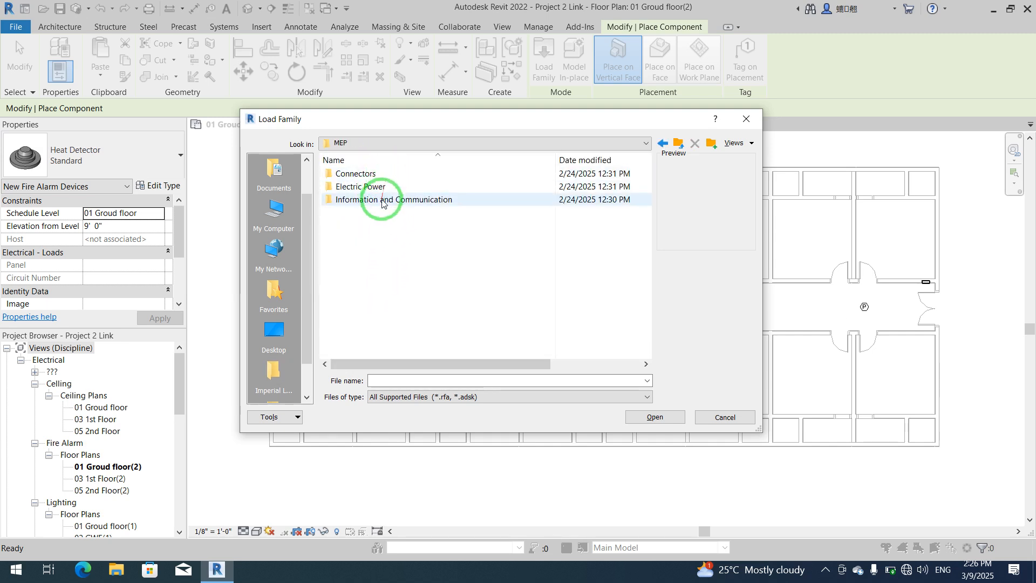
double_click(379, 200)
double_click(379, 214)
drag(380, 281, 370, 144)
click(682, 422)
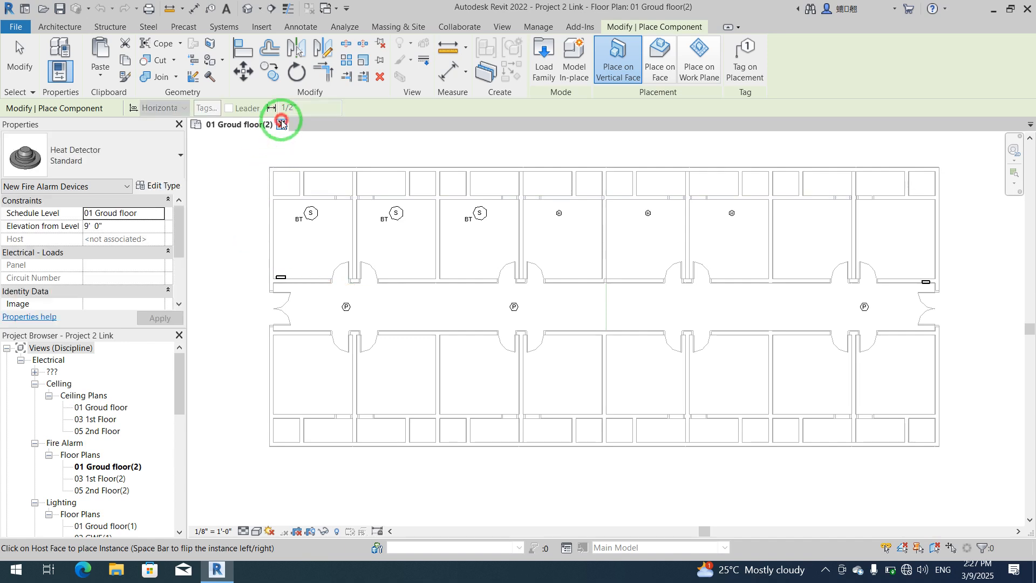
Close the ground floor fire alarm plan and reopen the Project 2 Link model from the recent files
click(282, 124)
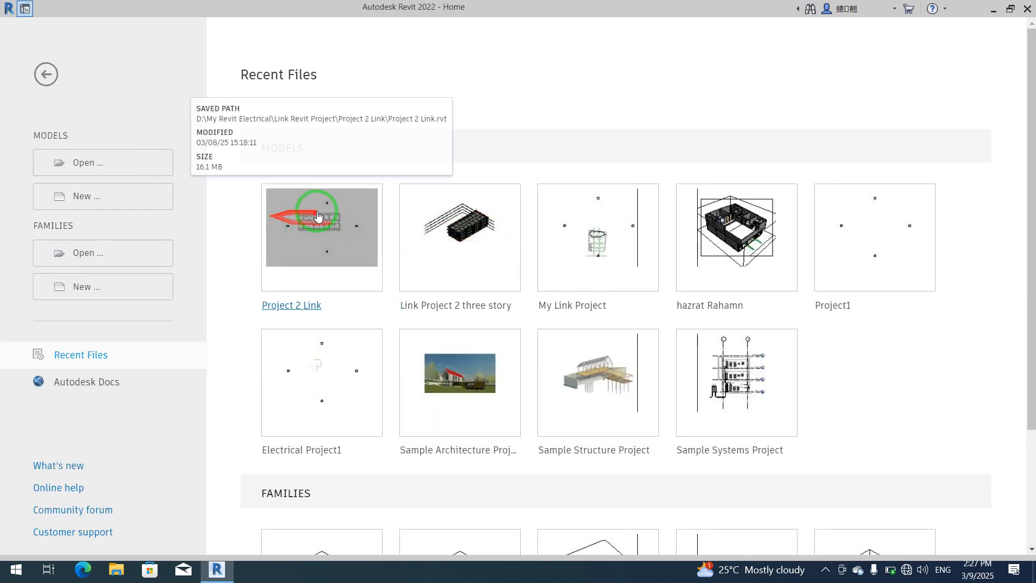
click(318, 228)
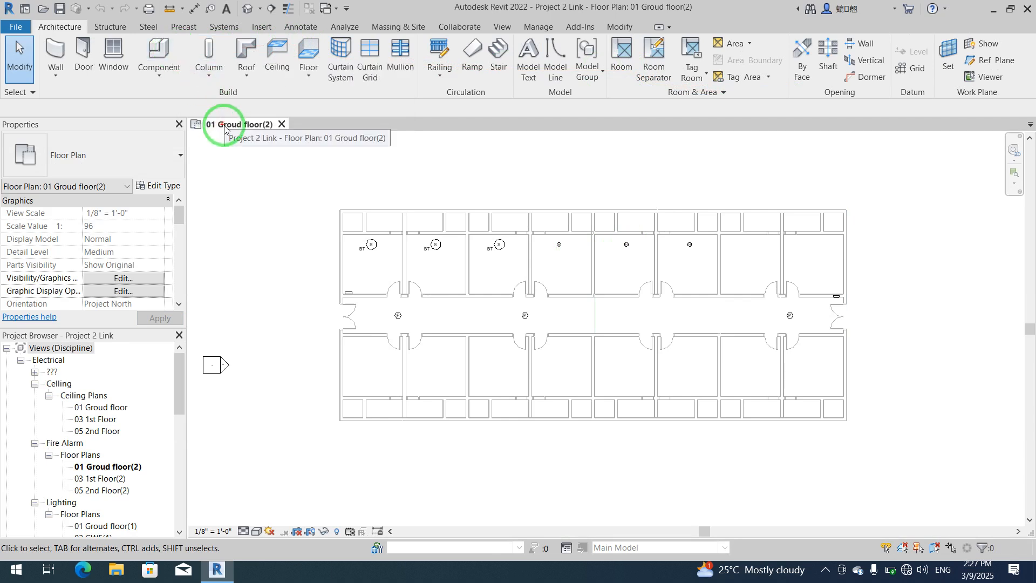
scroll(326, 276, up, 3)
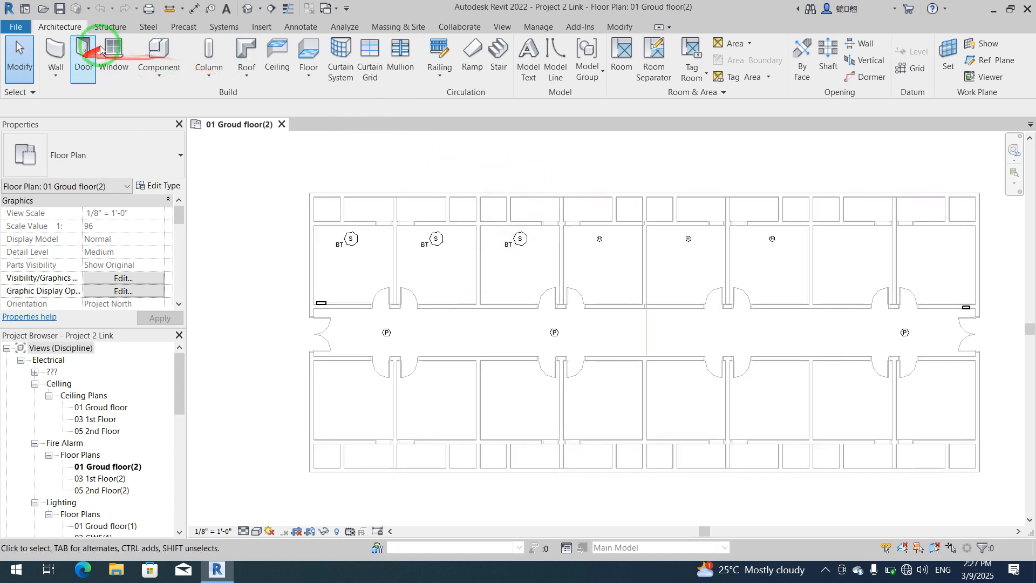
Start placing a component and browse for a family to load in Electrical > MEP > Information and Communication > Nurse Call
click(224, 27)
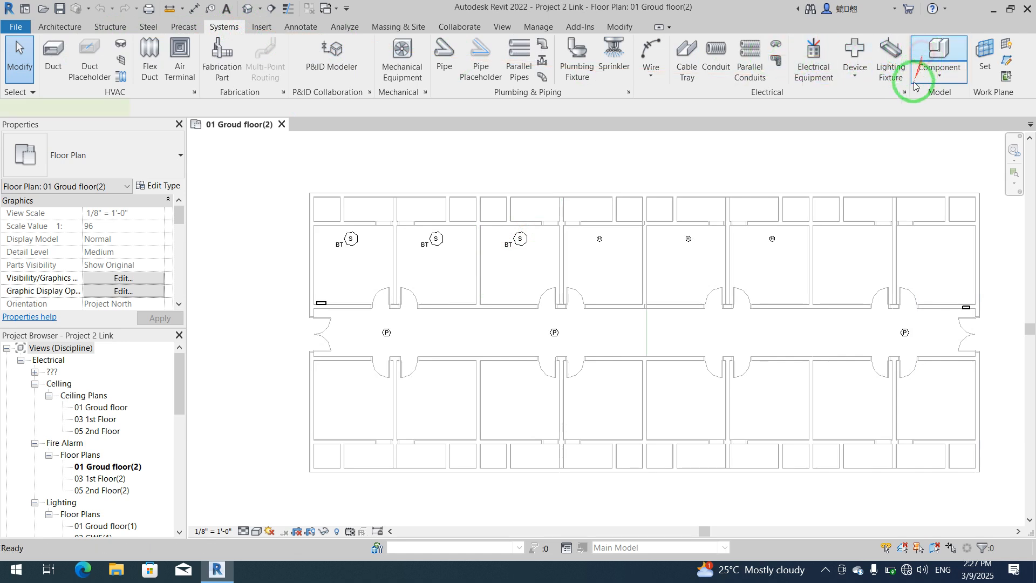
click(927, 60)
click(551, 52)
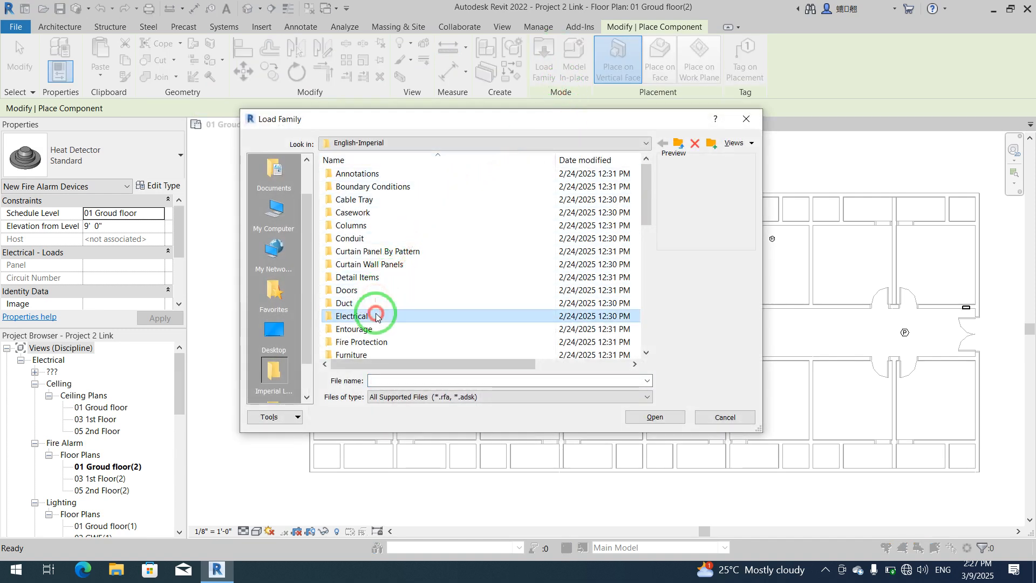
double_click(354, 316)
double_click(415, 186)
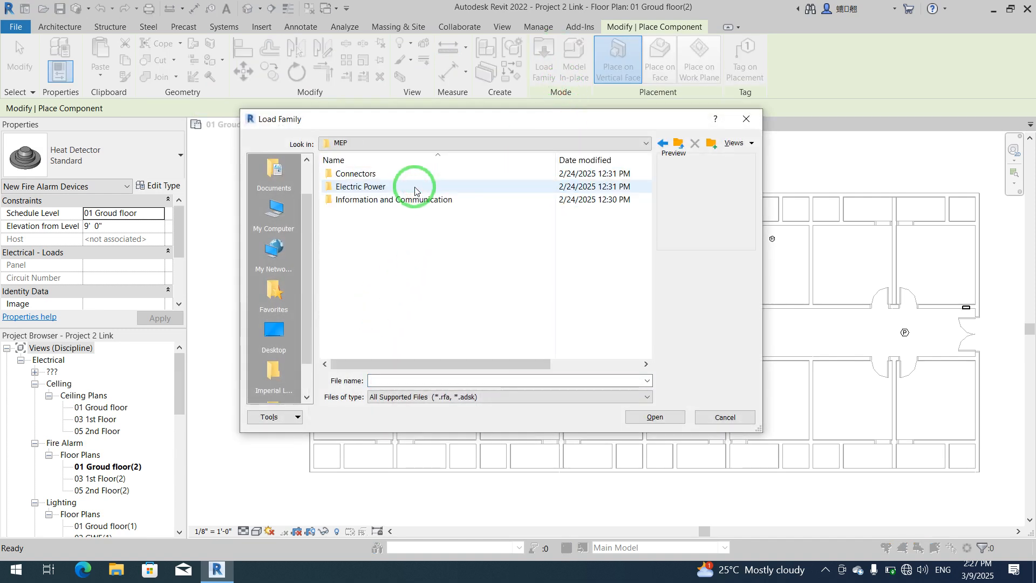
double_click(416, 199)
double_click(417, 212)
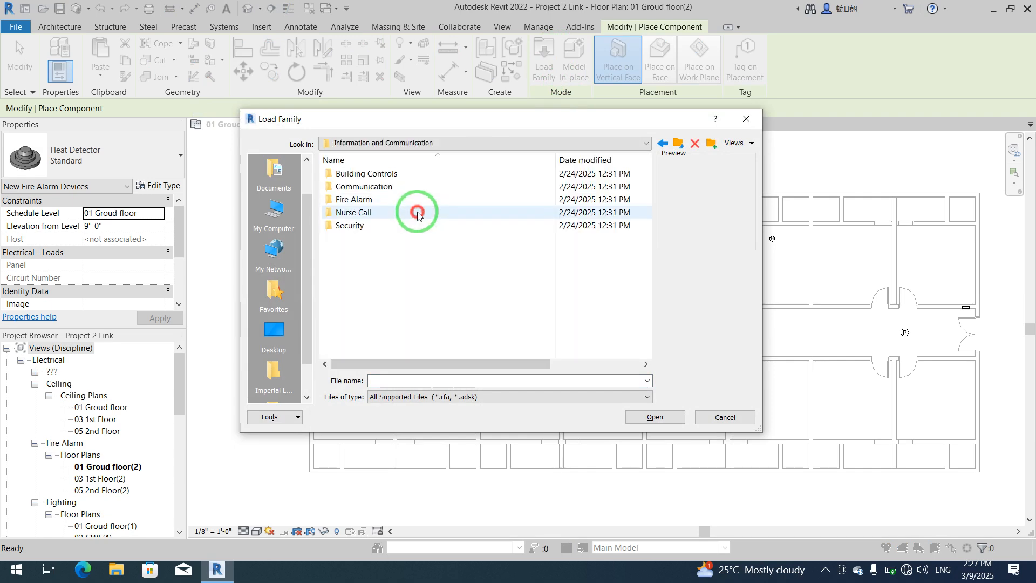
Load the Duty Station, Nurse Call Dome Light, Nurse Call Zone Light, Nurse Station, Staff Station and Toilet Station families, and end component placement
drag(424, 247, 370, 144)
click(661, 418)
click(494, 300)
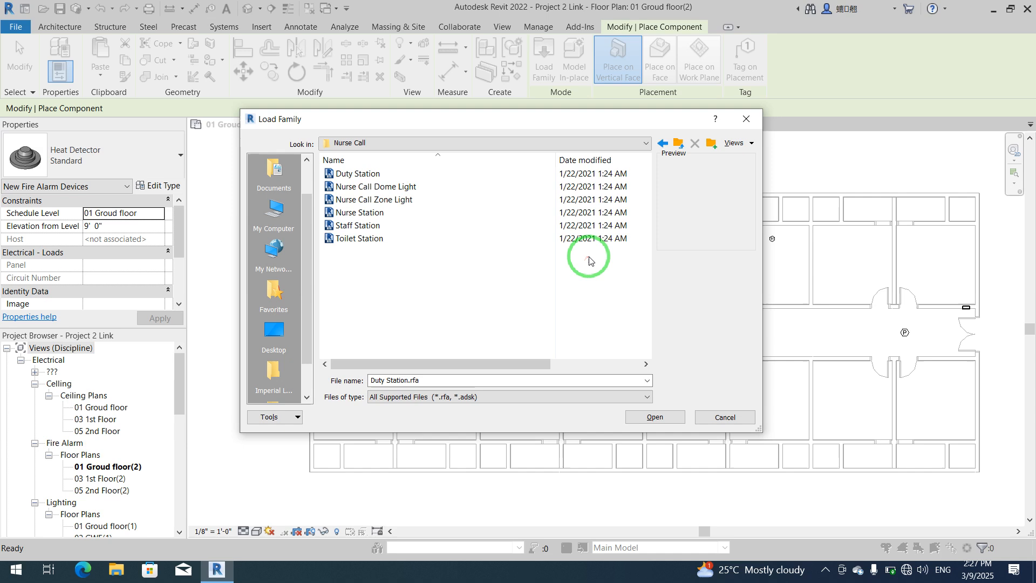
click(432, 225)
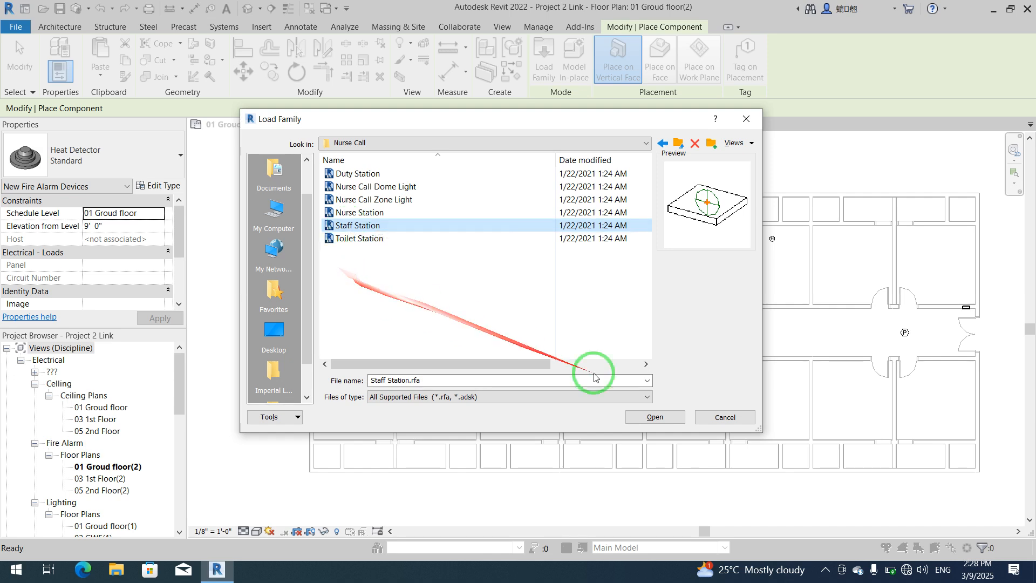
click(437, 265)
drag(437, 265, 412, 151)
click(720, 417)
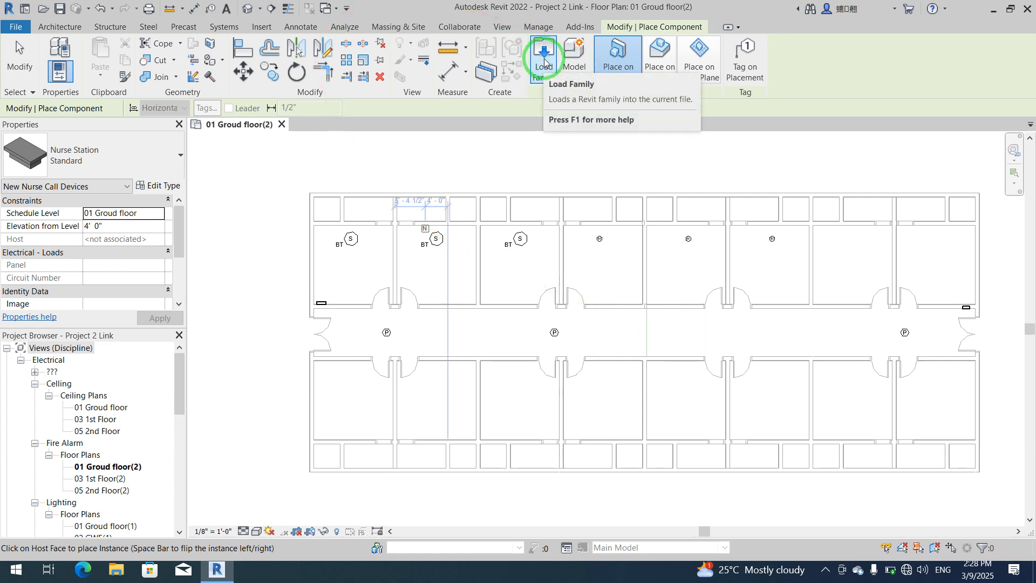
key(Escape)
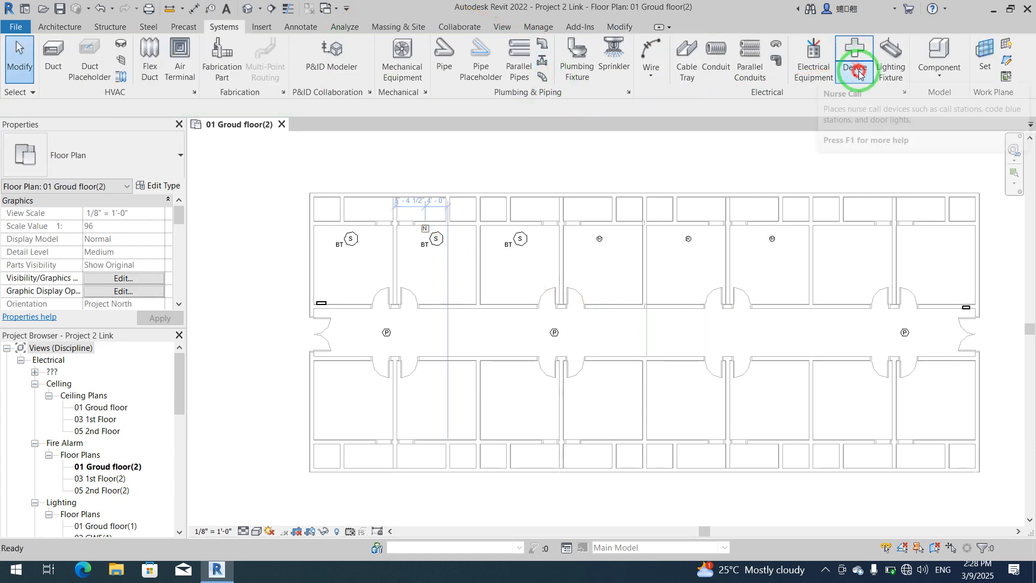
Start nurse call device placement, review the available device types, and leave the command without placing one
click(856, 76)
click(868, 241)
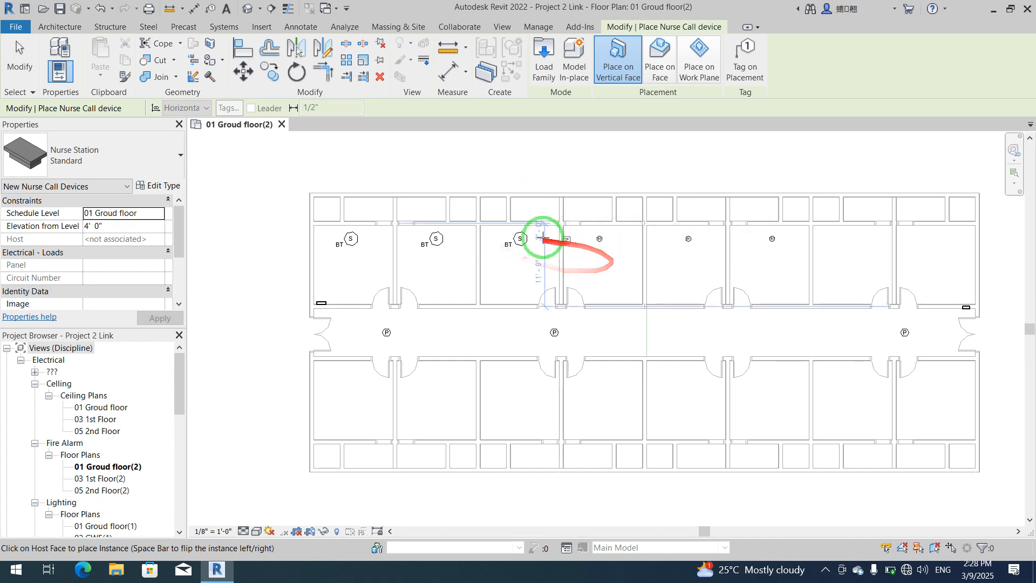
click(143, 158)
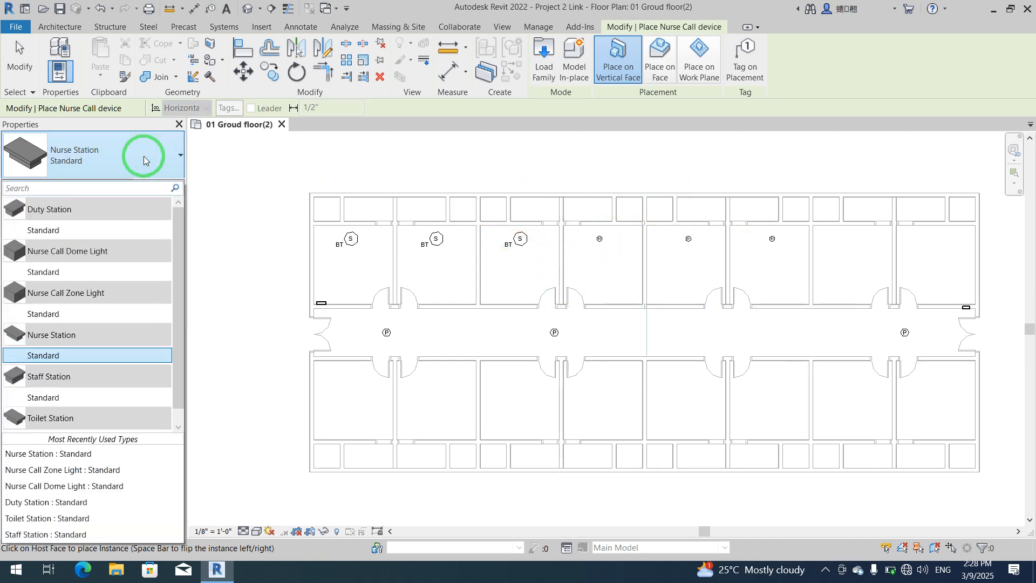
click(144, 158)
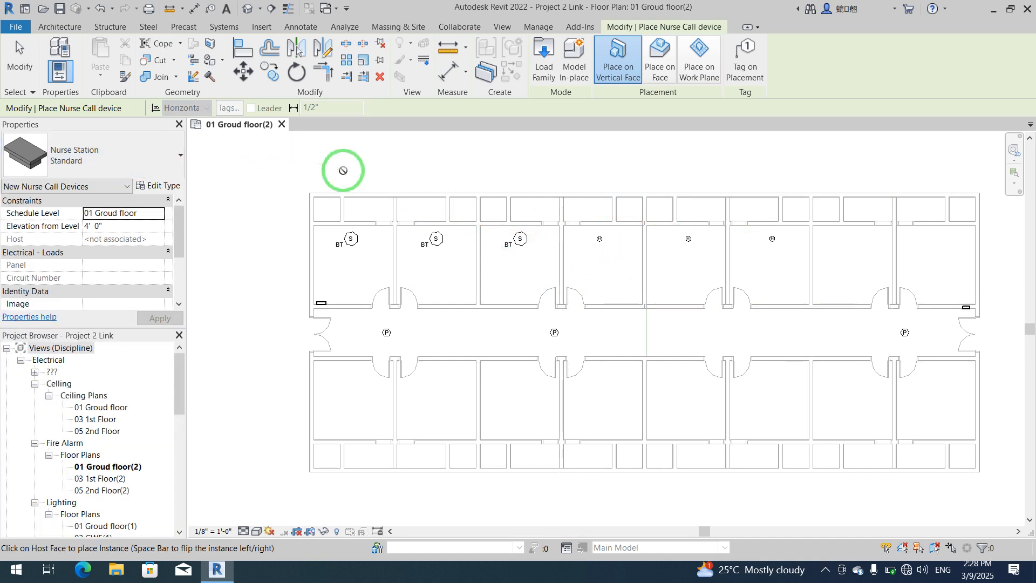
key(Escape)
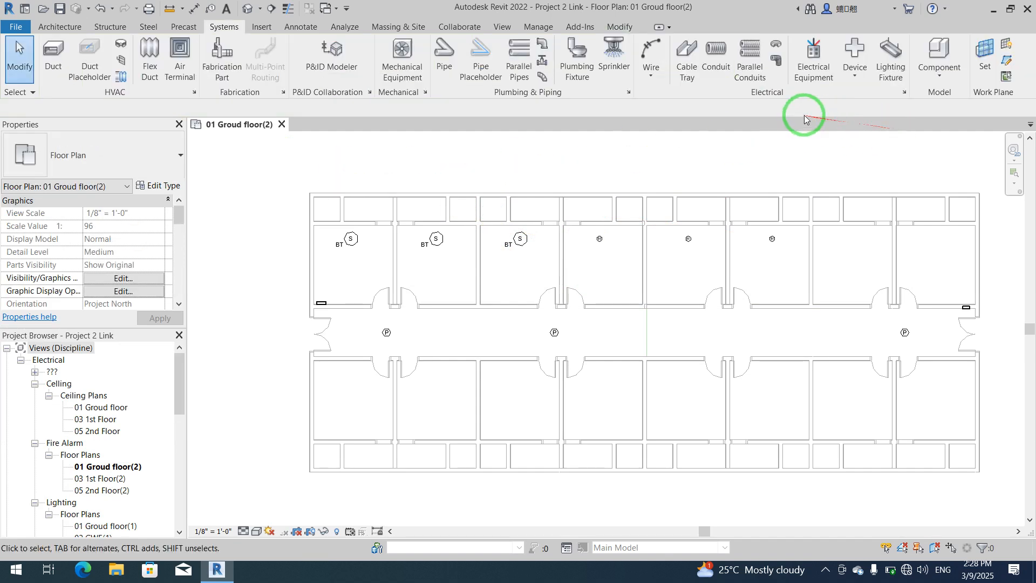
Start a new floor plan and duplicate the Fire Alarm System view template in its type settings as Nurse Call
middle_drag(678, 284, 624, 241)
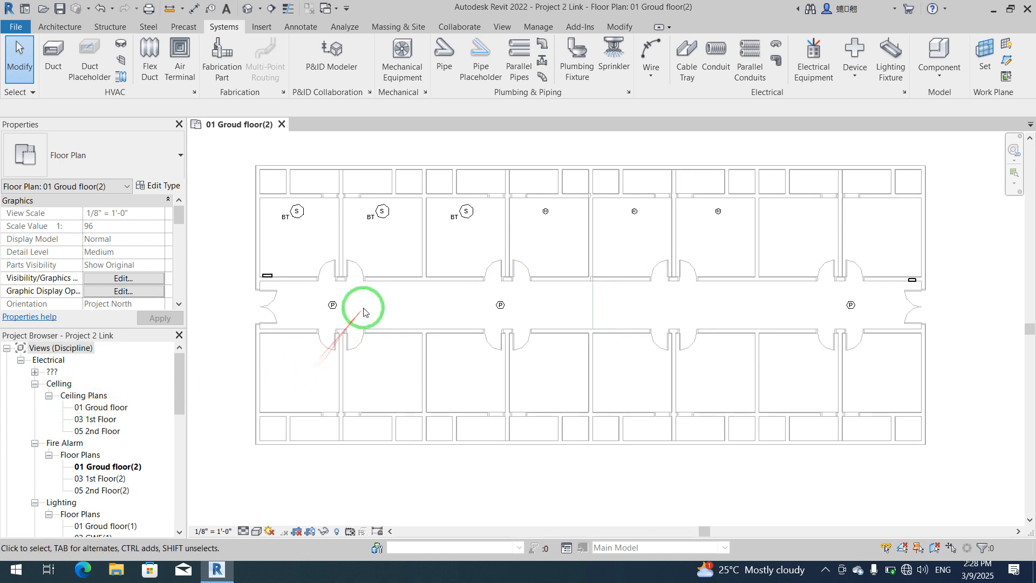
click(504, 28)
click(501, 44)
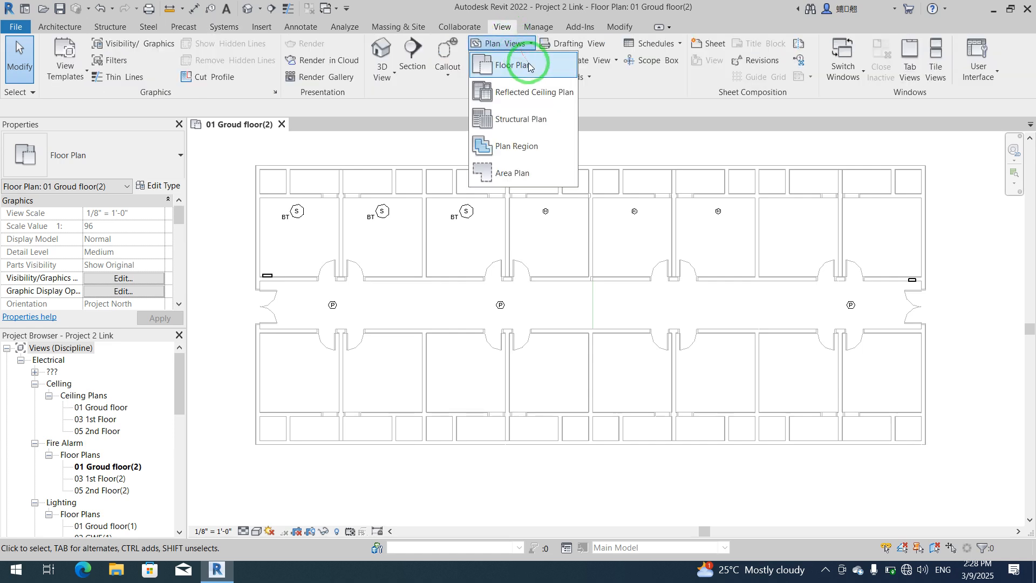
click(528, 66)
click(588, 138)
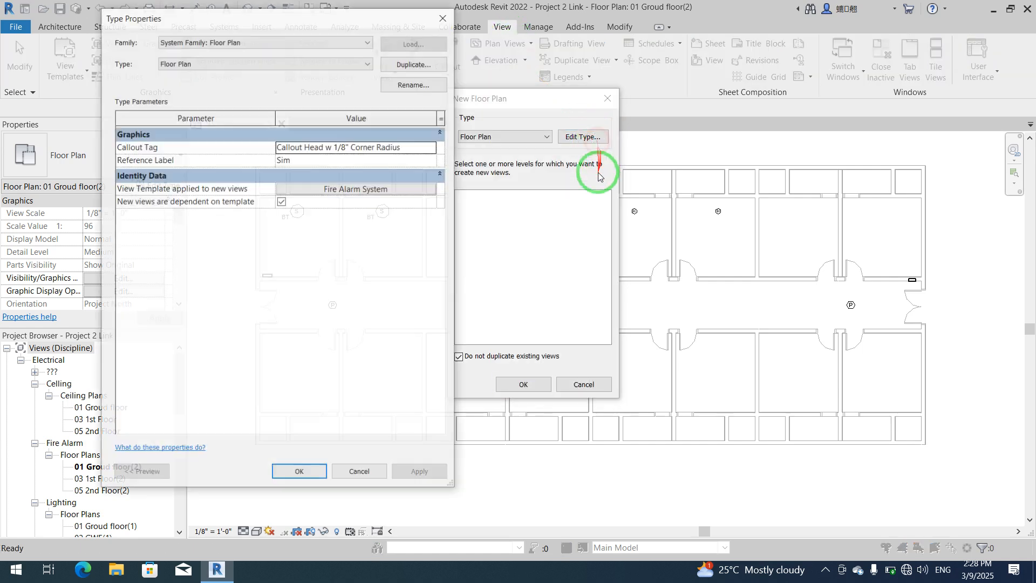
click(345, 190)
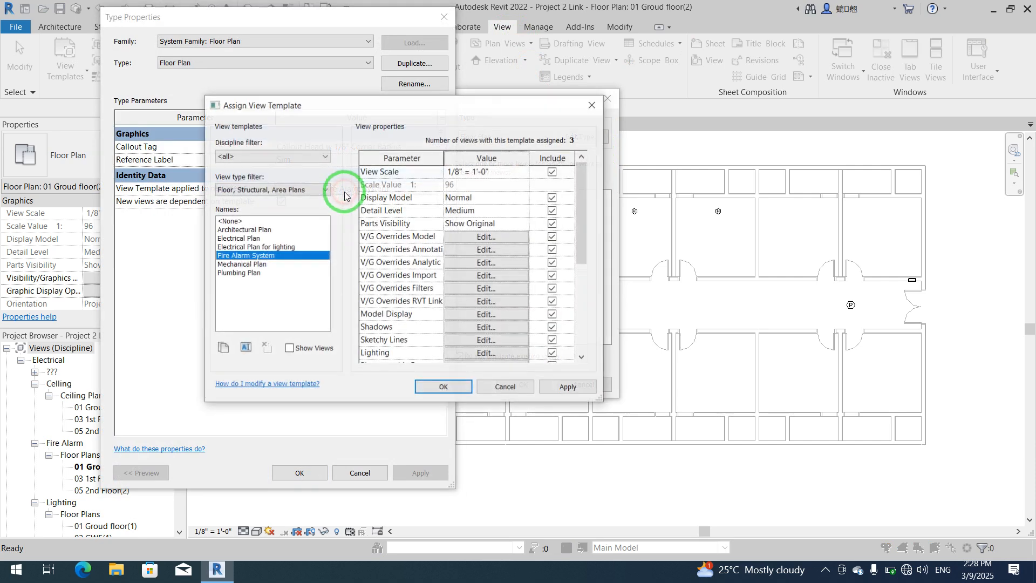
click(255, 258)
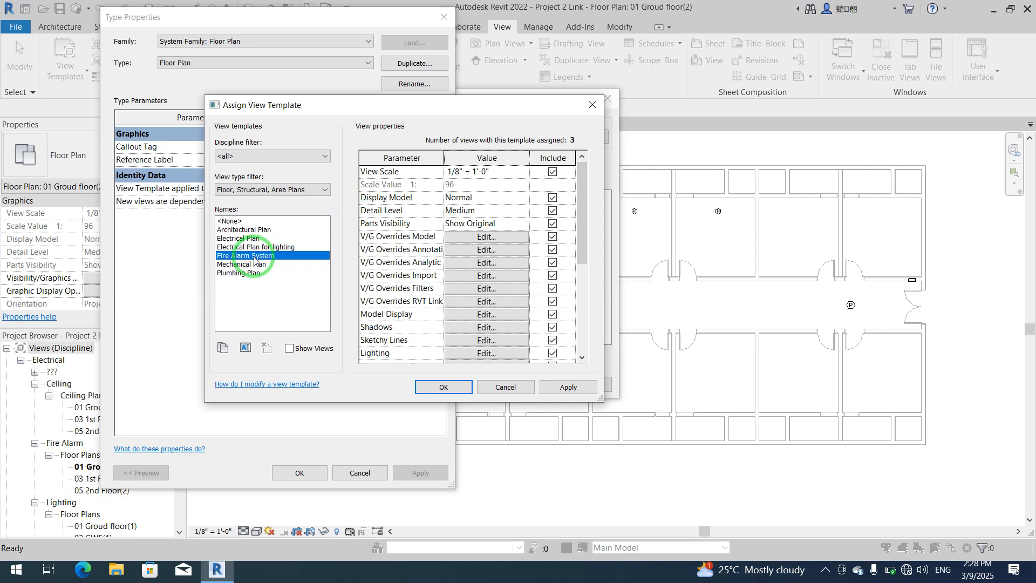
click(222, 348)
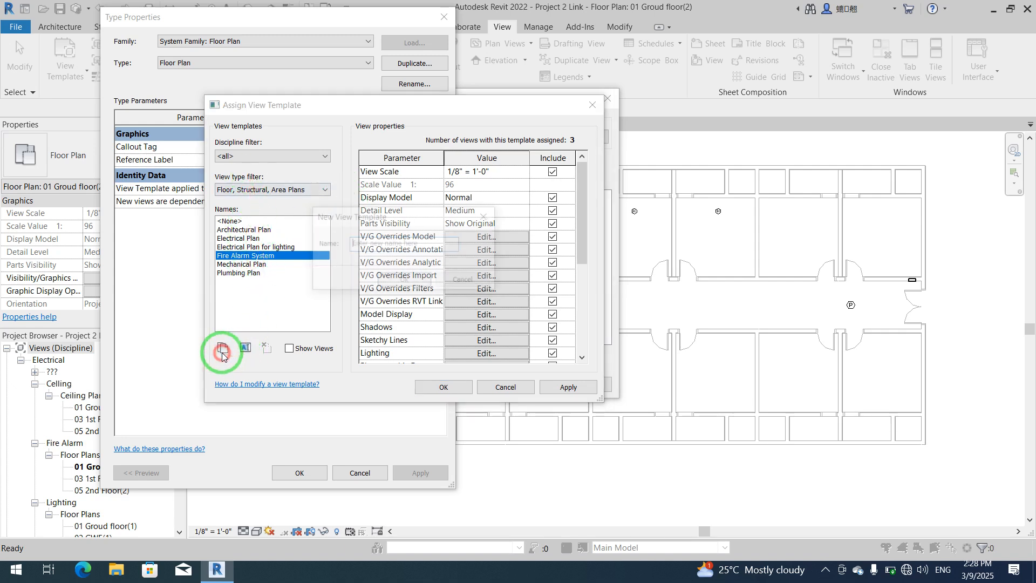
text(Nurse Call)
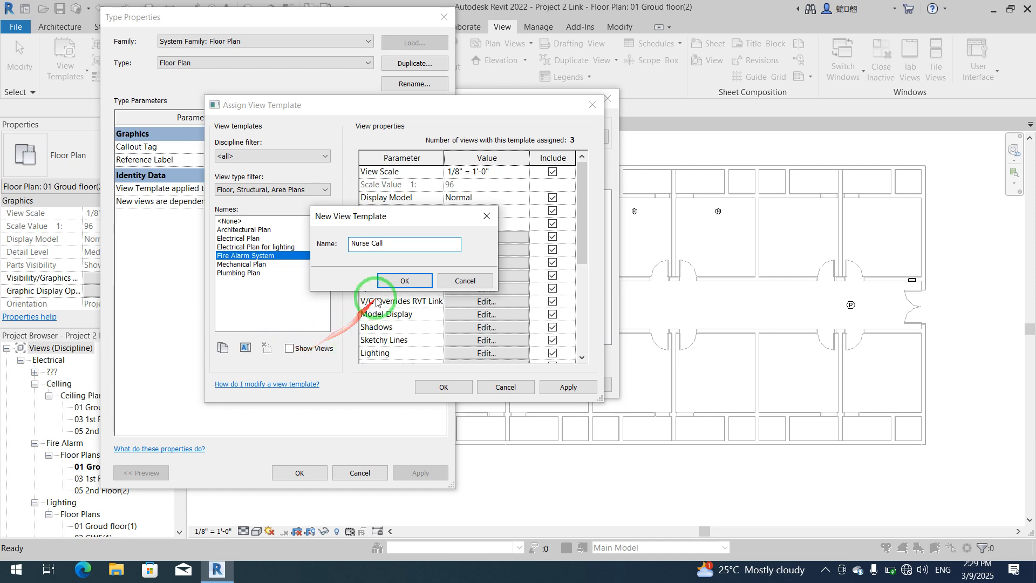
click(402, 280)
Set the Nurse Call template's Sub-Discipline to Nurse Call and assign the template to new Floor Plan views
drag(583, 229, 588, 283)
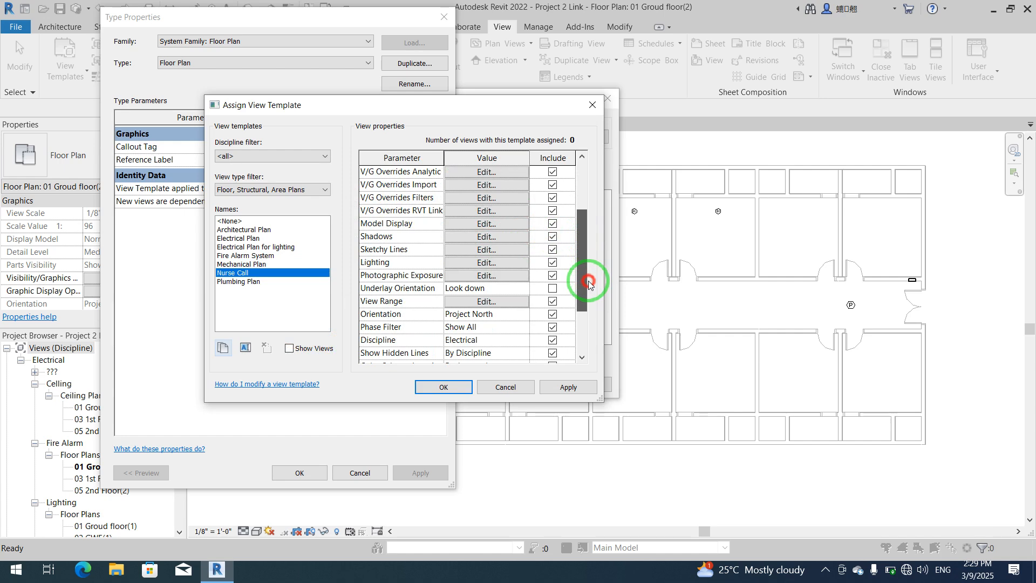
drag(588, 281, 576, 331)
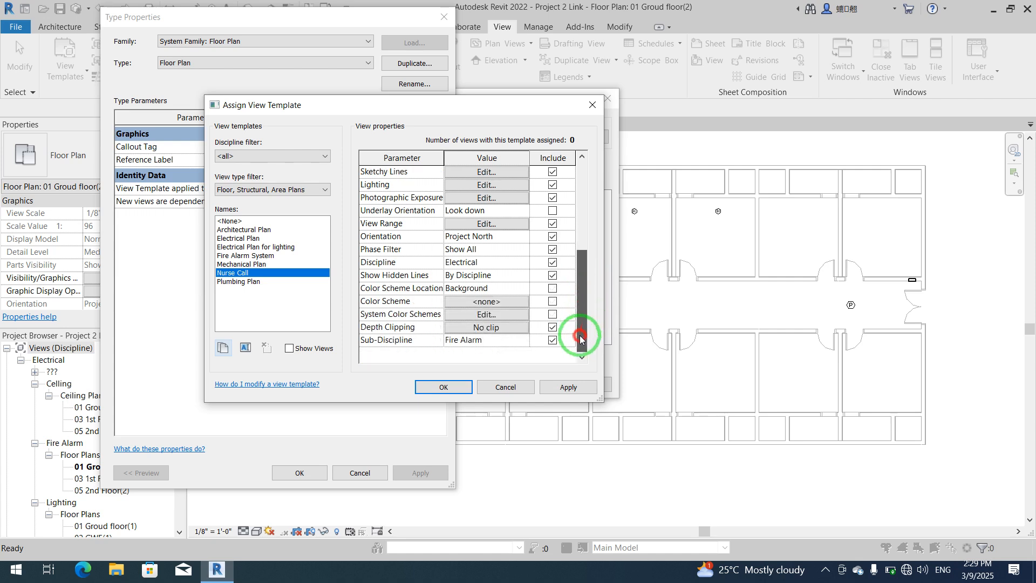
click(512, 342)
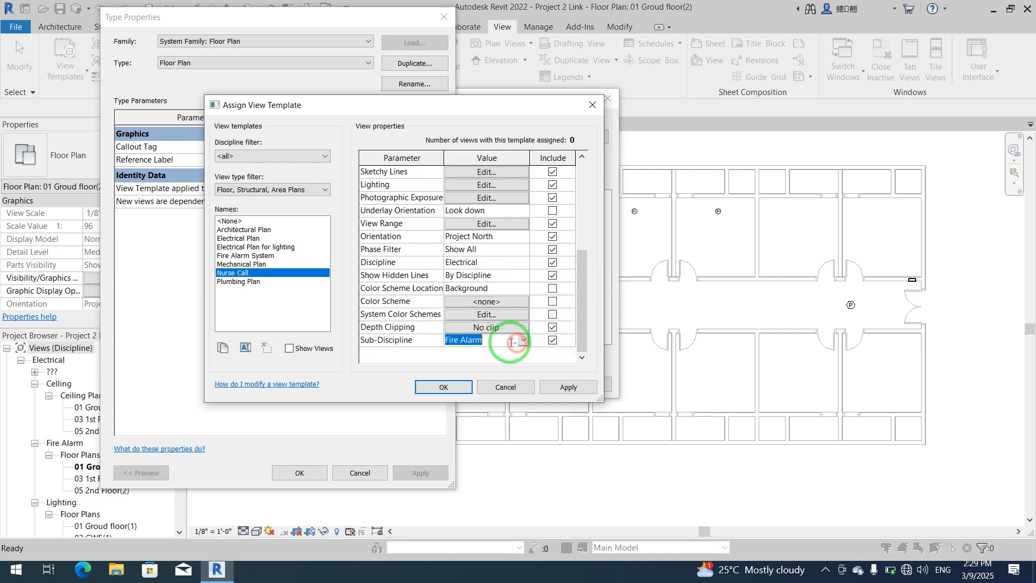
click(479, 348)
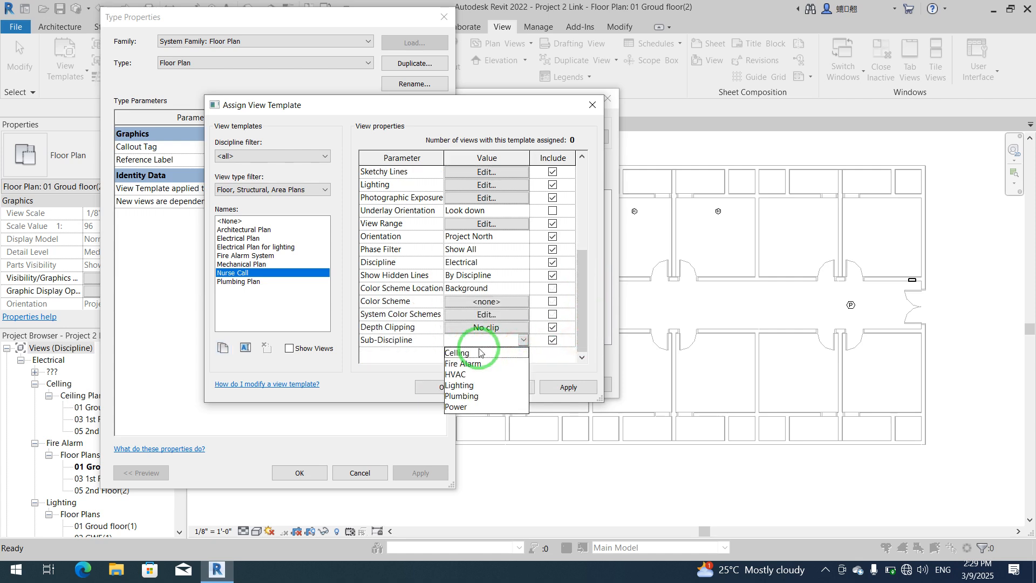
text(Nurse Call)
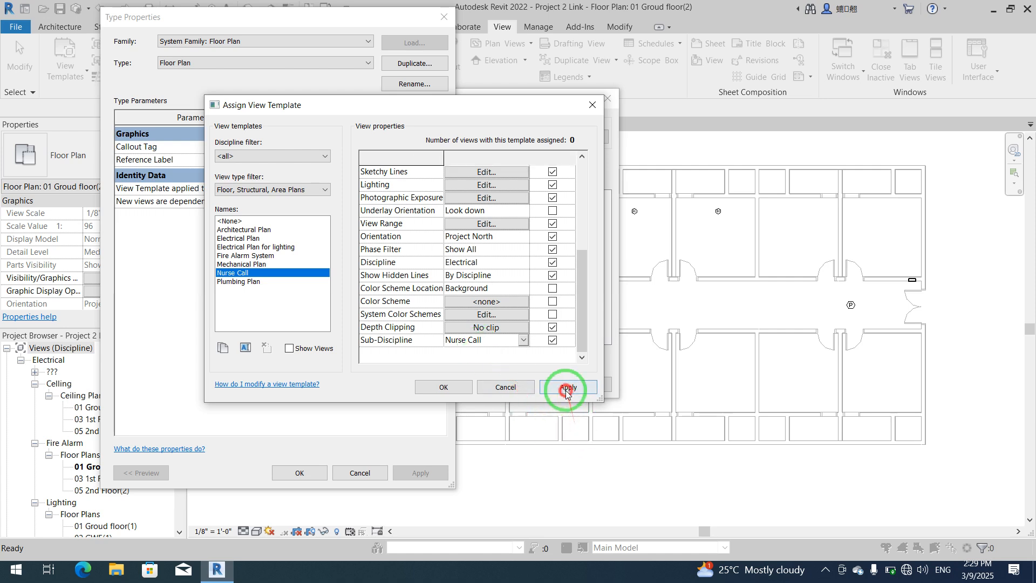
click(467, 390)
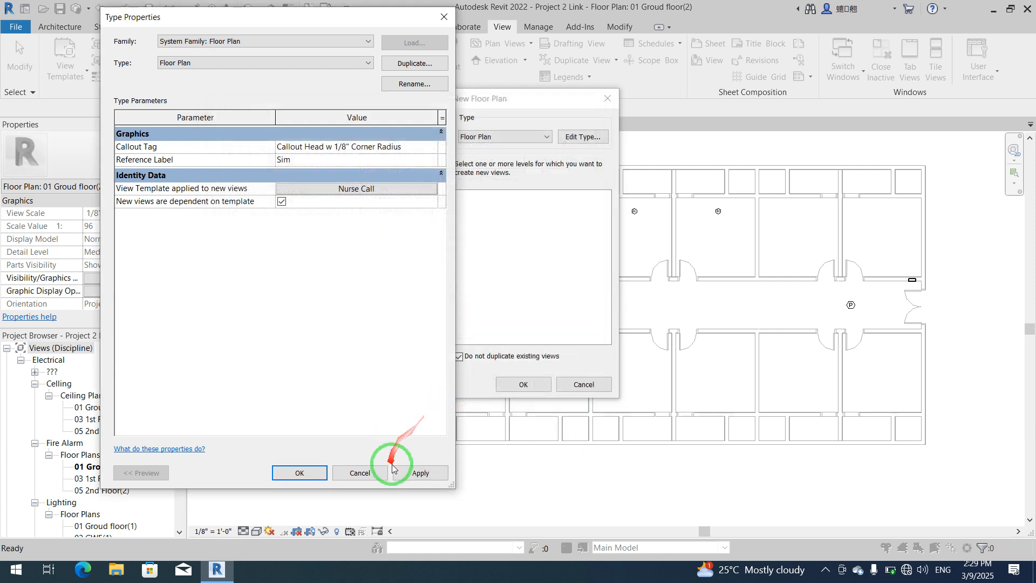
click(295, 478)
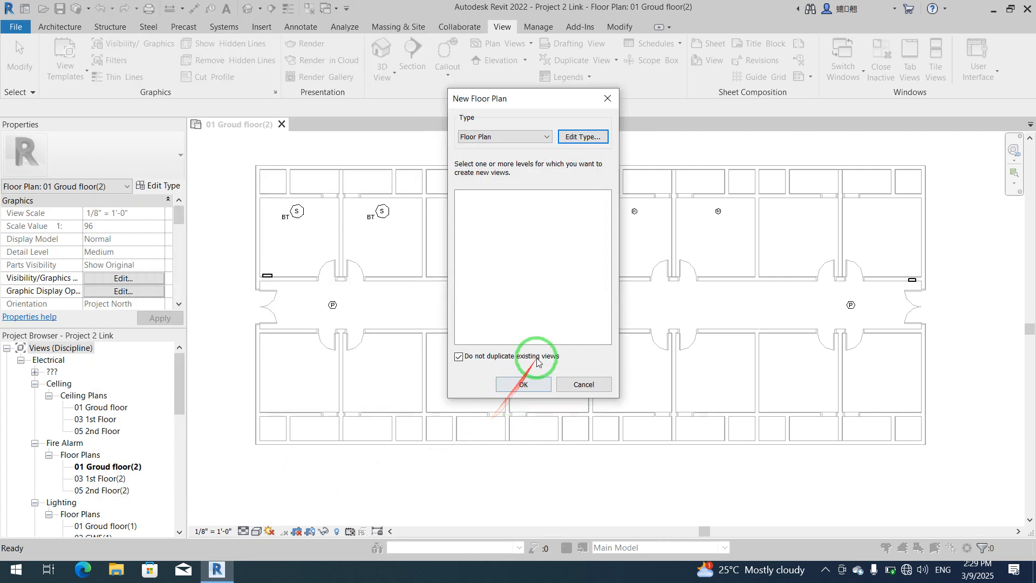
Allow duplicates of existing views and create floor plans for levels 01 Groud floor, 03 1st Floor and 05 2nd Floor
click(469, 359)
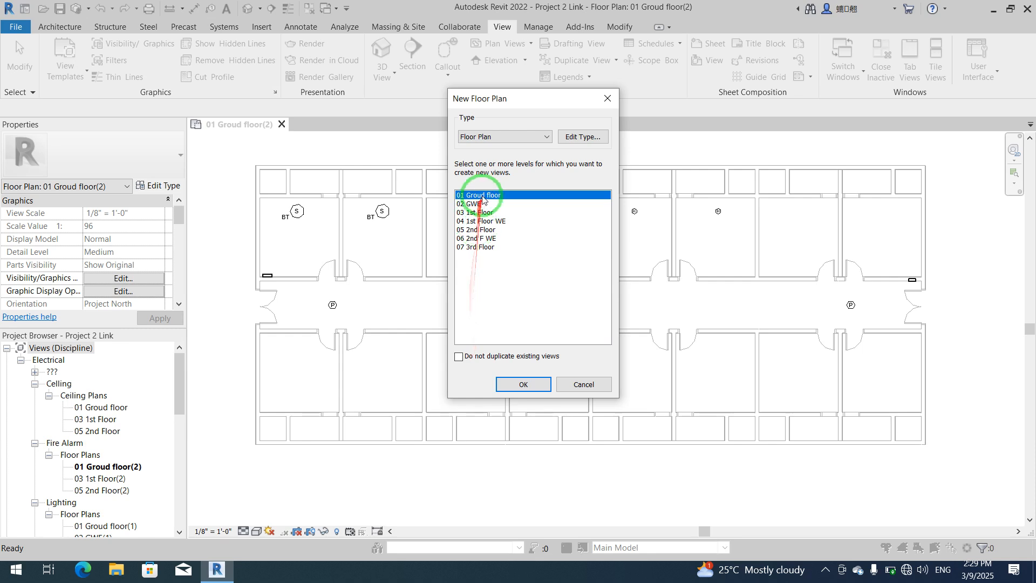
ctrl+click(486, 213)
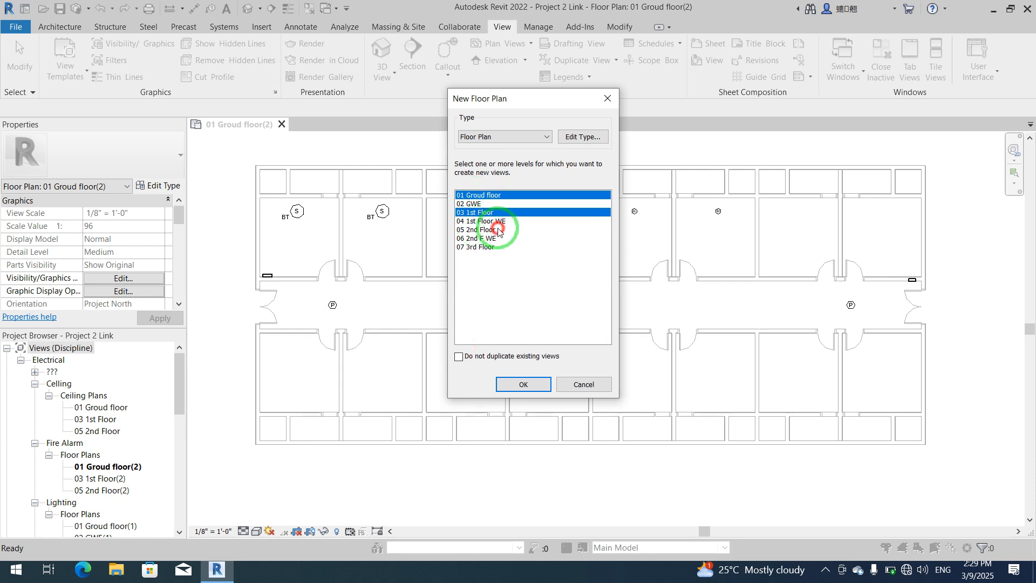
ctrl+click(497, 230)
click(543, 385)
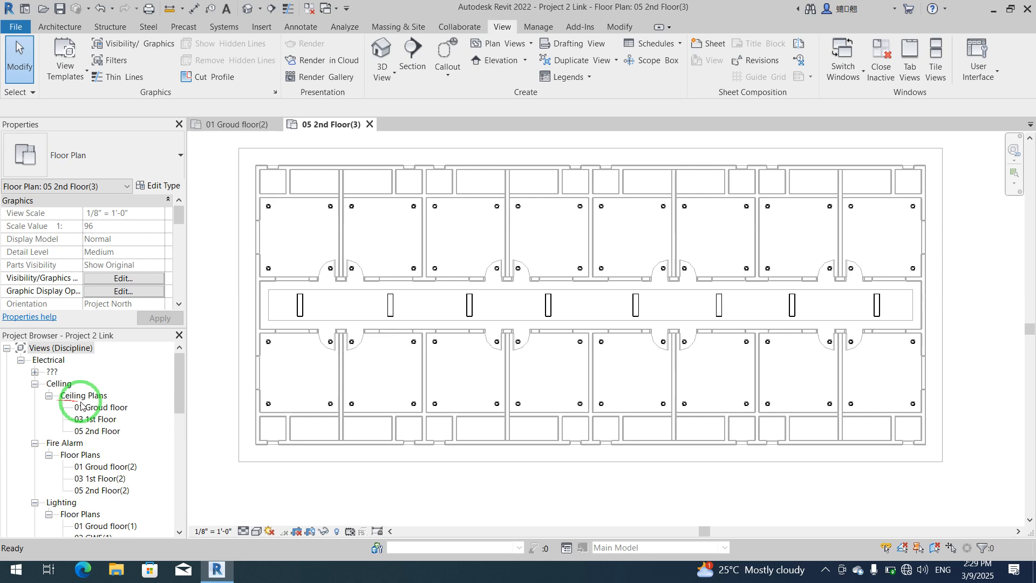
Open the 01 Groud floor(3) plan from the Nurse Call floor plans
drag(177, 384, 162, 440)
click(54, 424)
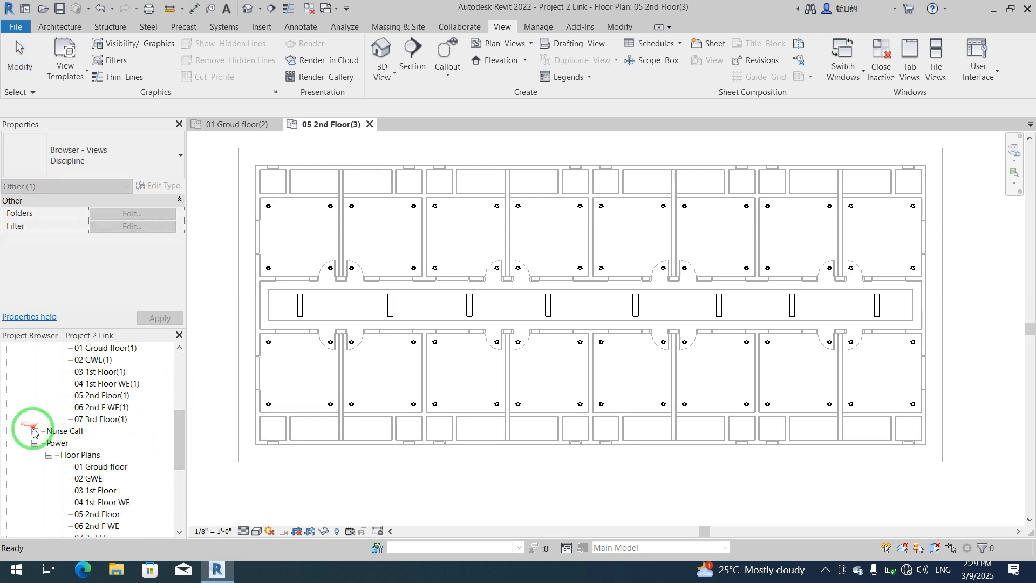
click(34, 431)
click(48, 443)
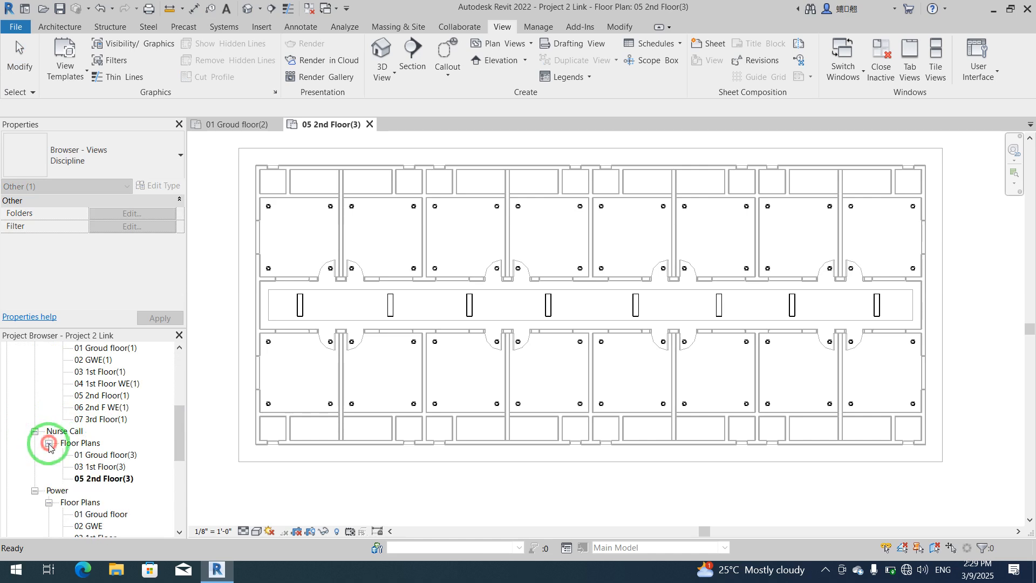
click(105, 456)
double_click(105, 459)
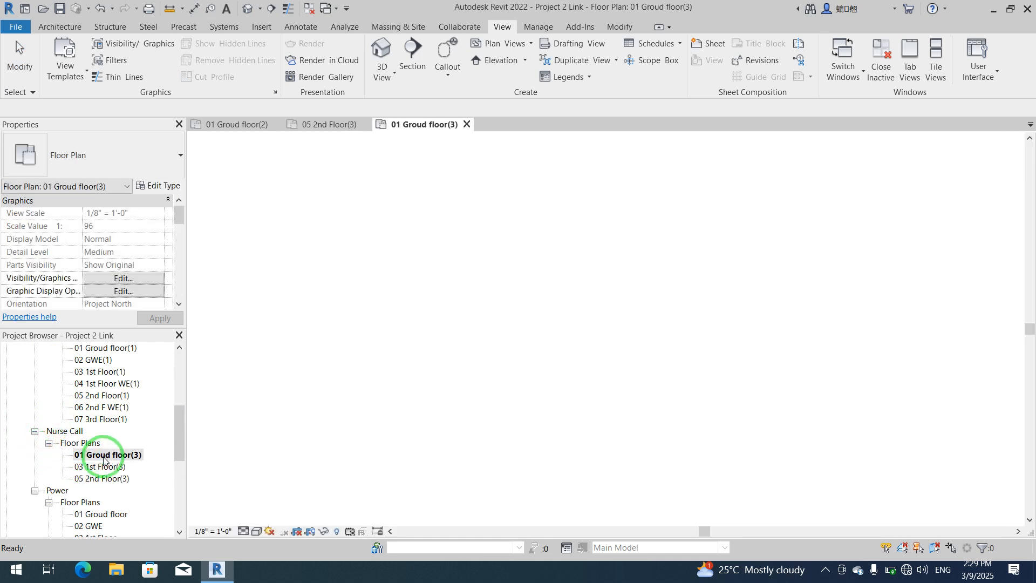
middle_drag(426, 399, 455, 396)
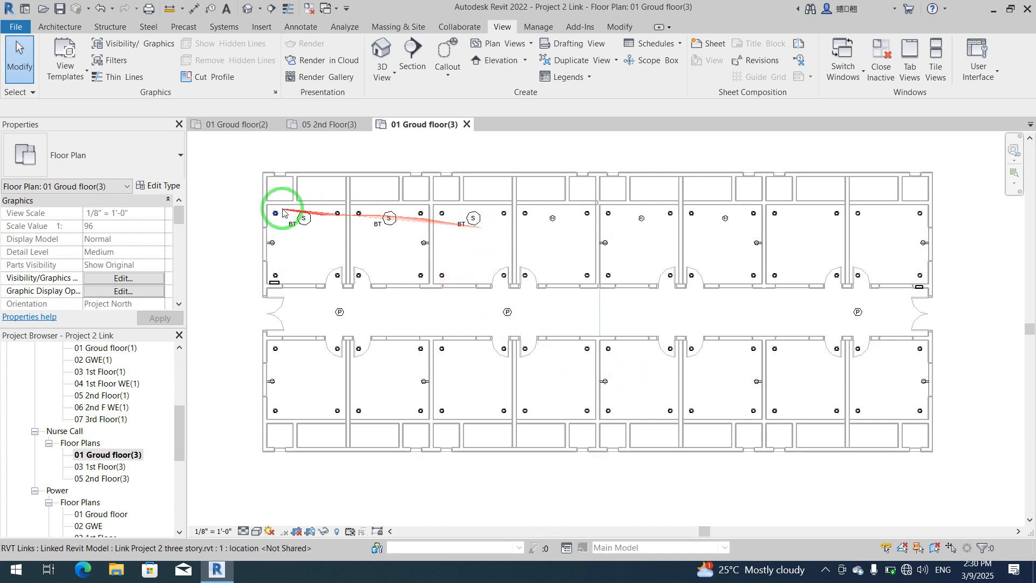
Try to hide every element except the RVT link in the ground floor nurse call plan, using the selection filter
drag(242, 159, 969, 463)
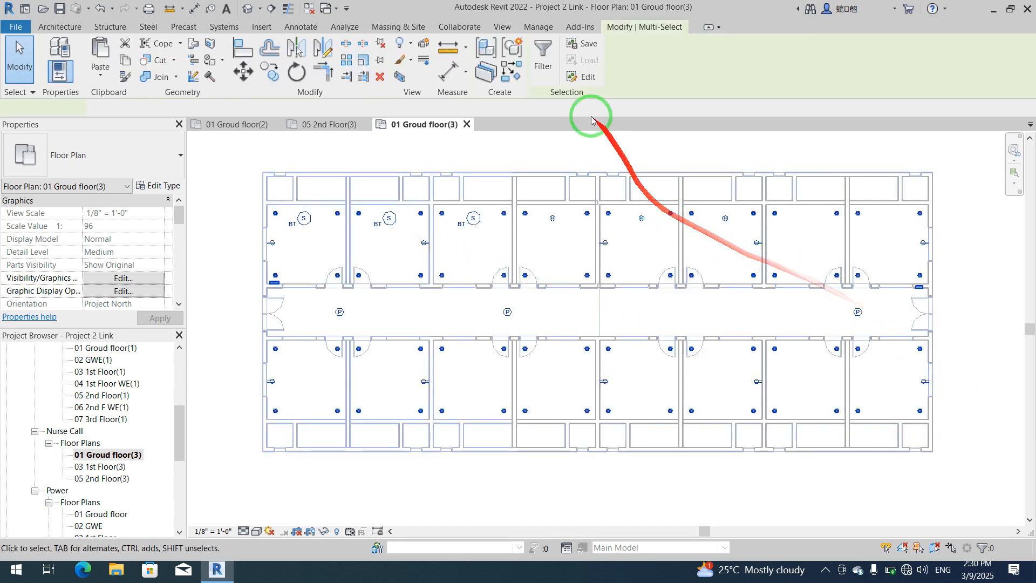
drag(231, 159, 983, 491)
click(544, 54)
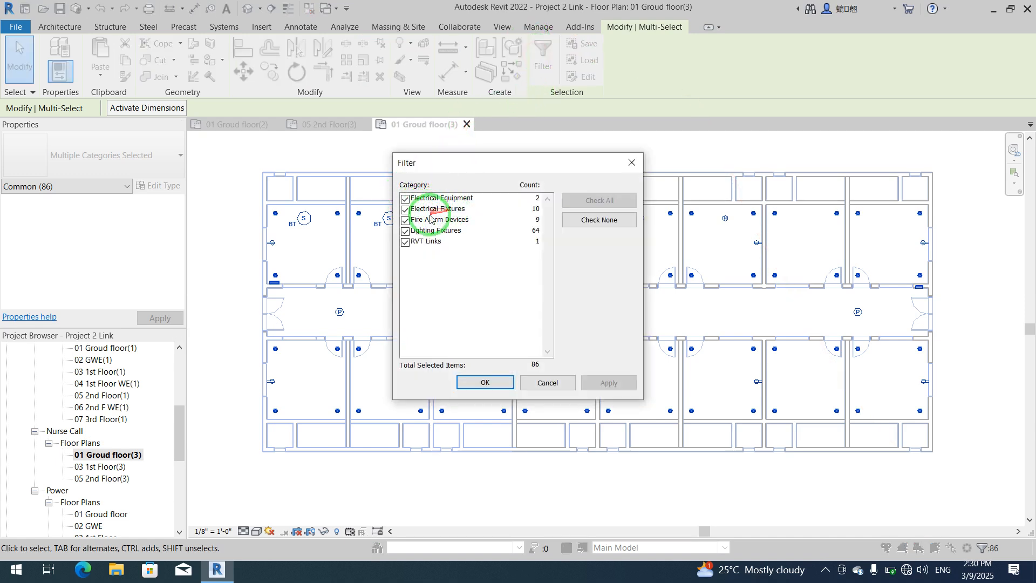
click(405, 243)
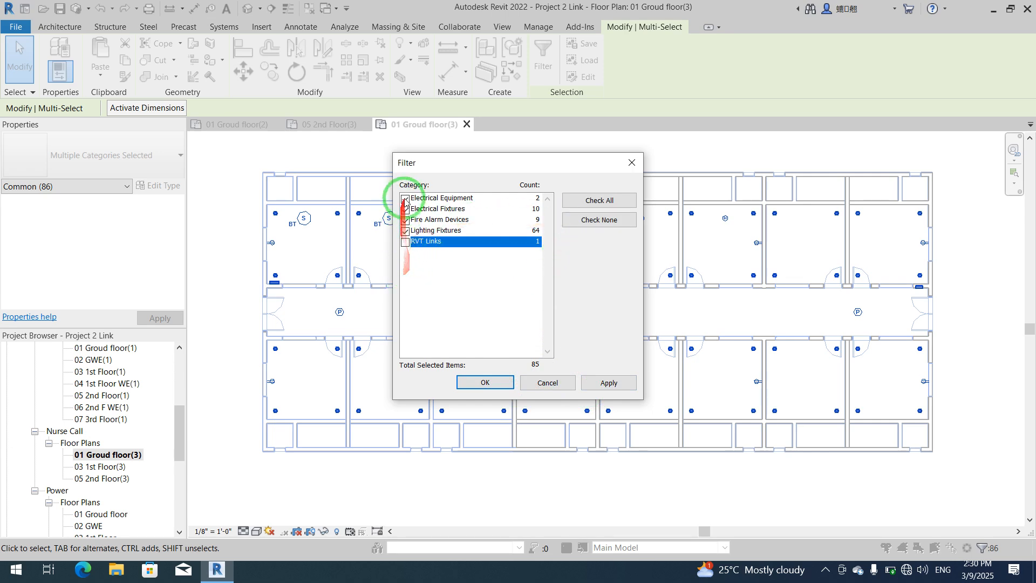
click(489, 383)
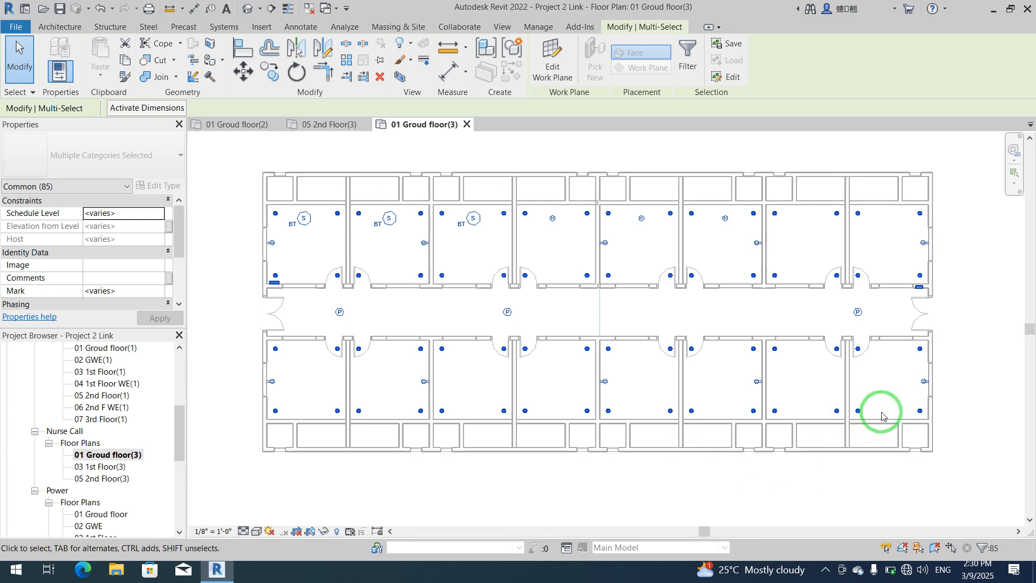
right_click(247, 327)
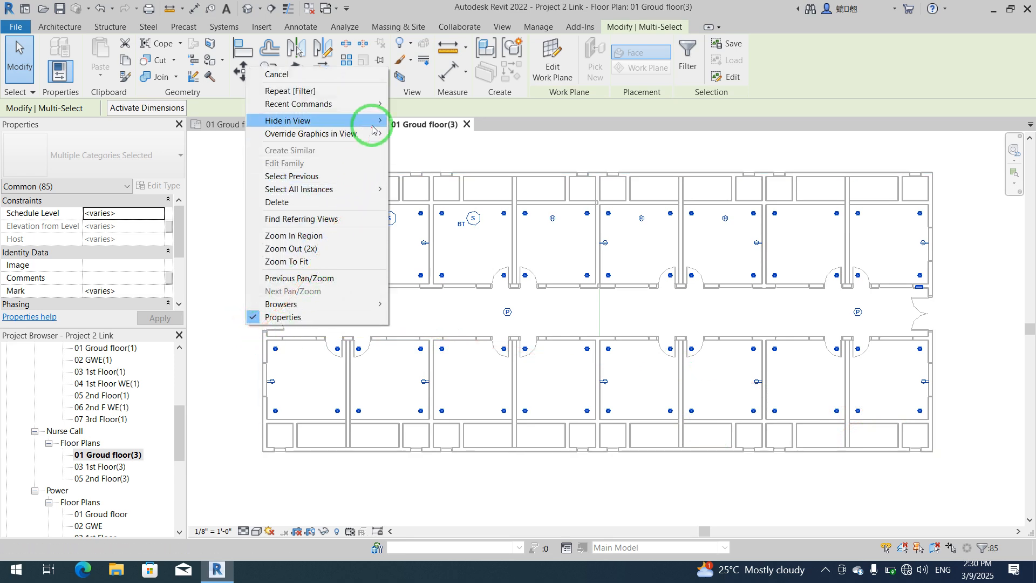
click(406, 121)
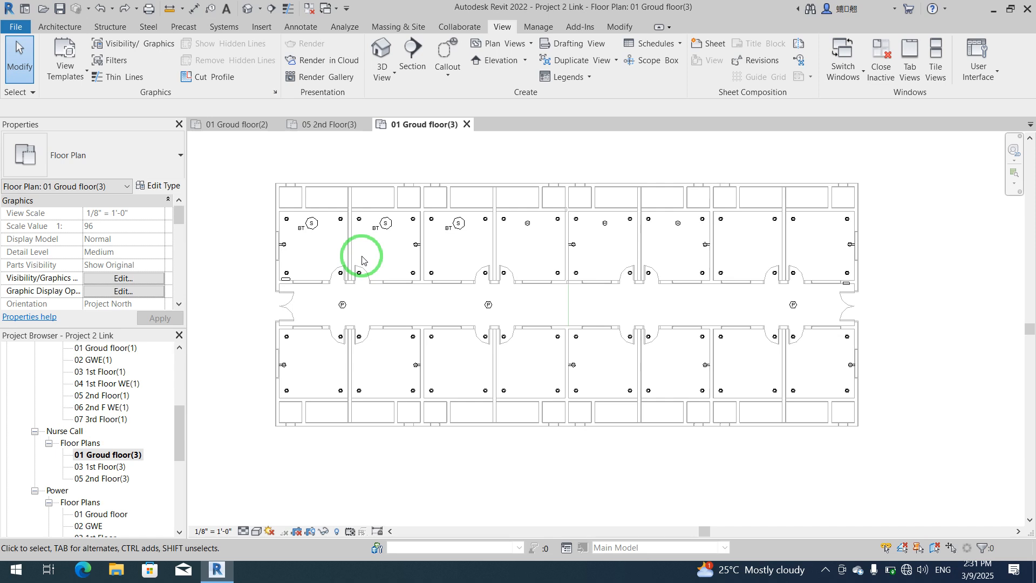
Try to hide the whole unfiltered selection, including the linked model, in the ground floor nurse call plan
drag(234, 158, 914, 467)
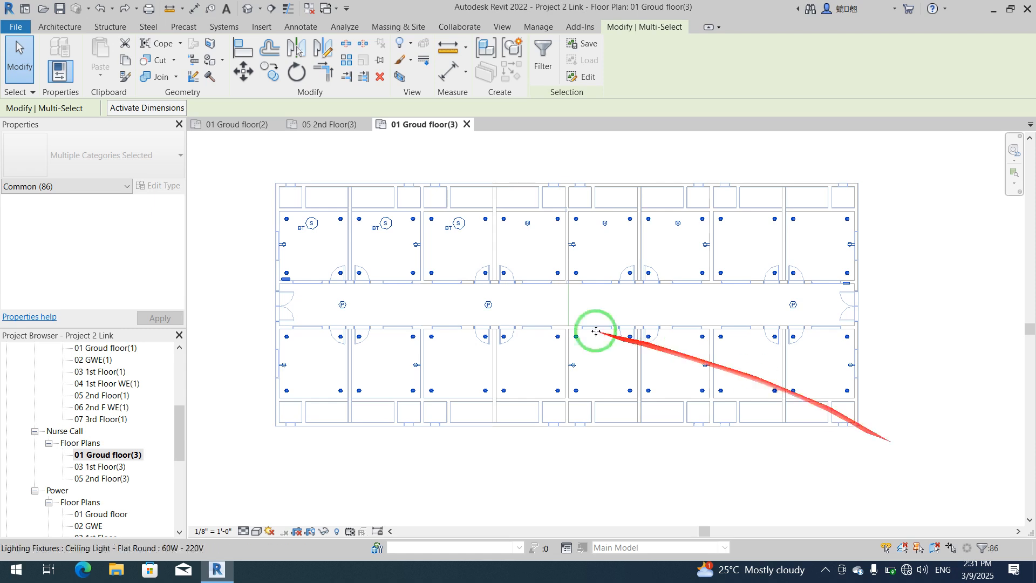
right_click(255, 228)
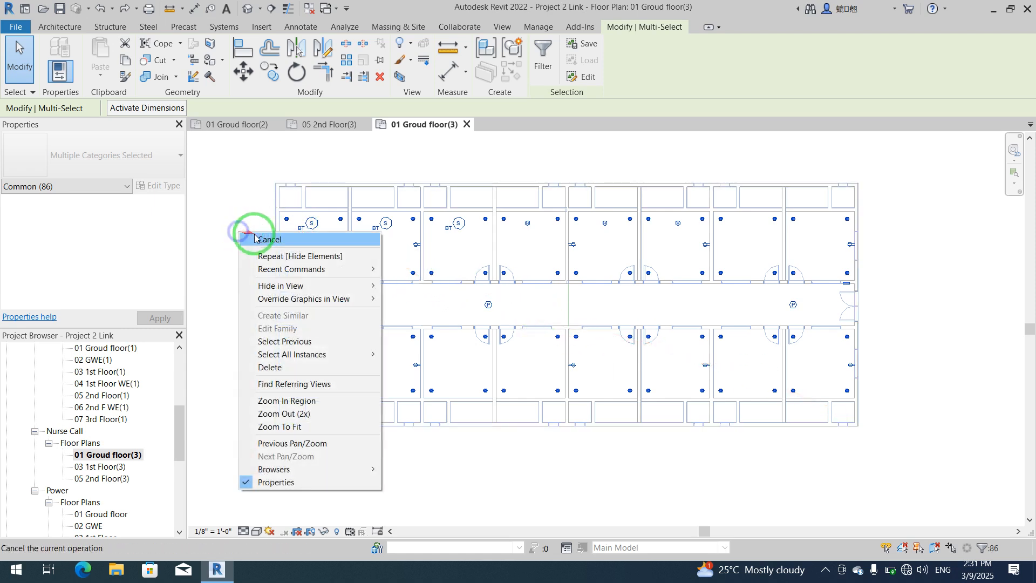
mouse_move(335, 286)
click(405, 295)
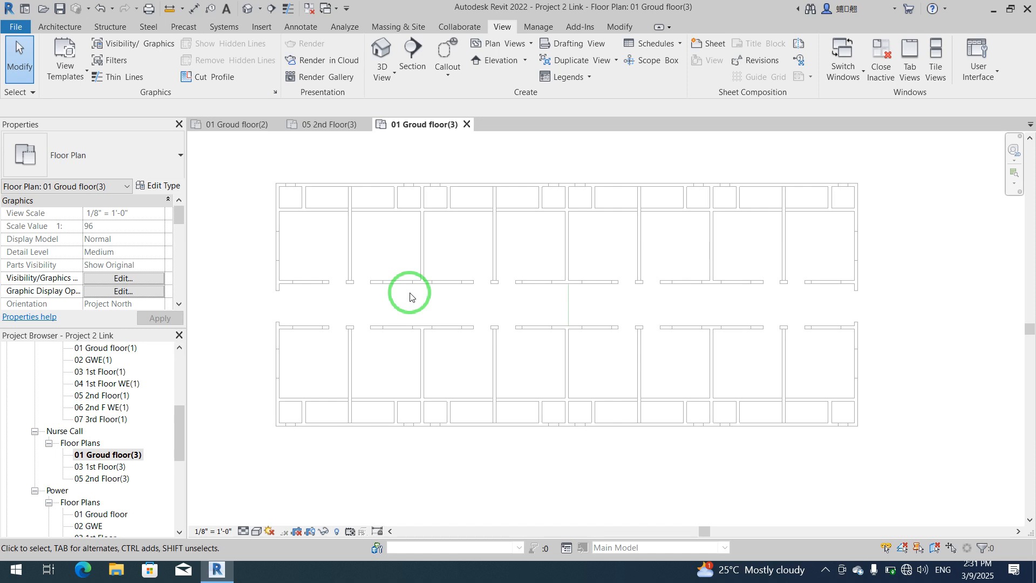
click(825, 569)
click(825, 516)
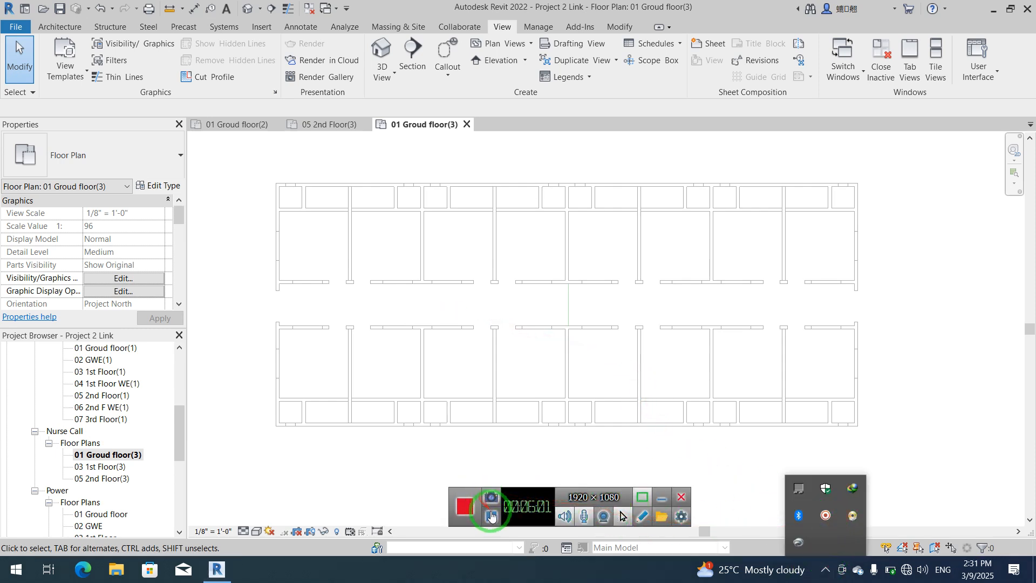
click(490, 516)
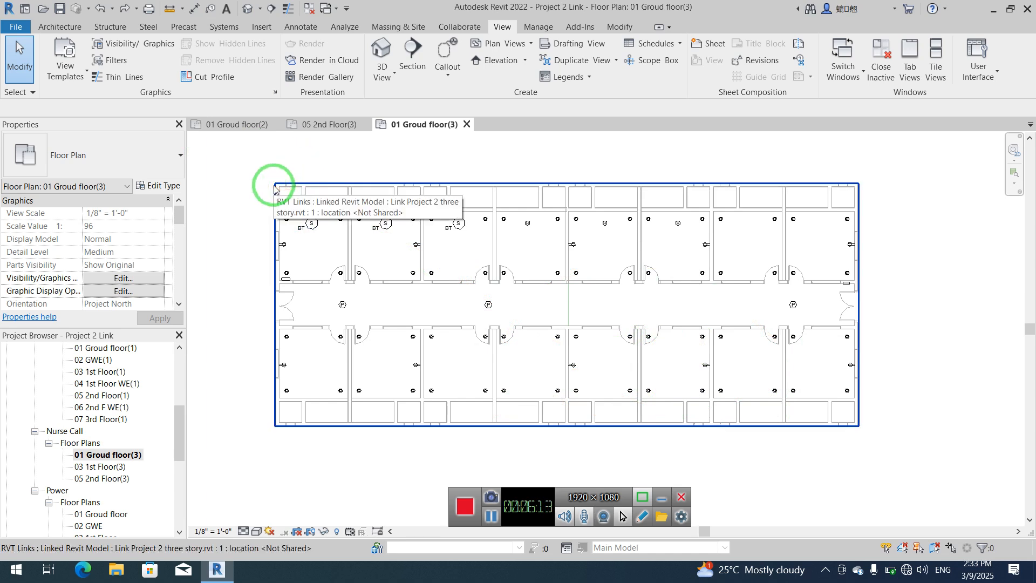
Select all elements except the linked model in the ground floor nurse call plan and hide those elements in the view
drag(236, 157, 896, 446)
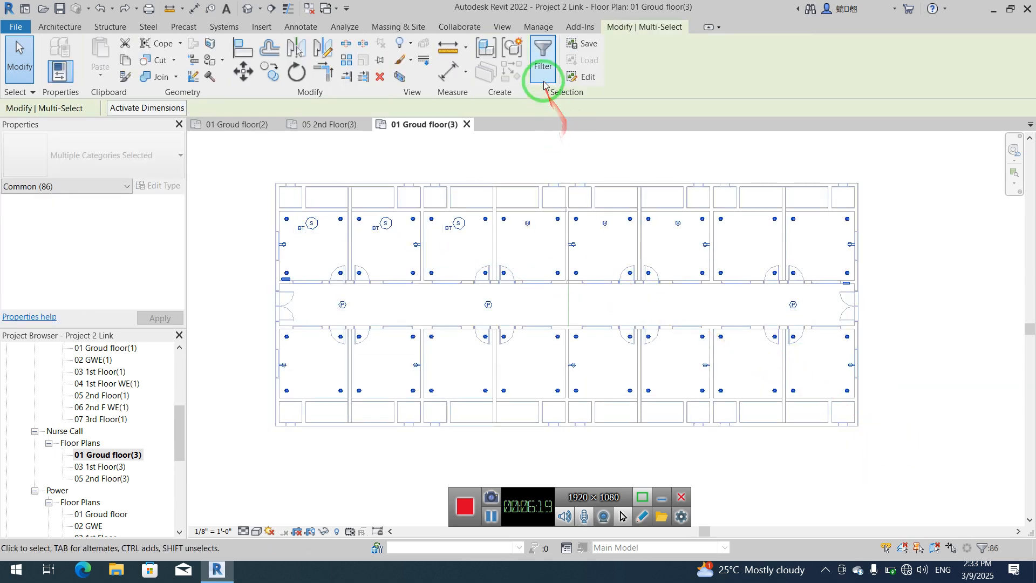
right_click(464, 152)
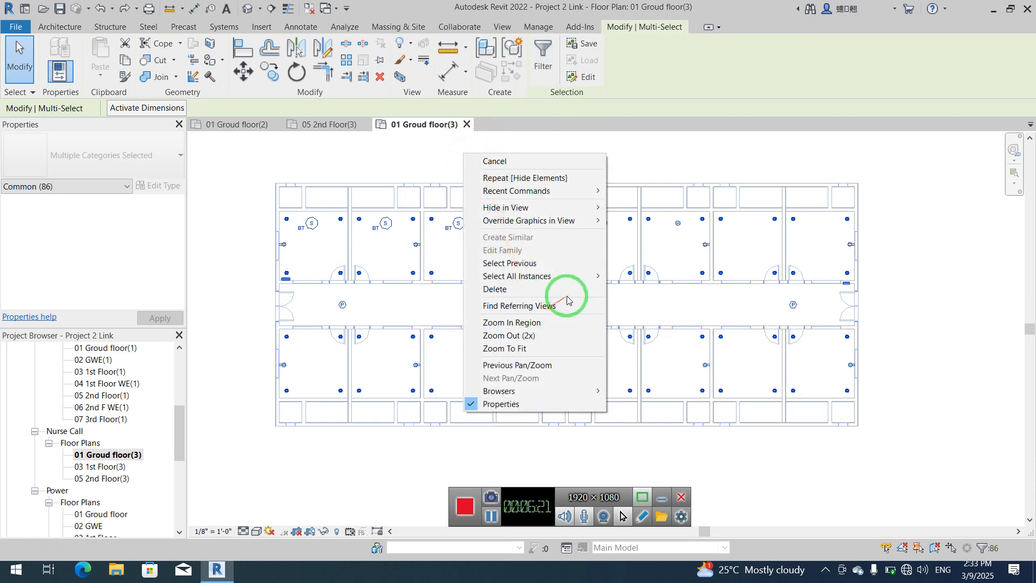
mouse_move(588, 207)
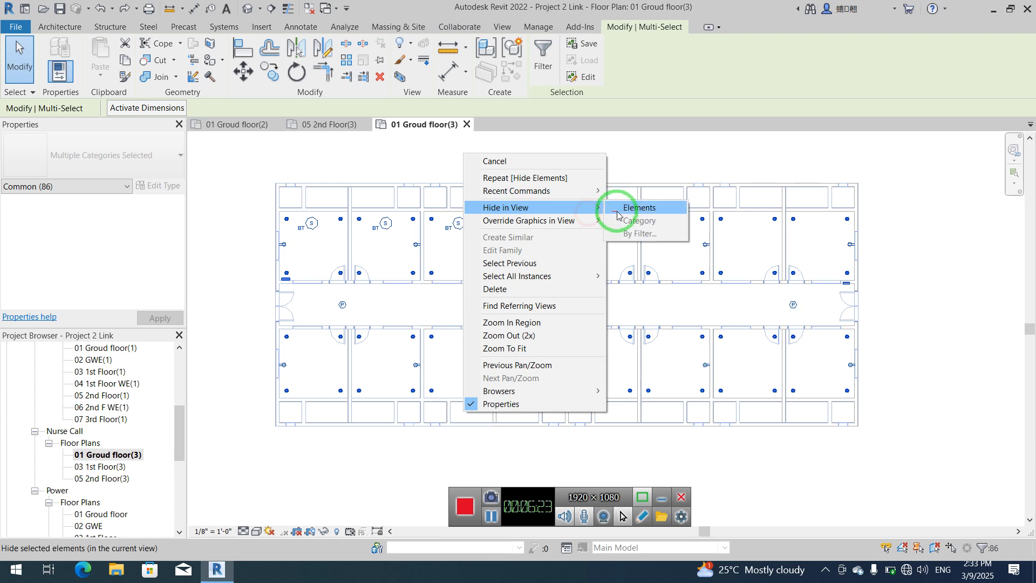
click(626, 208)
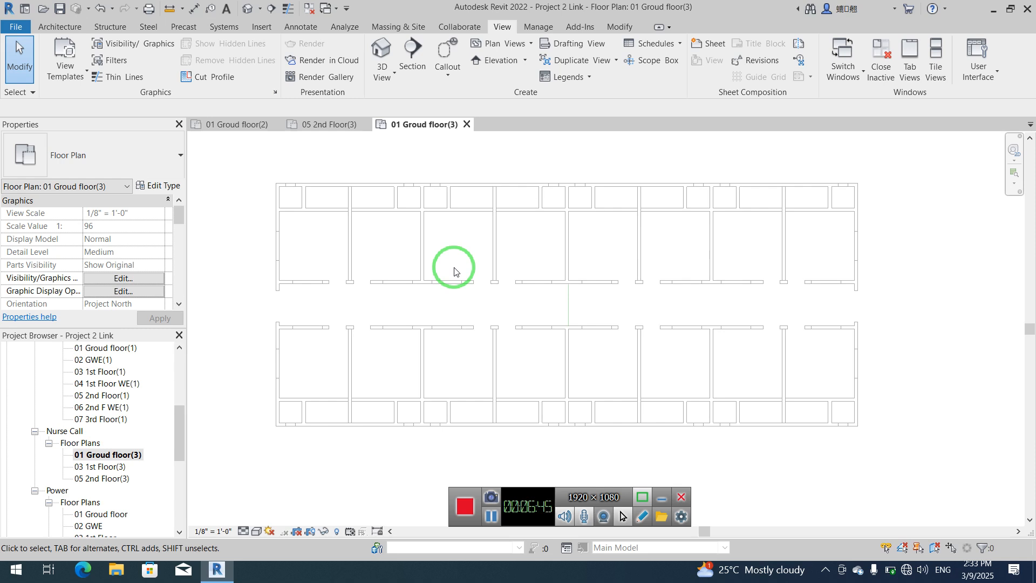
Reveal the hidden elements in the ground floor nurse call plan, examine the hidden devices room by room, and leave the reveal mode
click(336, 532)
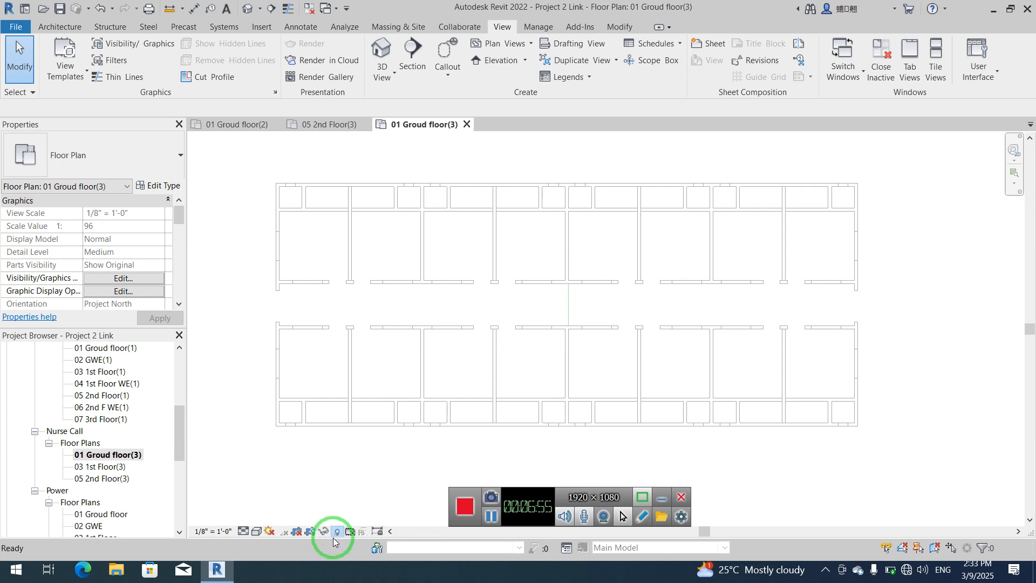
click(337, 533)
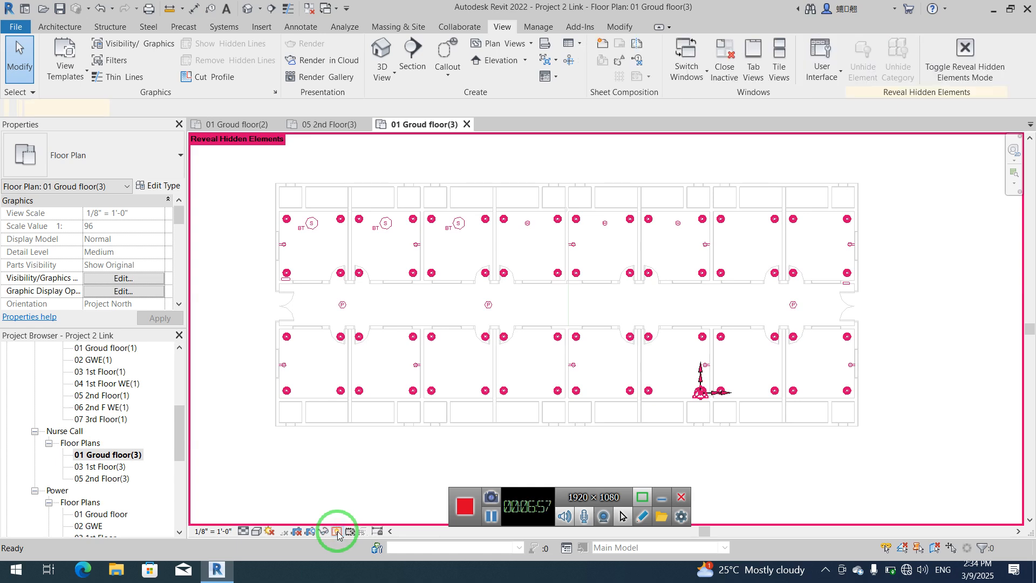
click(336, 533)
click(336, 533)
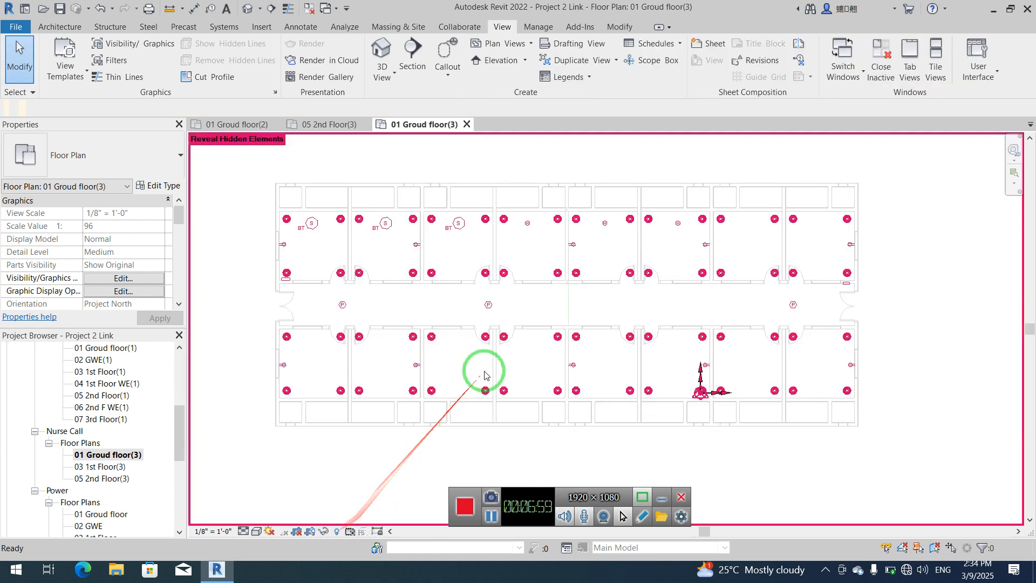
scroll(482, 238, up, 4)
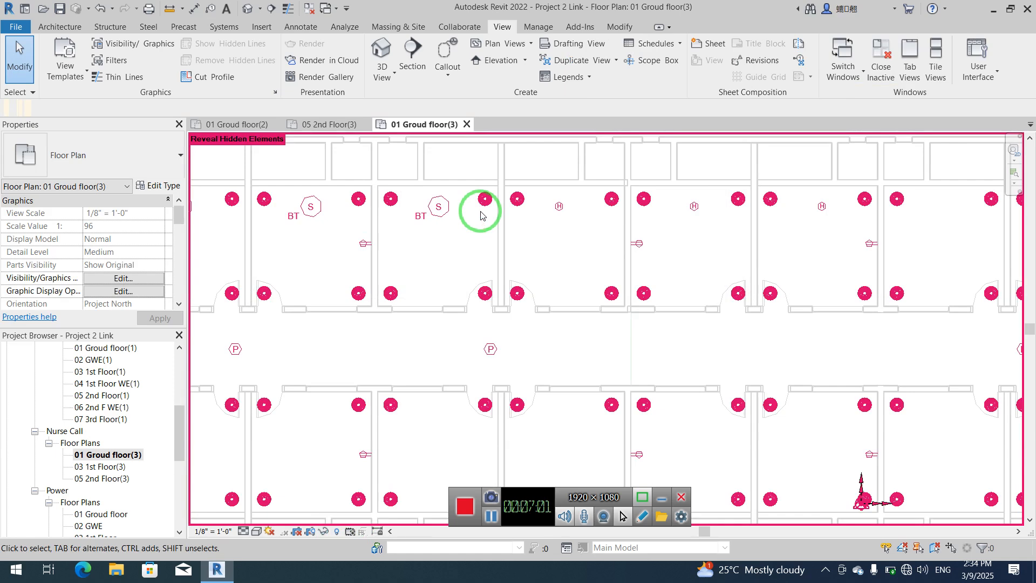
scroll(481, 211, up, 2)
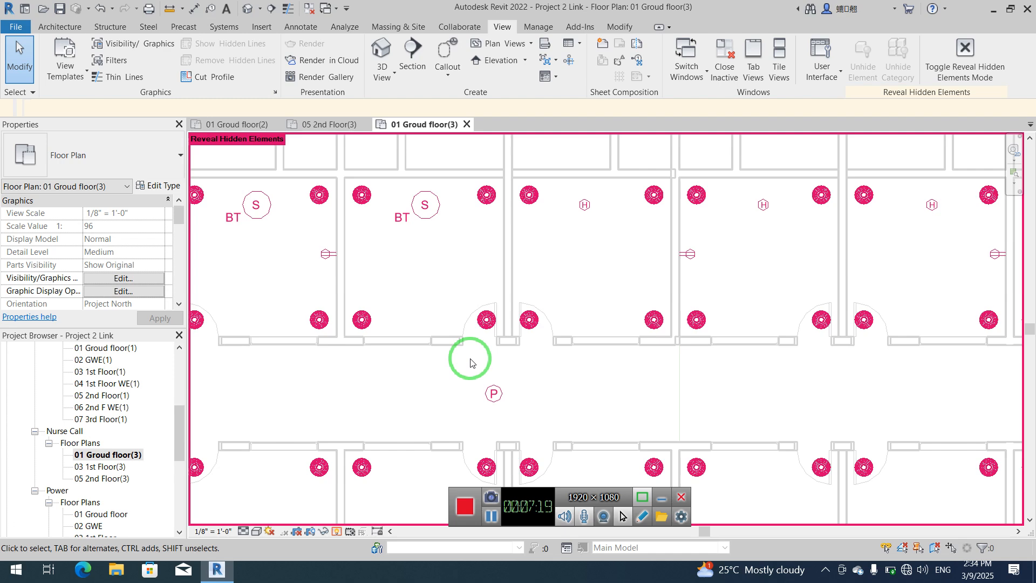
right_click(572, 217)
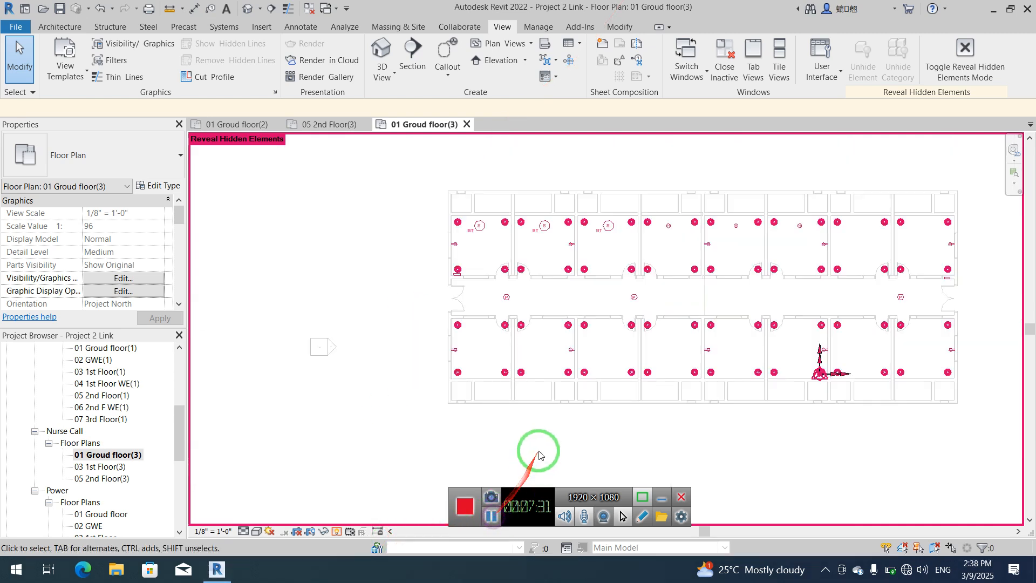
scroll(793, 281, up, 1)
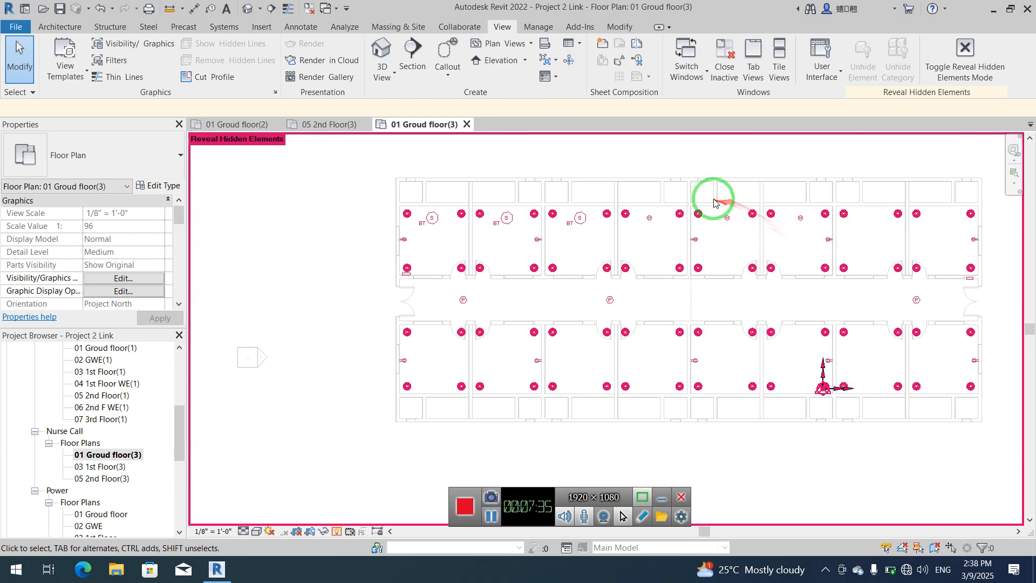
scroll(671, 199, up, 3)
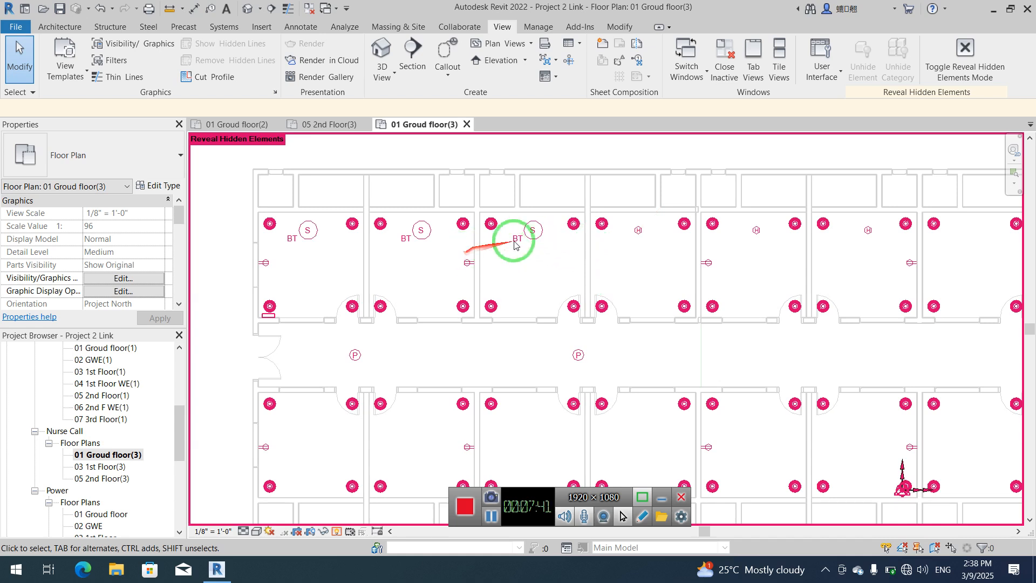
scroll(310, 213, up, 2)
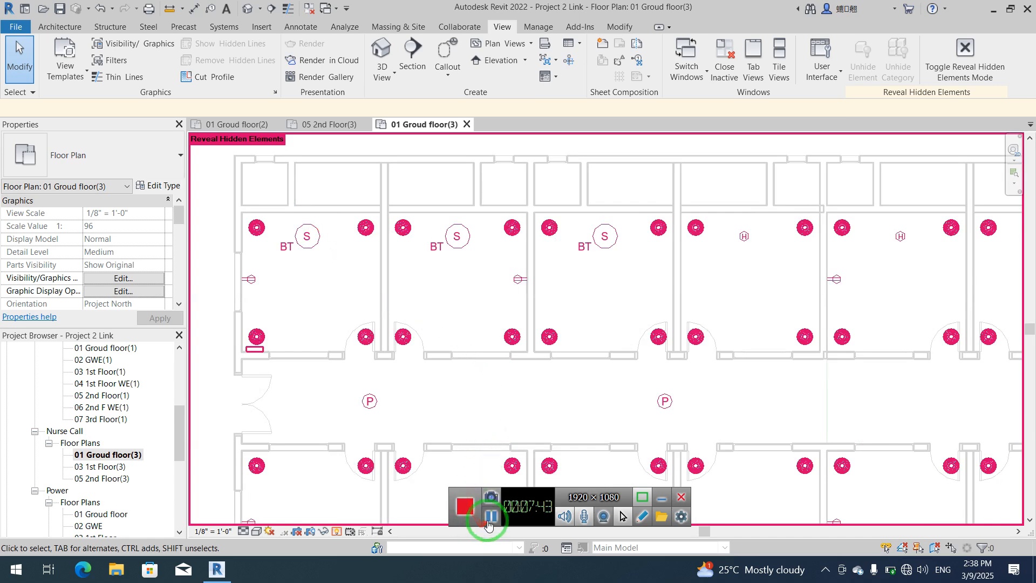
click(337, 531)
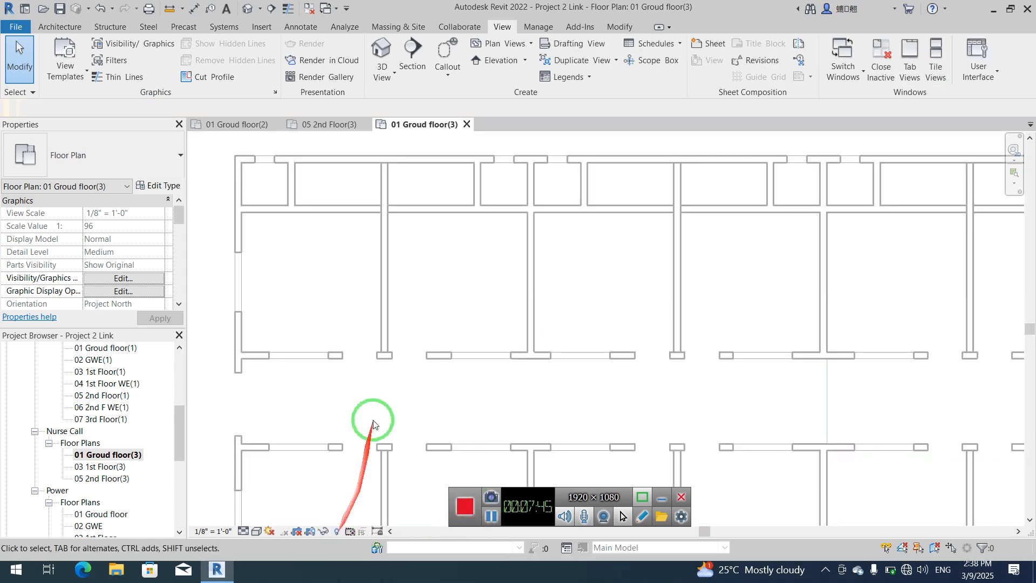
Look over the cleared ground floor plan from one end of the building to the other
middle_drag(321, 315, 397, 341)
scroll(363, 293, up, 2)
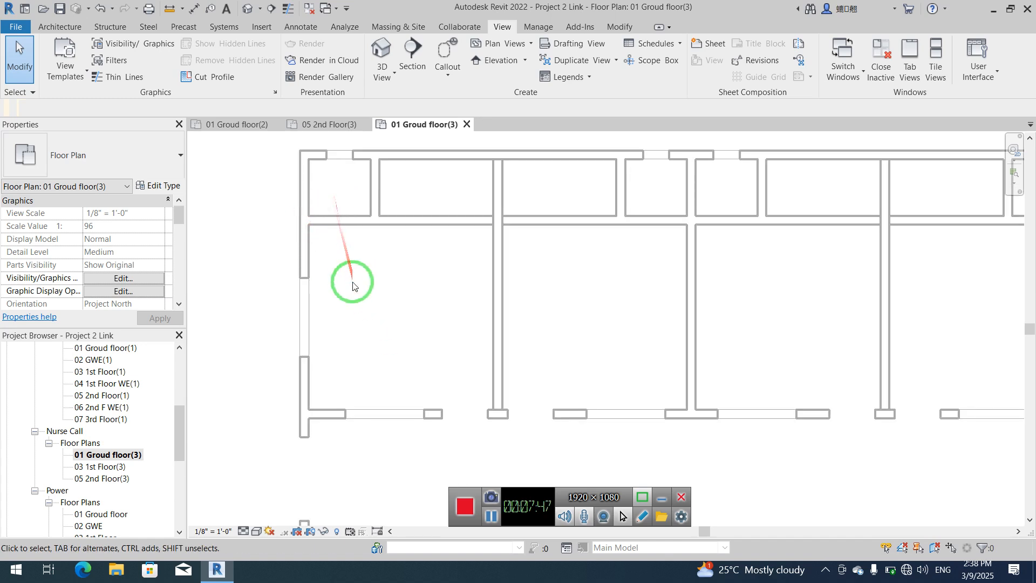
middle_drag(364, 330, 358, 330)
scroll(400, 288, down, 2)
scroll(368, 221, up, 3)
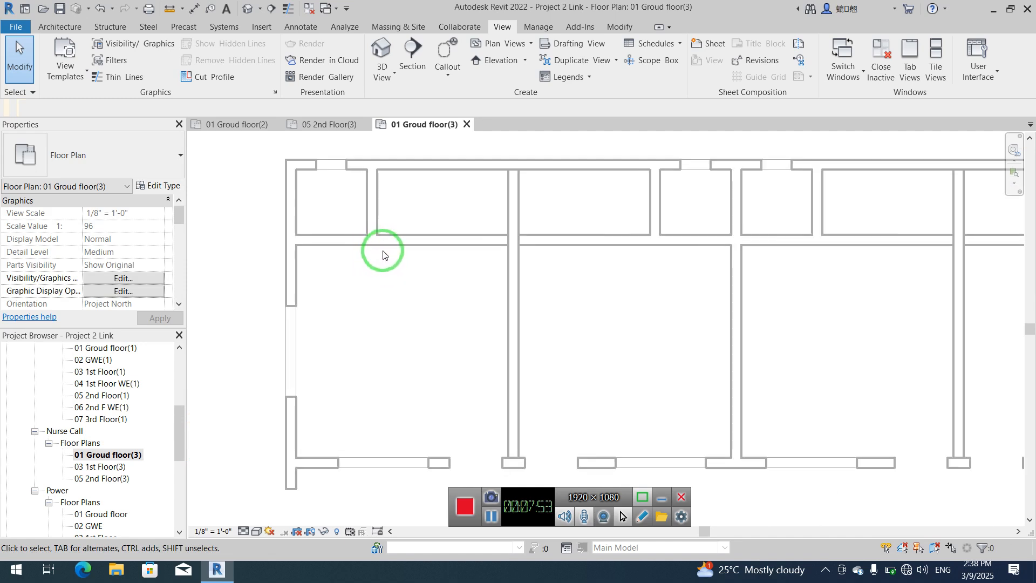
scroll(393, 248, down, 1)
scroll(412, 259, down, 3)
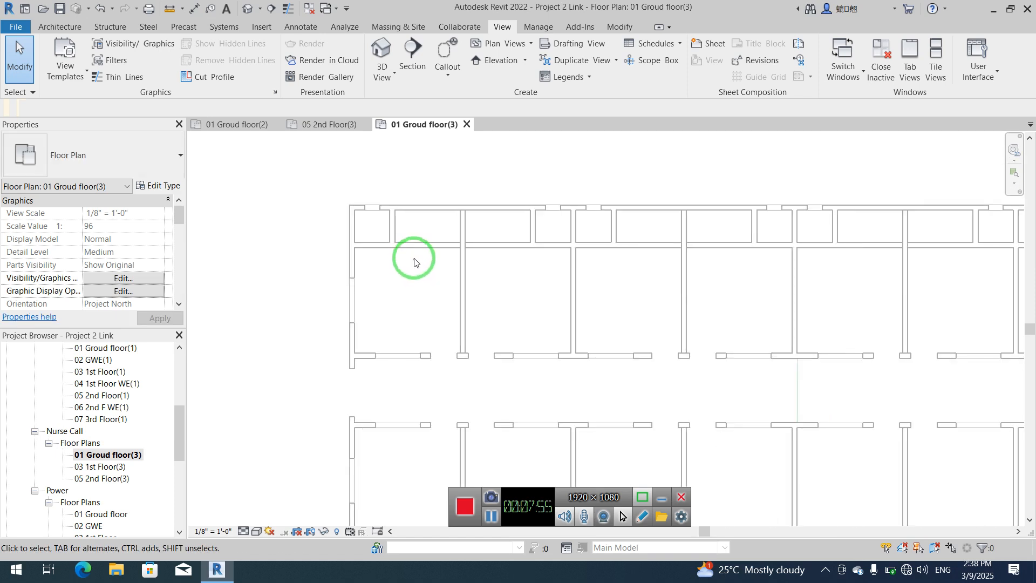
middle_drag(603, 322, 359, 273)
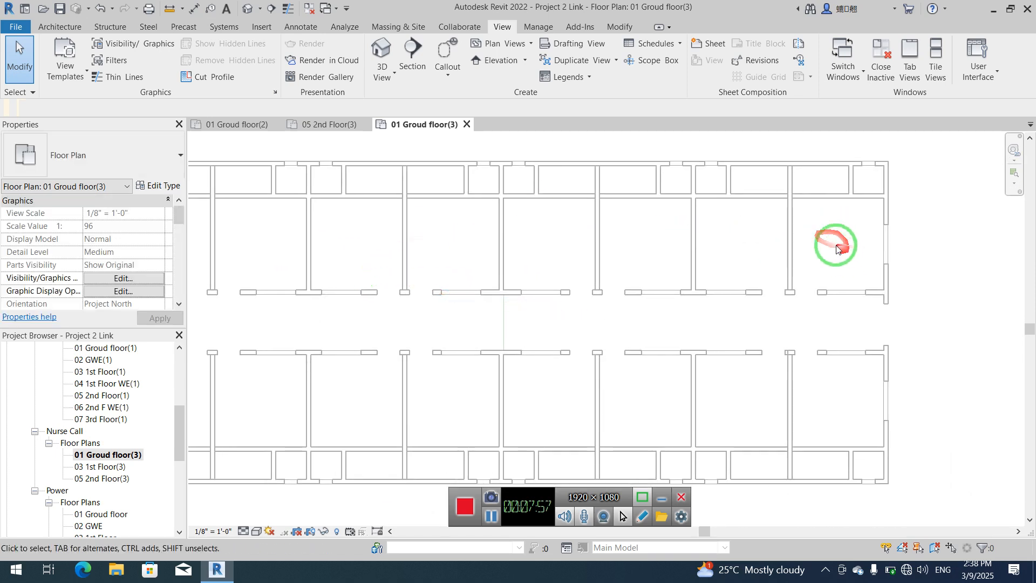
middle_drag(735, 276, 860, 288)
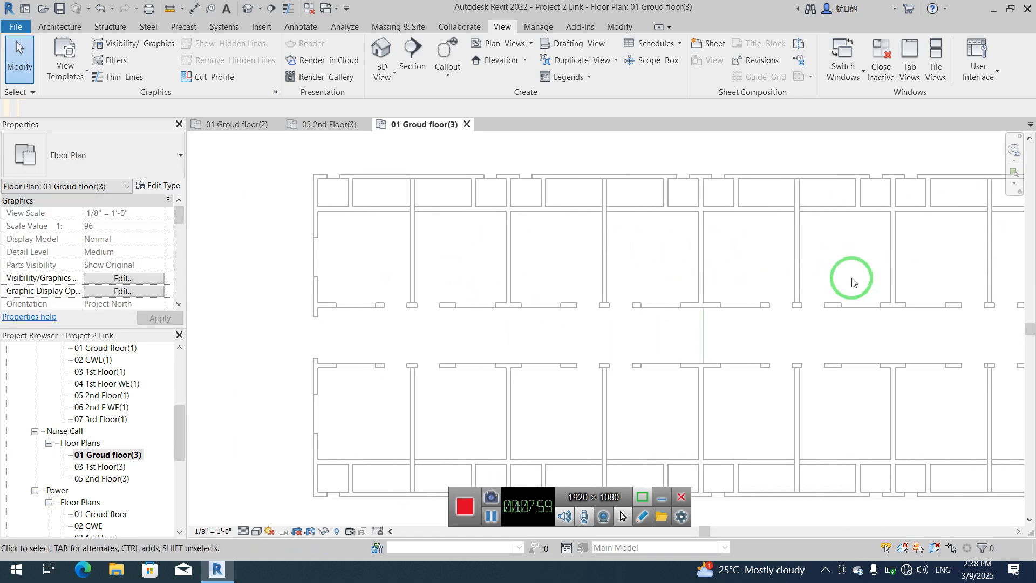
scroll(356, 221, up, 3)
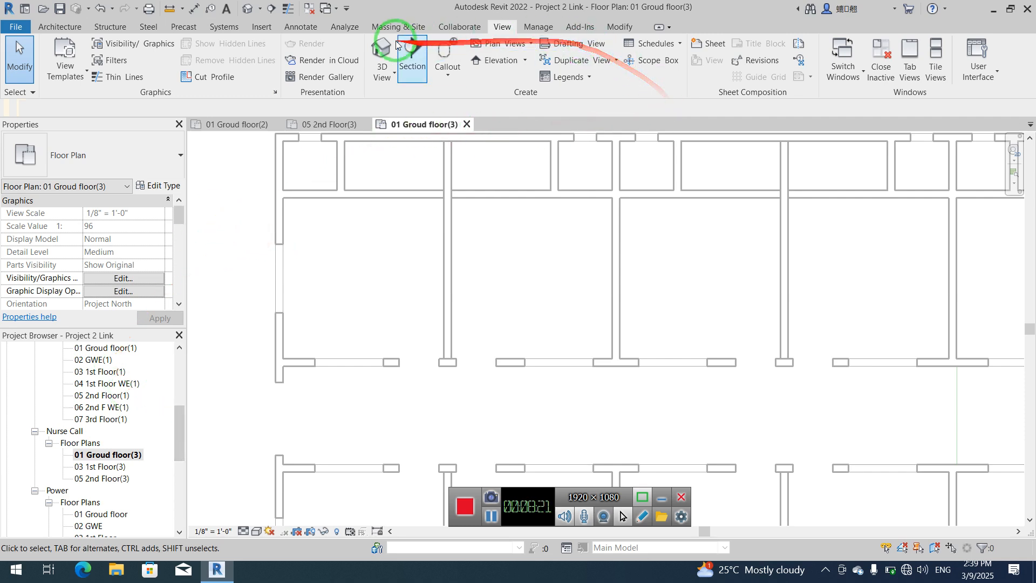
Start placing a nurse call device, using the Standard type of the Nurse Call Zone Light family
click(60, 26)
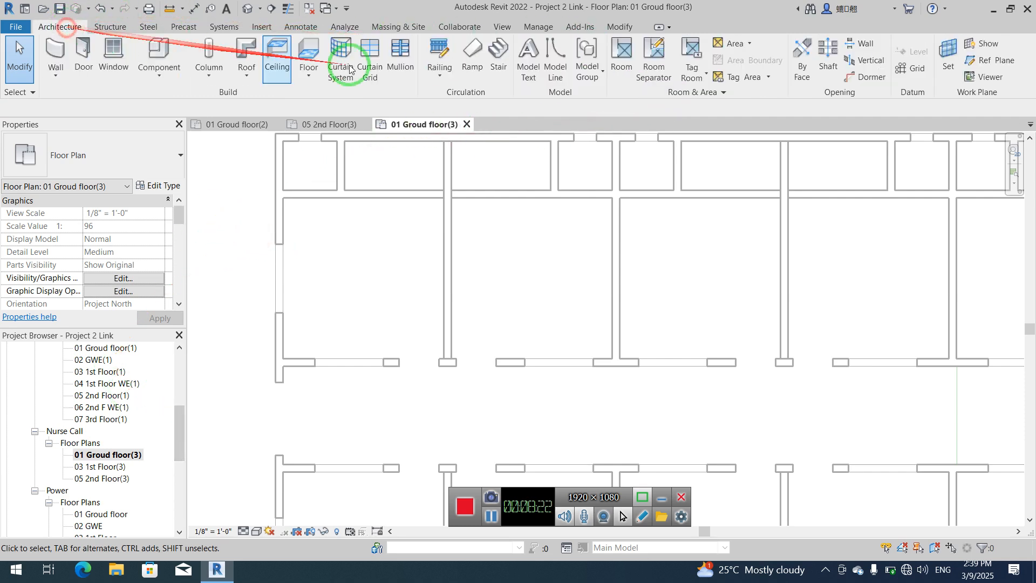
click(224, 26)
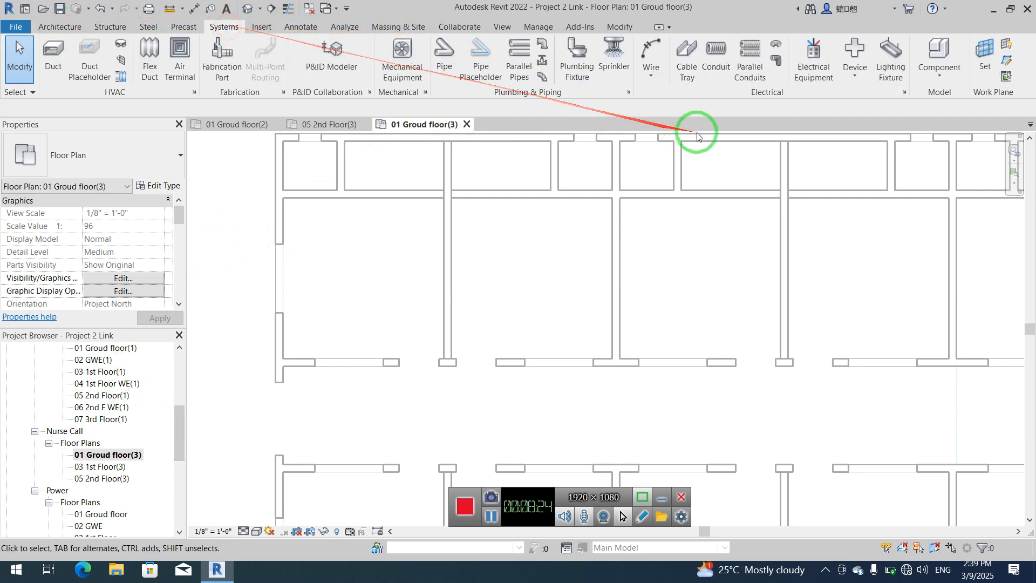
click(854, 73)
click(885, 236)
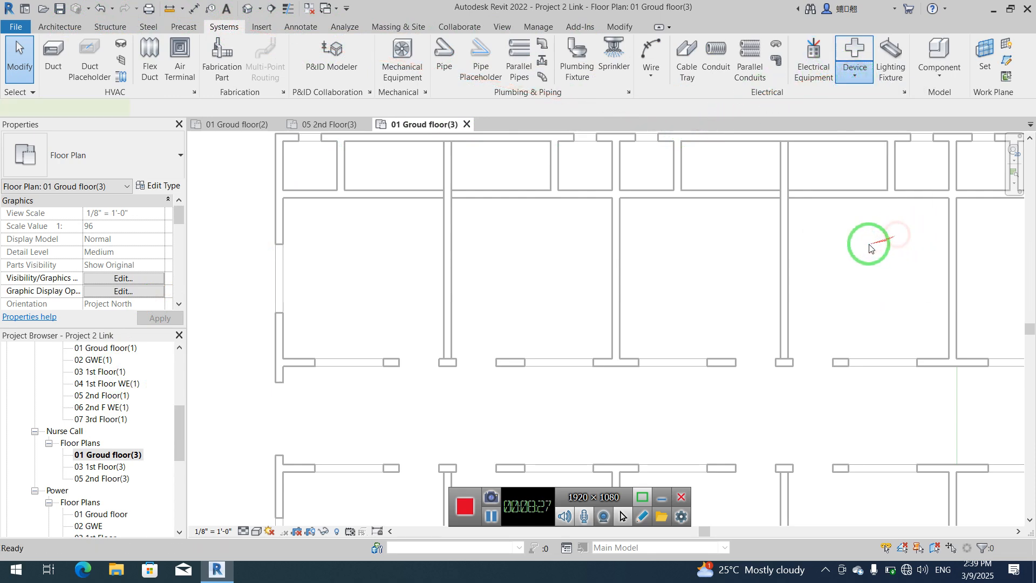
click(168, 172)
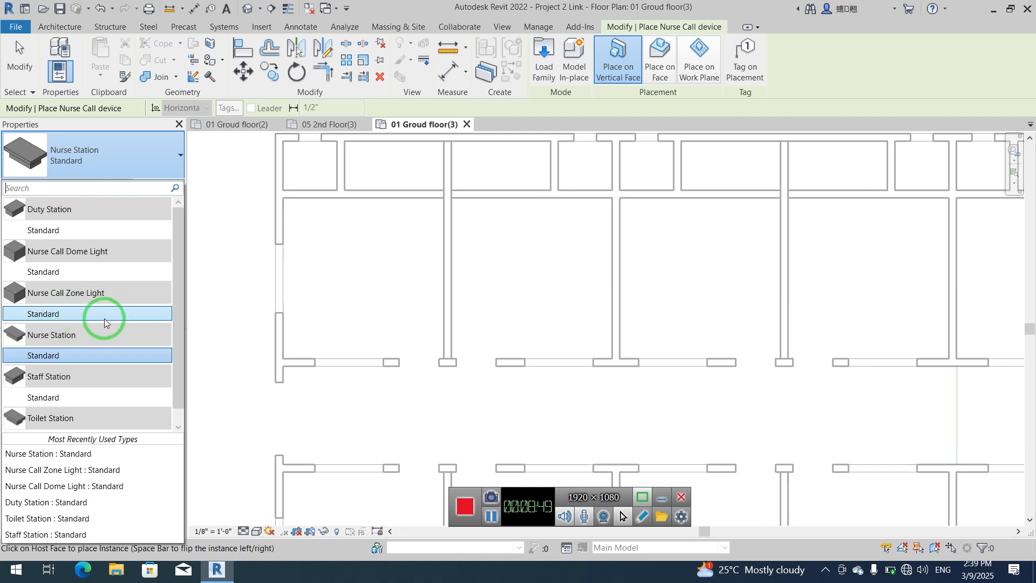
scroll(125, 394, down, 1)
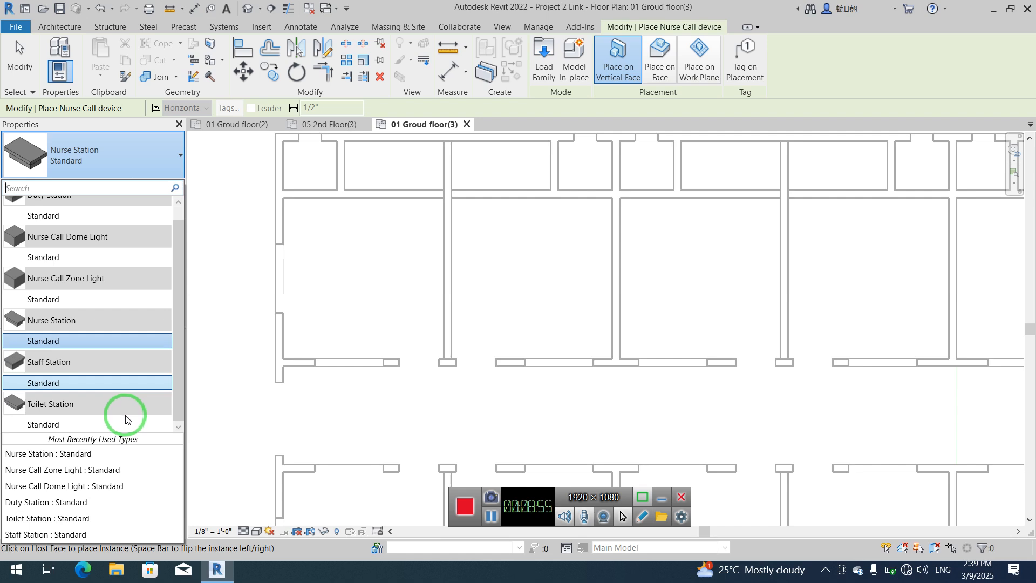
click(88, 300)
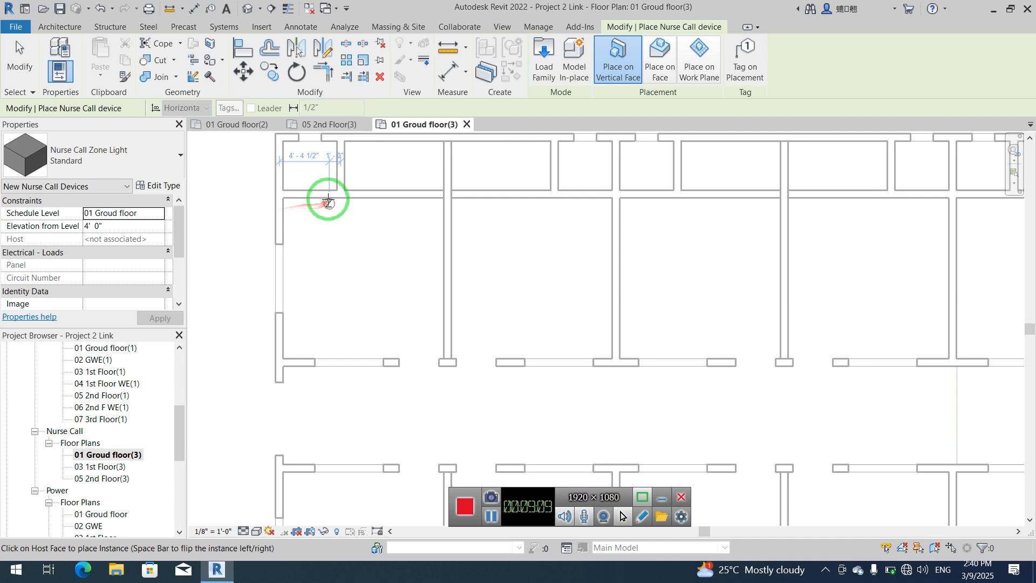
Place one zone light on the room-side face of the upper wall in the first room of the upper row
scroll(321, 200, up, 3)
scroll(318, 197, up, 2)
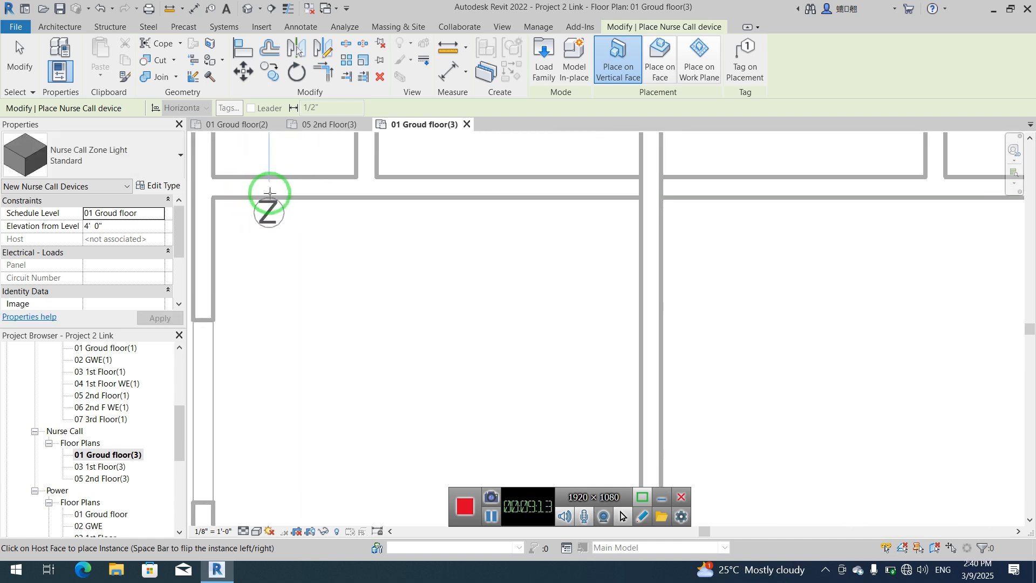
scroll(267, 198, down, 2)
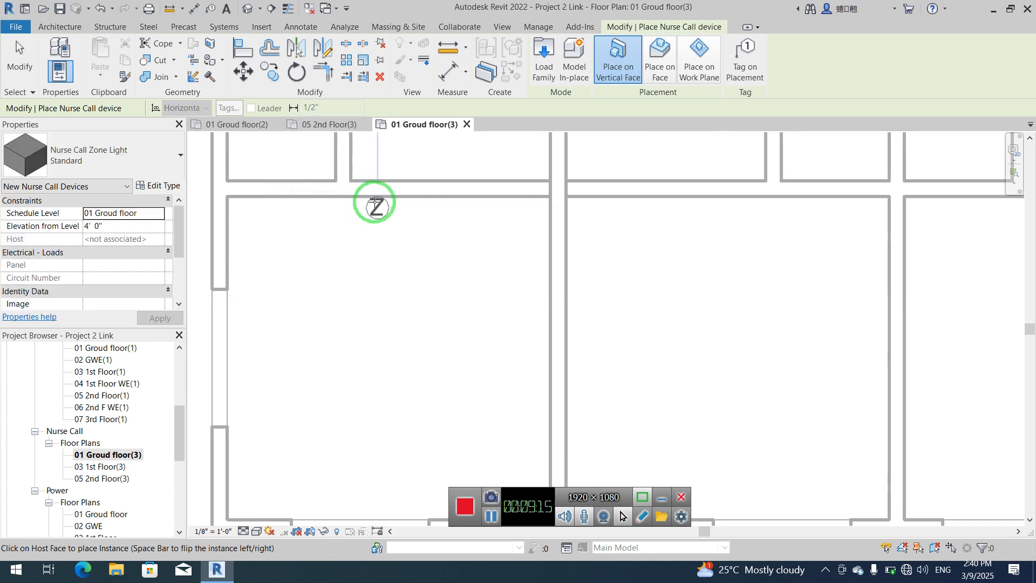
click(377, 205)
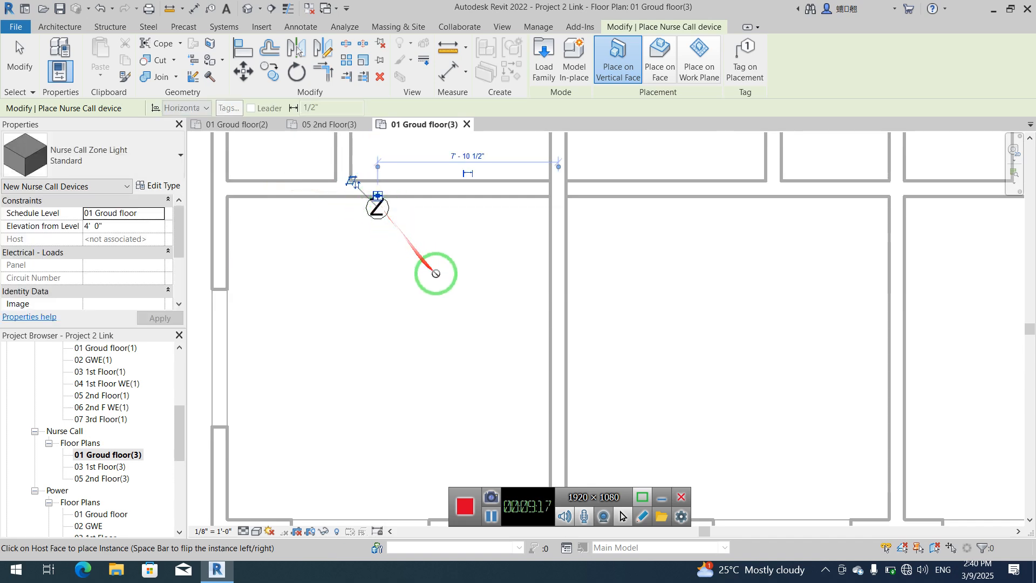
middle_drag(491, 285, 465, 296)
scroll(475, 286, down, 2)
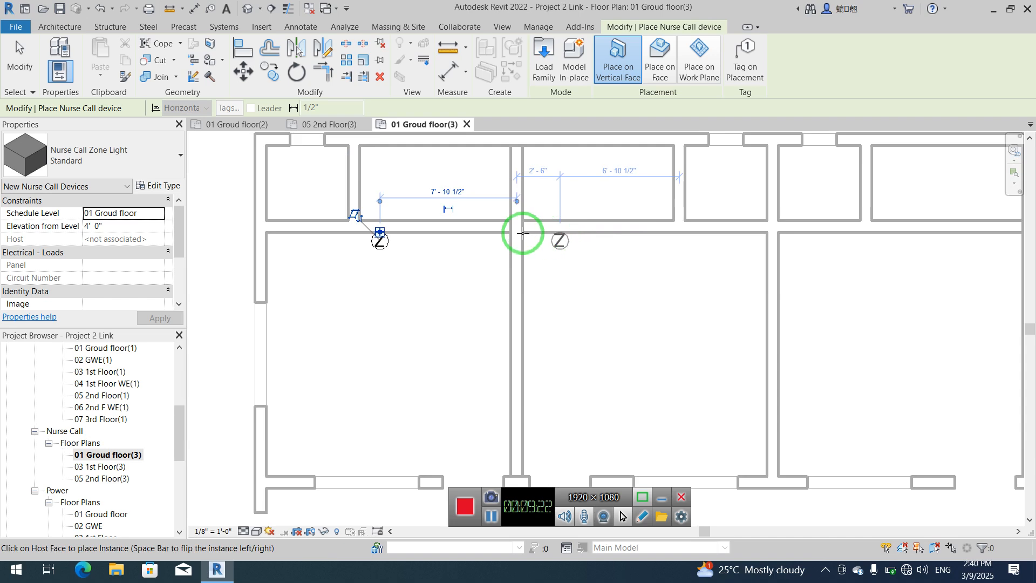
key(Escape)
key(Escape)
Mirror the zone light across each successive partition wall to equip the second, third and fourth rooms of the upper row
click(381, 237)
click(297, 49)
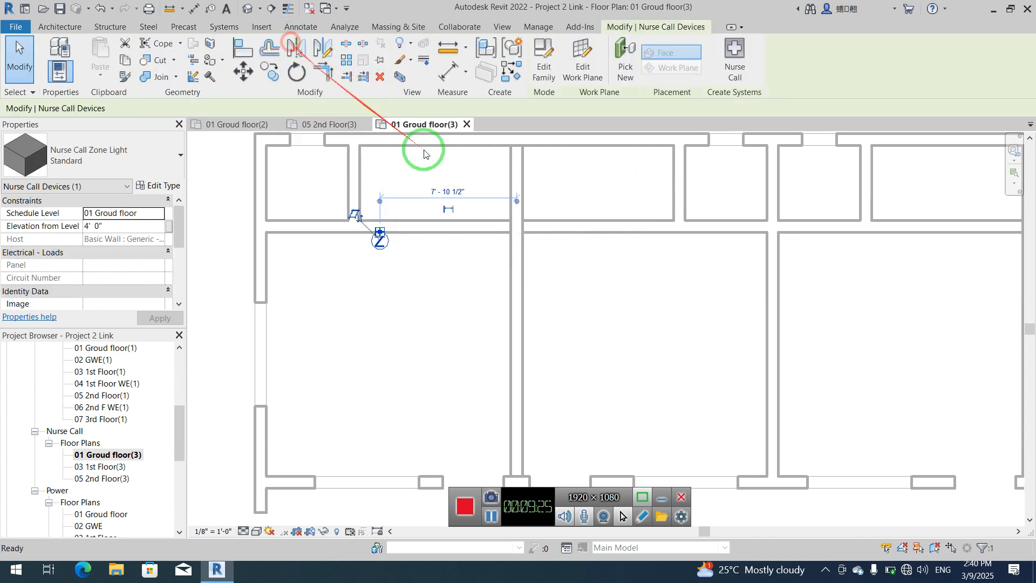
click(296, 49)
click(753, 303)
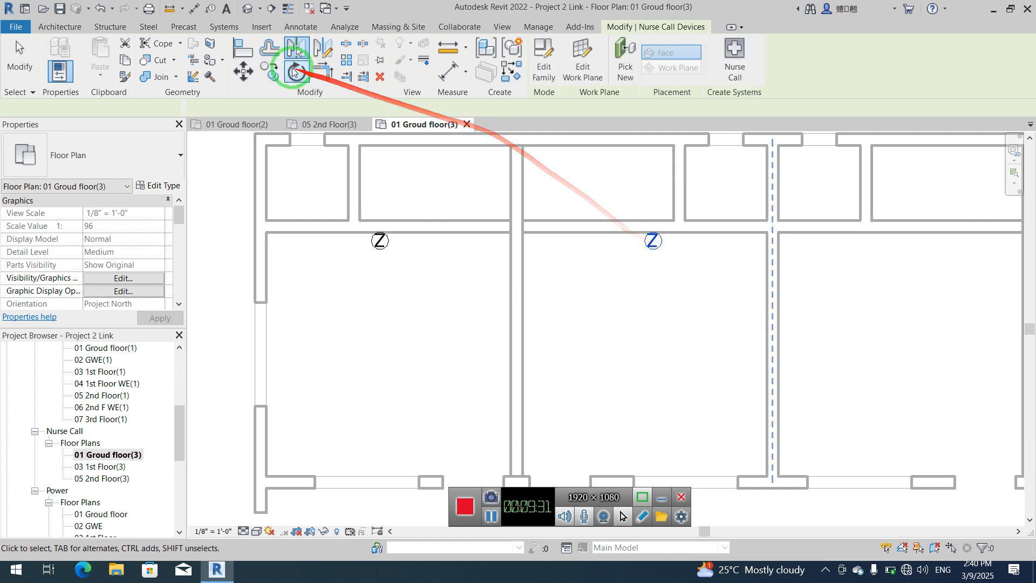
click(296, 49)
scroll(427, 352, down, 2)
scroll(431, 354, down, 1)
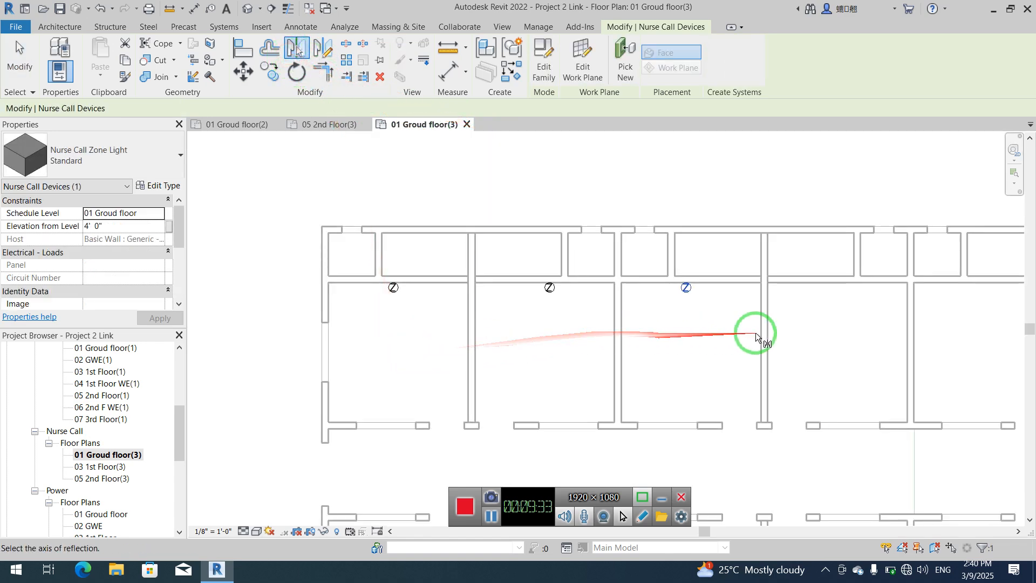
click(759, 338)
middle_drag(723, 342, 613, 331)
key(Escape)
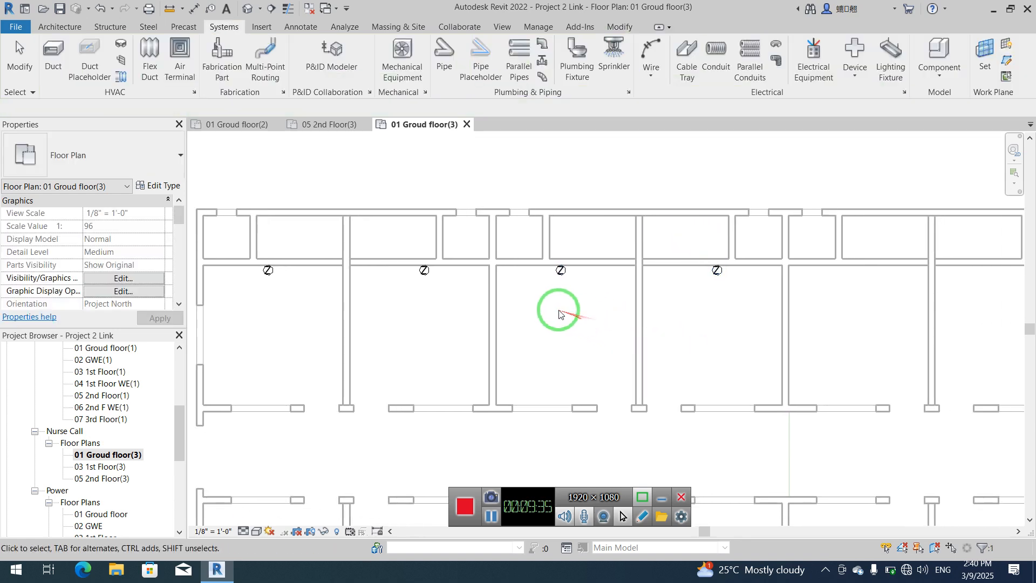
Mirror the four zone lights across the wall between the fourth and fifth rooms, and delete the copy in the last room
scroll(550, 314, down, 2)
drag(285, 254, 735, 342)
click(297, 49)
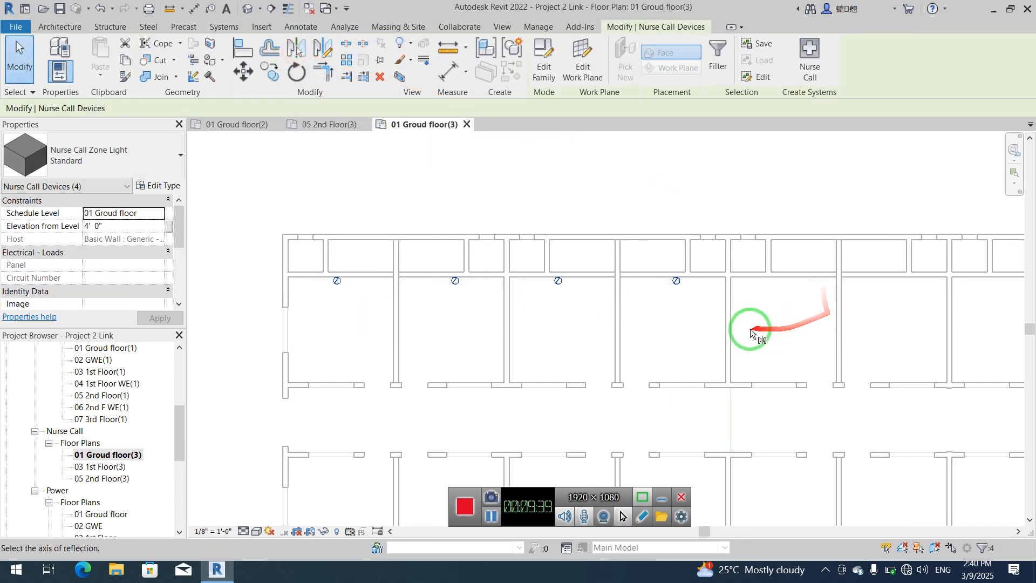
click(730, 323)
middle_drag(808, 354, 620, 340)
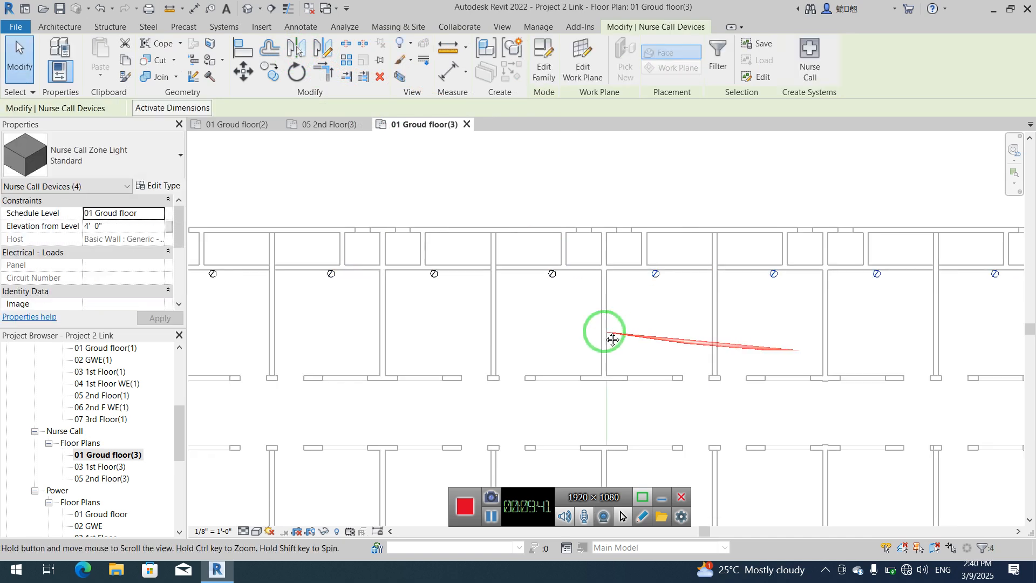
key(Escape)
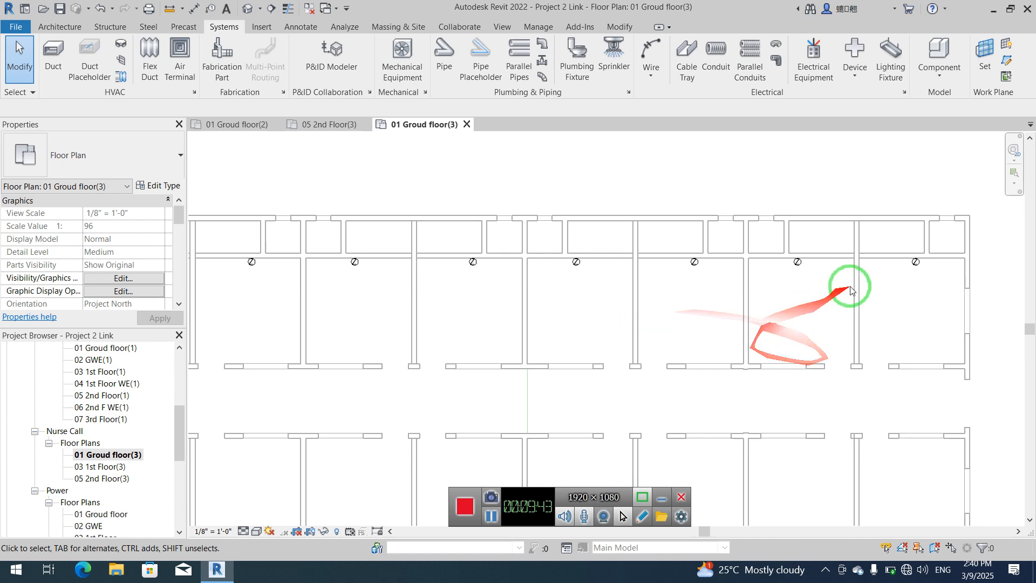
click(913, 265)
key(Escape)
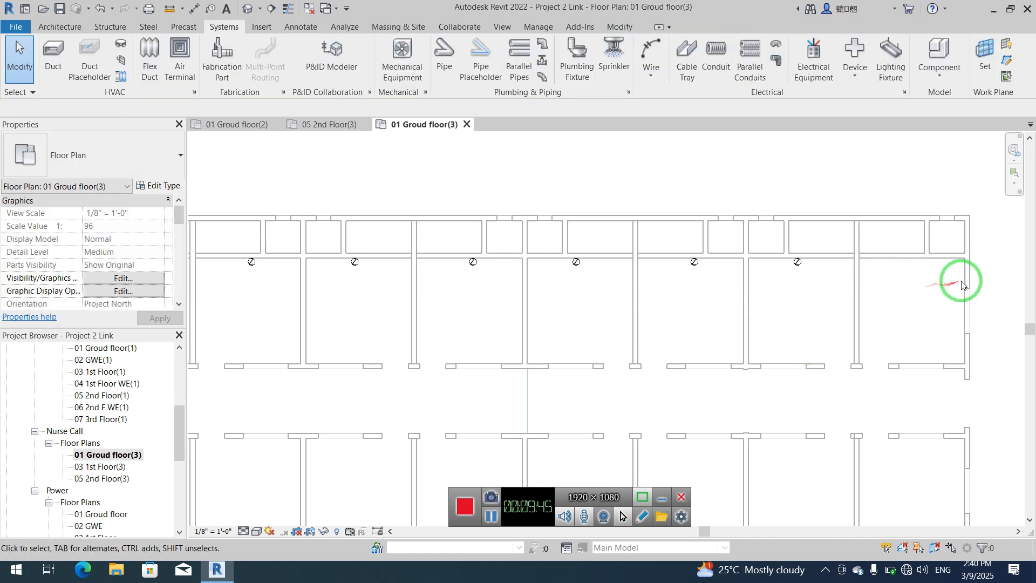
Check which device families the Nurse Call library folder offers for use as electrical equipment, without loading any
scroll(968, 283, up, 4)
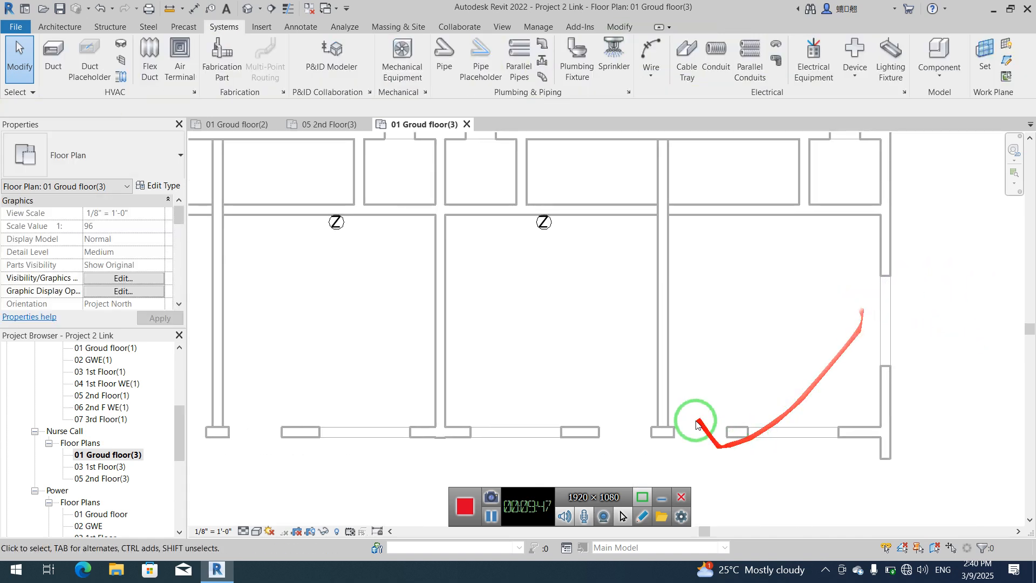
scroll(823, 331, up, 1)
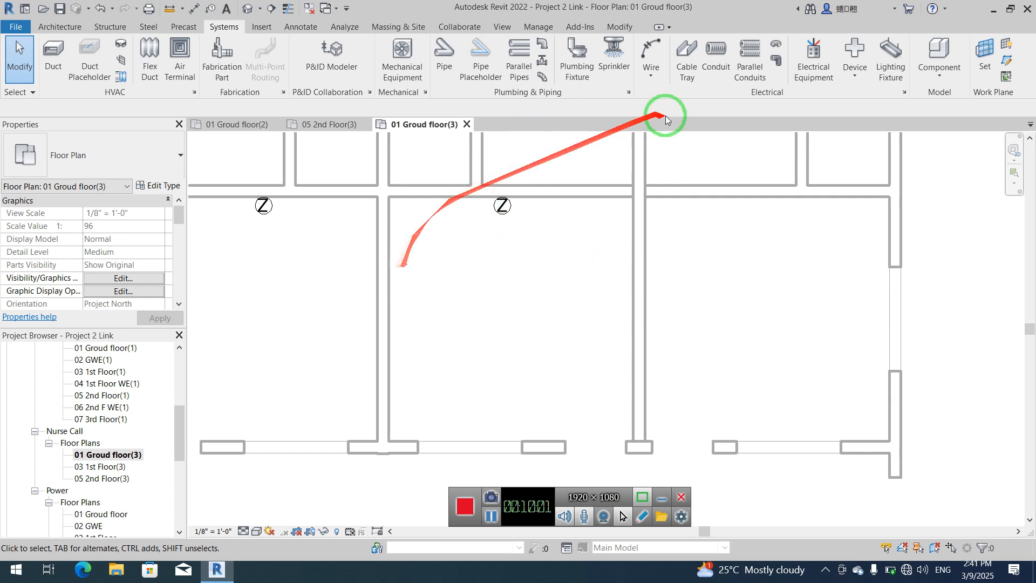
click(812, 62)
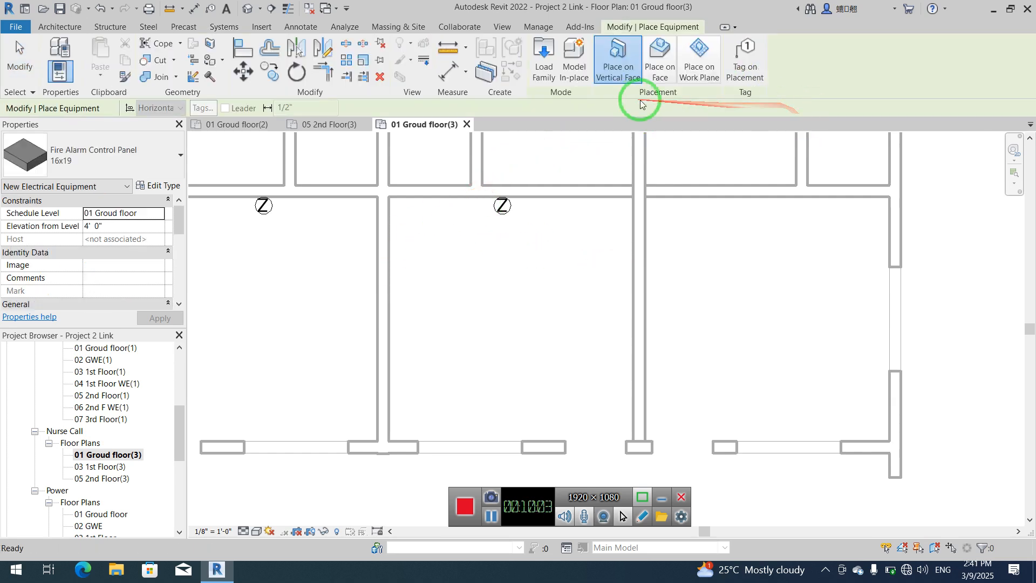
click(544, 65)
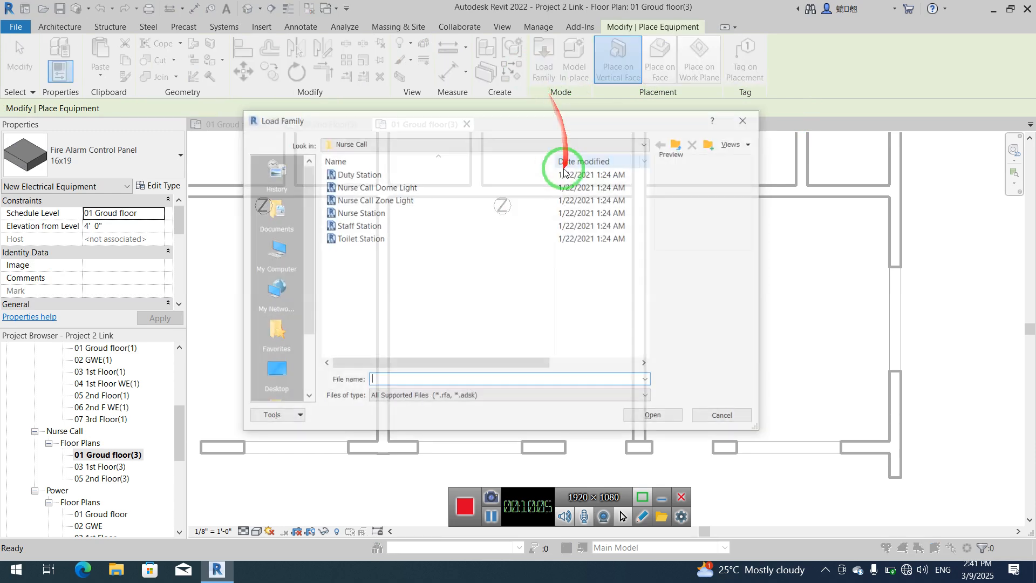
drag(378, 280, 358, 156)
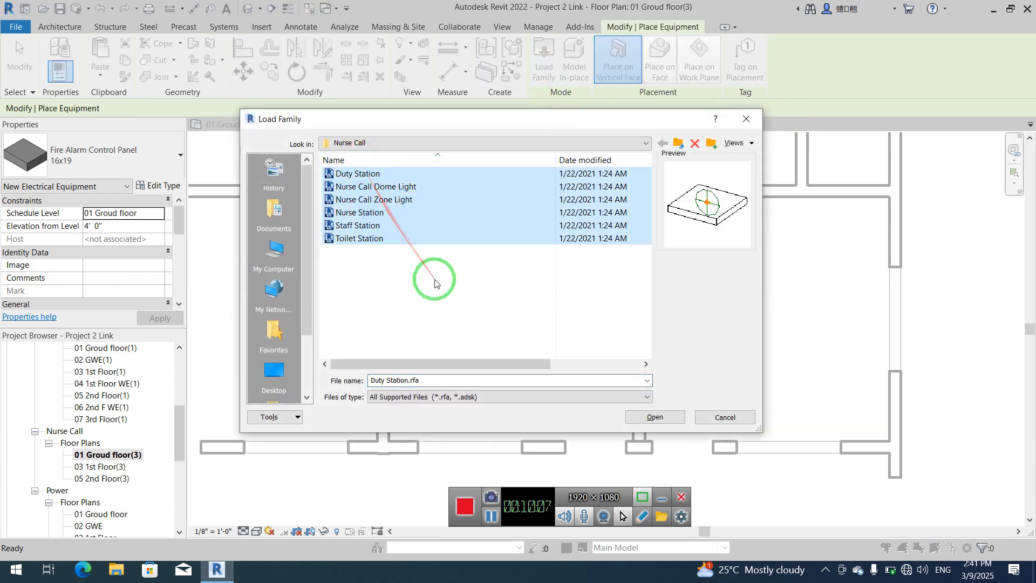
click(435, 280)
click(705, 418)
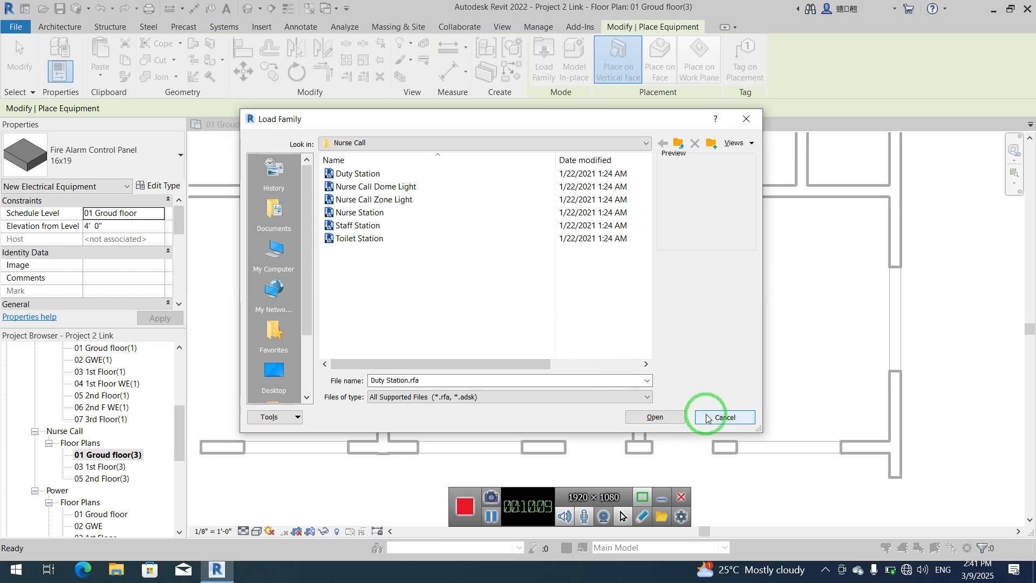
click(708, 419)
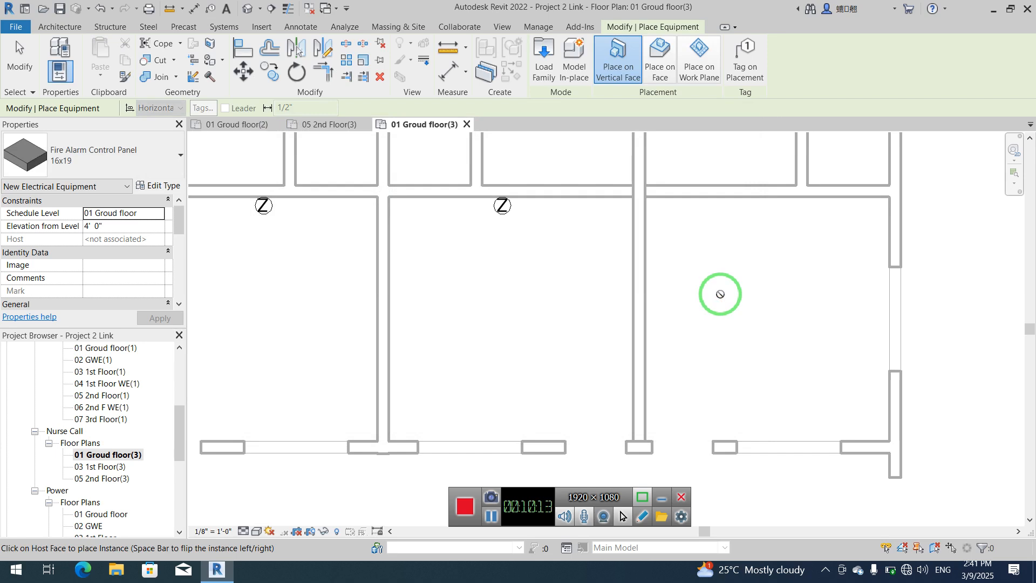
scroll(696, 319, down, 5)
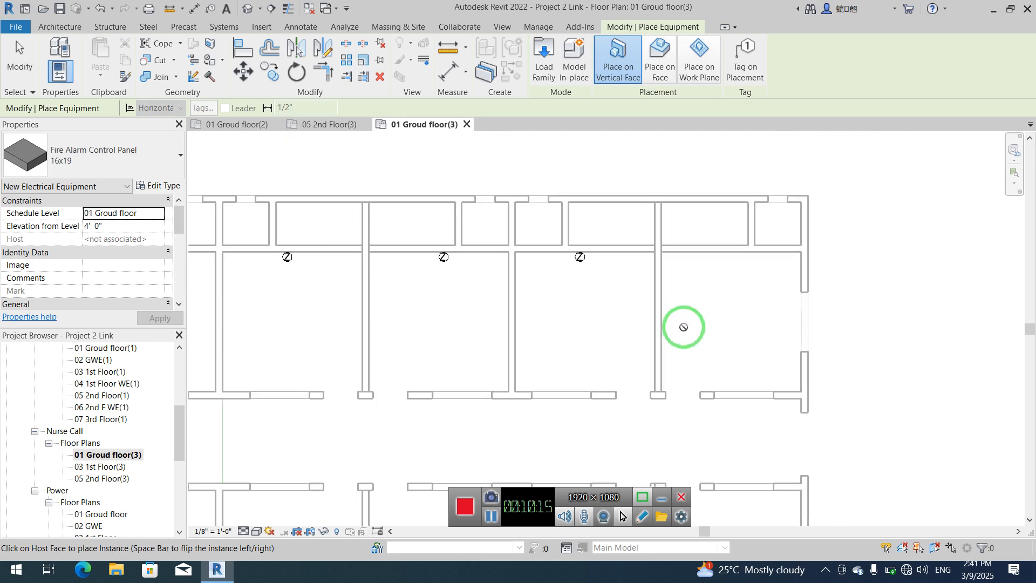
middle_drag(708, 404, 747, 397)
key(Escape)
key(Escape)
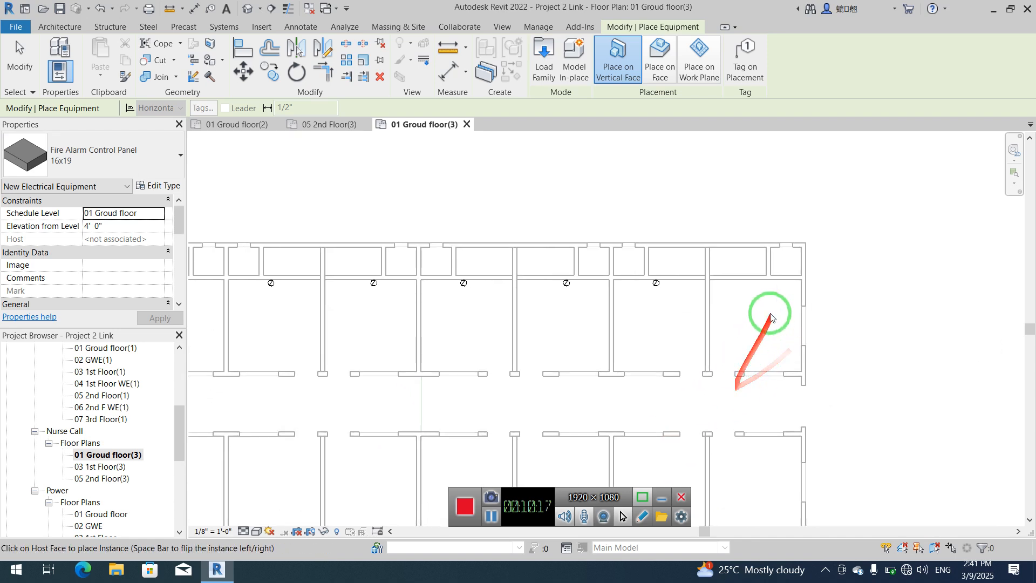
Start placing electrical equipment and load the Fire Alarm Control Panel family from the Fire Alarm library folder
scroll(784, 278, up, 2)
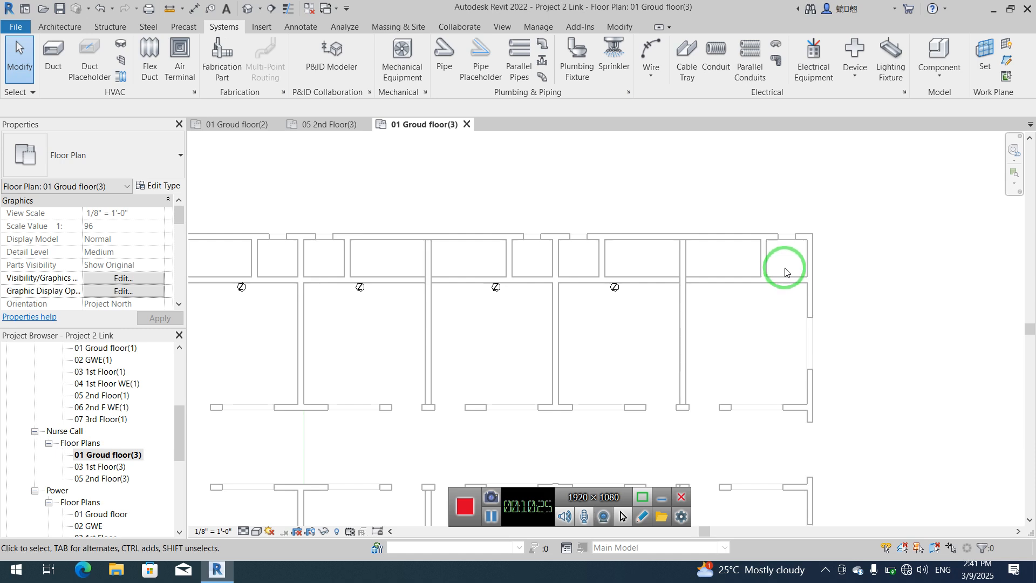
scroll(701, 291, up, 2)
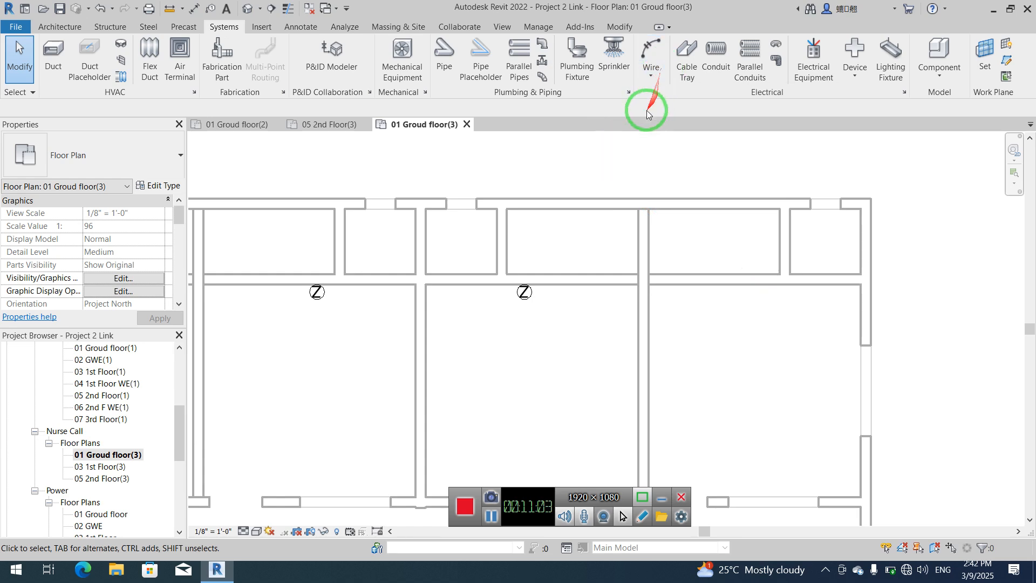
click(812, 52)
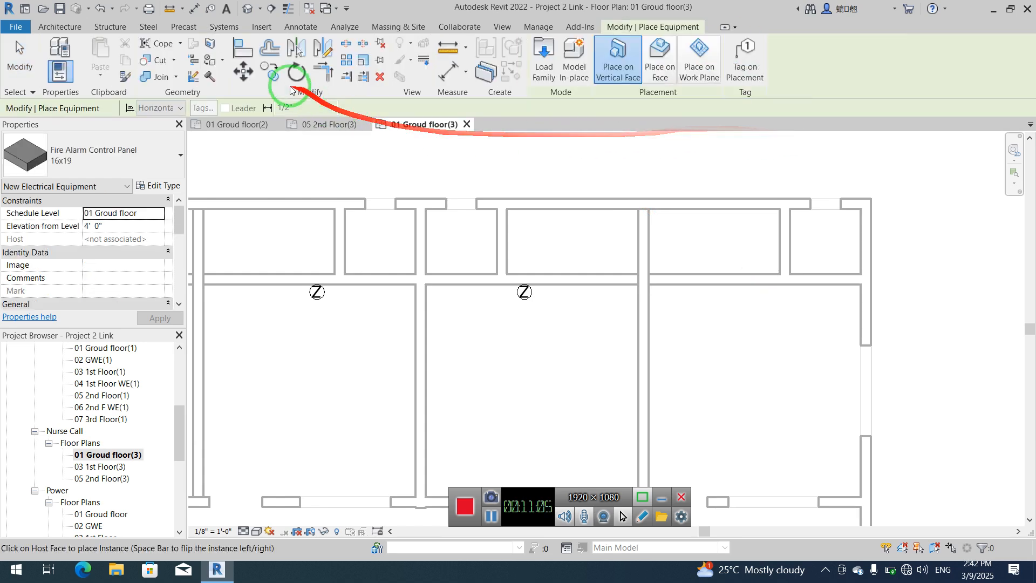
click(545, 62)
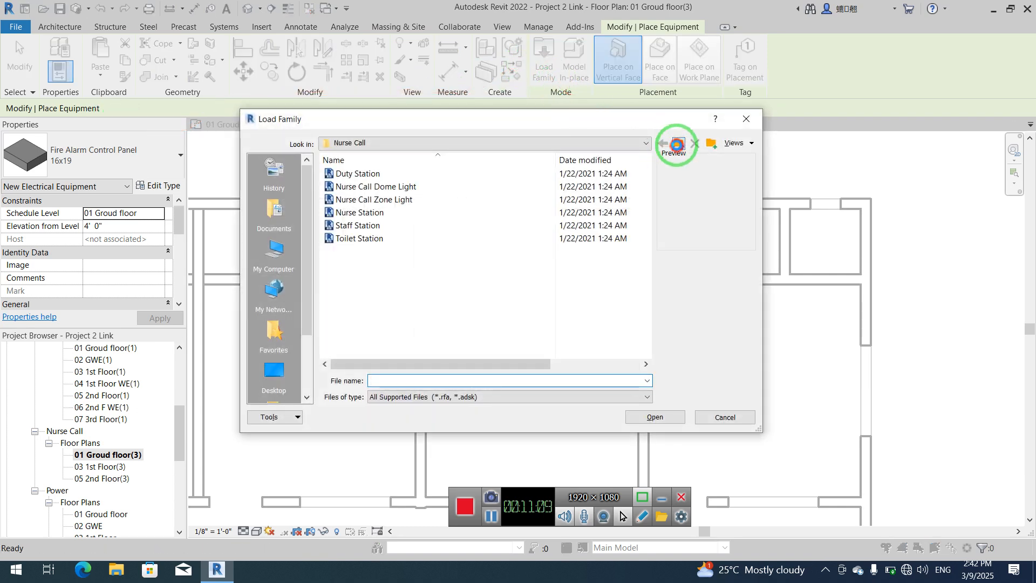
click(678, 144)
double_click(455, 204)
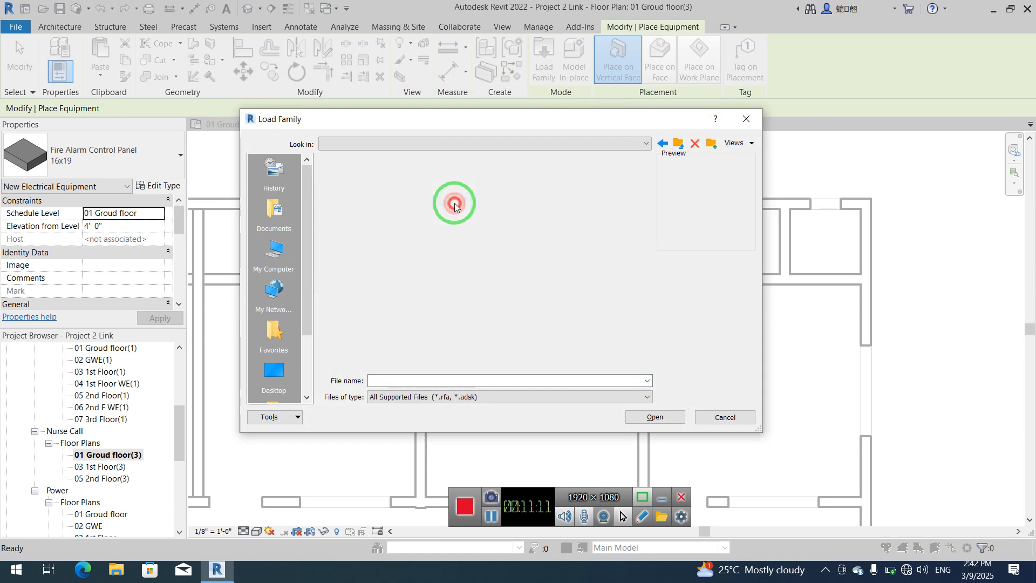
click(441, 197)
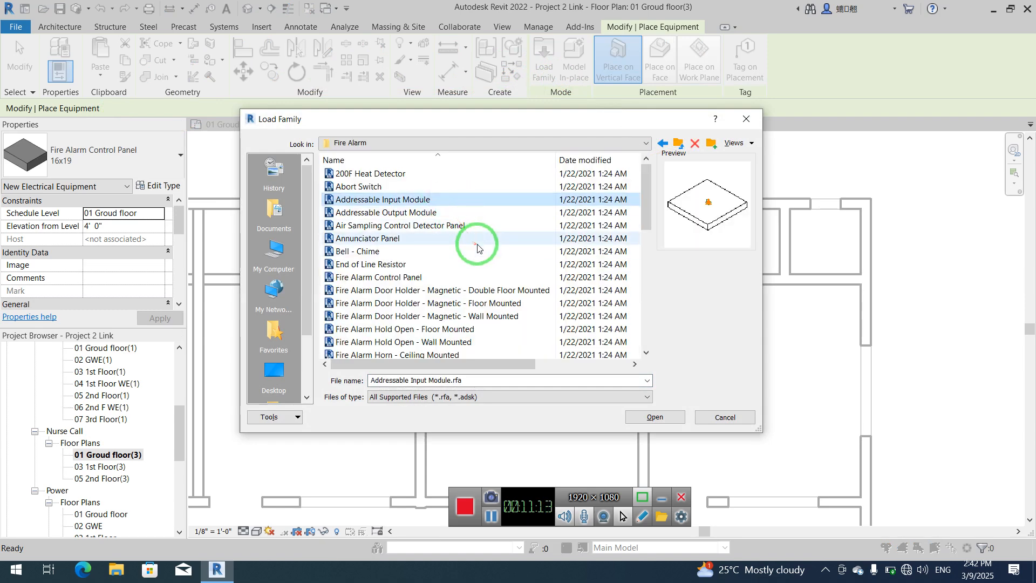
click(431, 278)
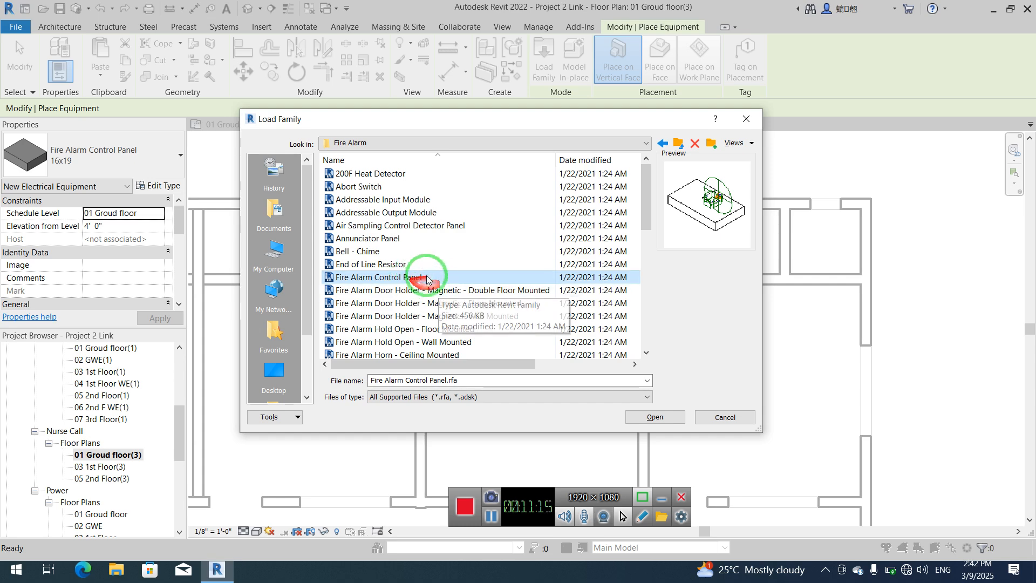
drag(475, 285, 447, 378)
drag(429, 278, 639, 422)
click(652, 417)
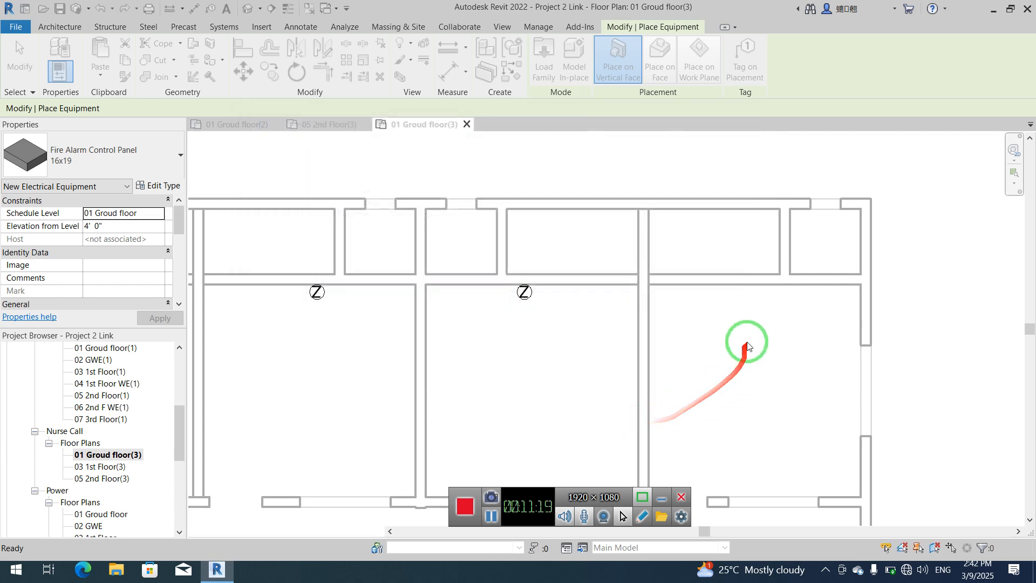
Place a 16x19 Fire Alarm Control Panel on the last room's upper wall, about 3'-0" from the small-room partition
click(740, 286)
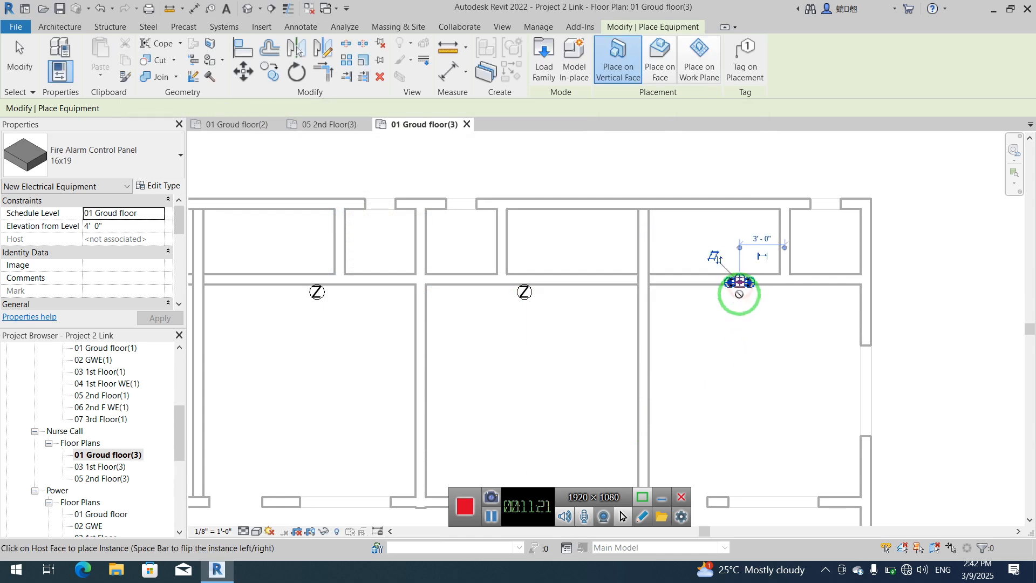
key(Escape)
key(Escape)
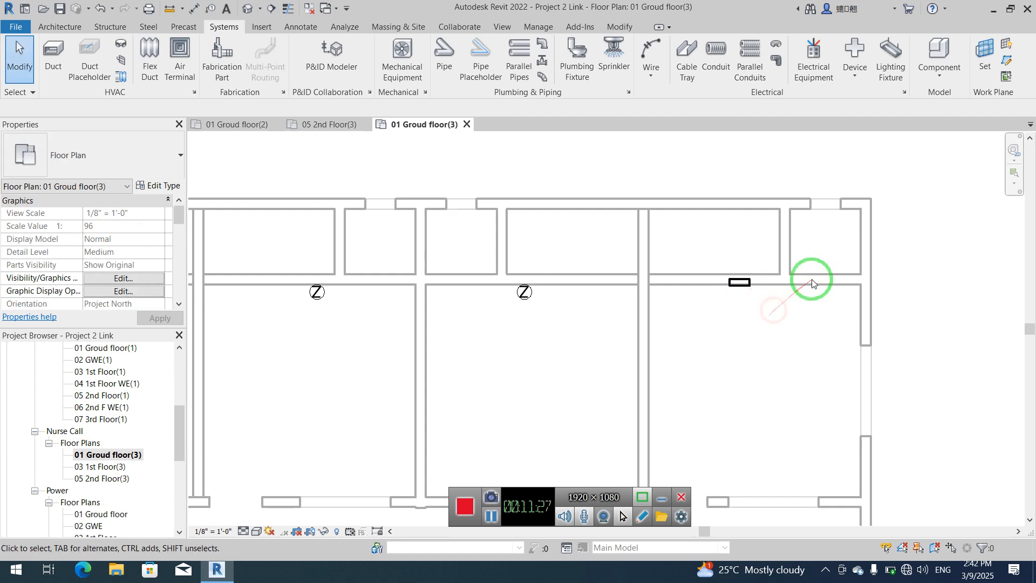
Open the placed panel's family for editing and start saving a copy to the Edited Families folder in My Revit Electrical
click(751, 283)
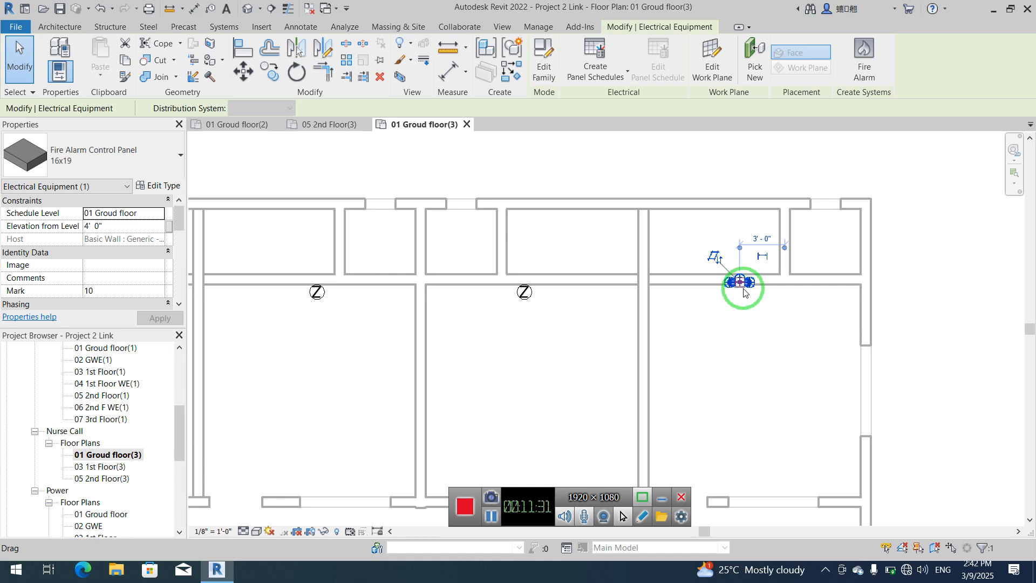
click(546, 72)
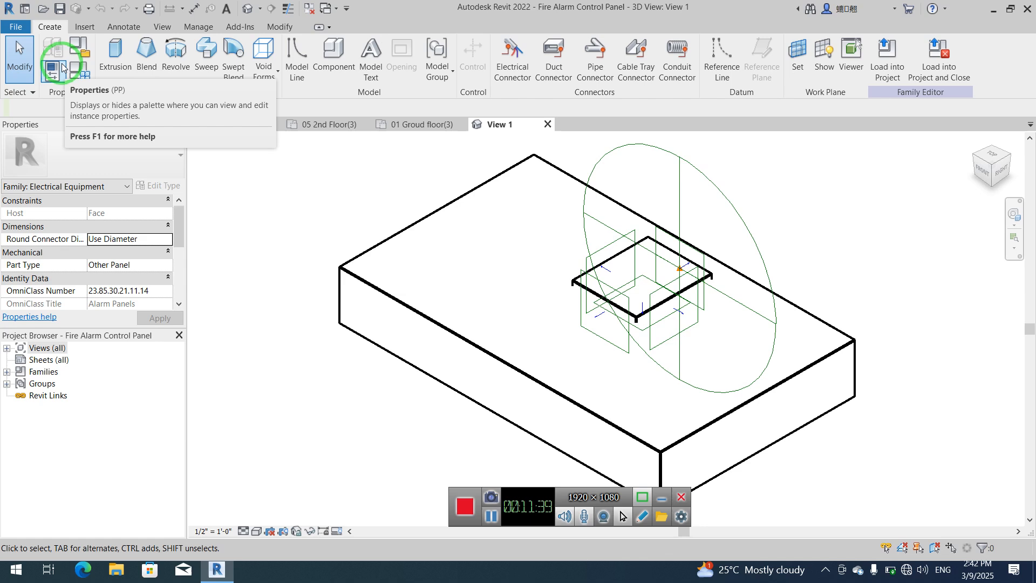
click(16, 26)
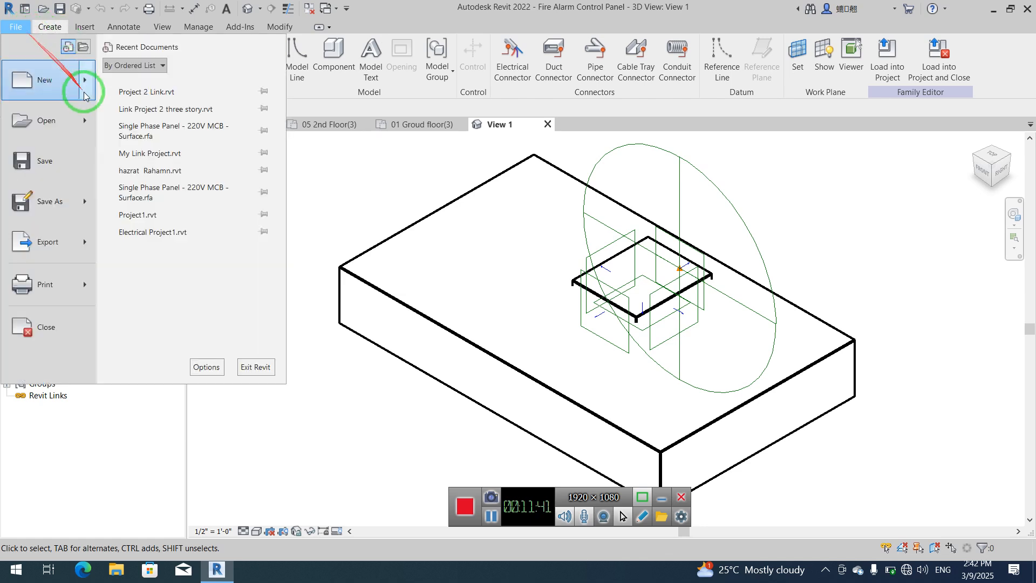
mouse_move(65, 202)
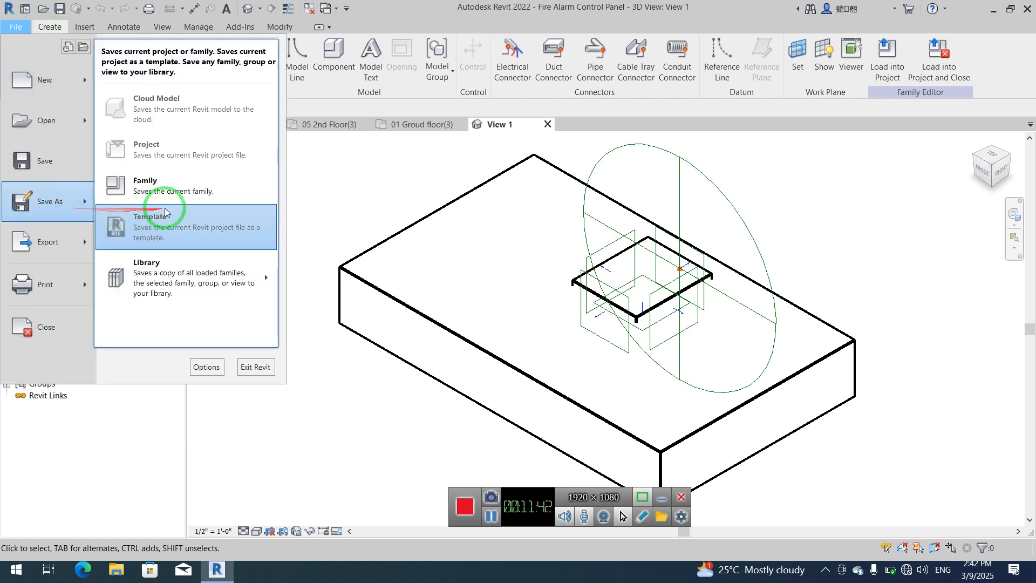
click(200, 184)
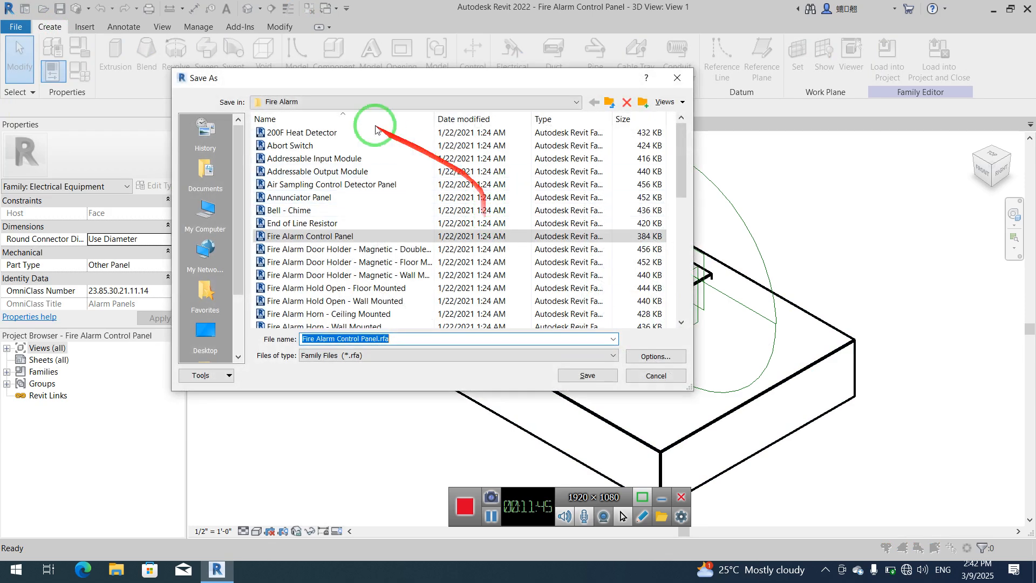
click(291, 103)
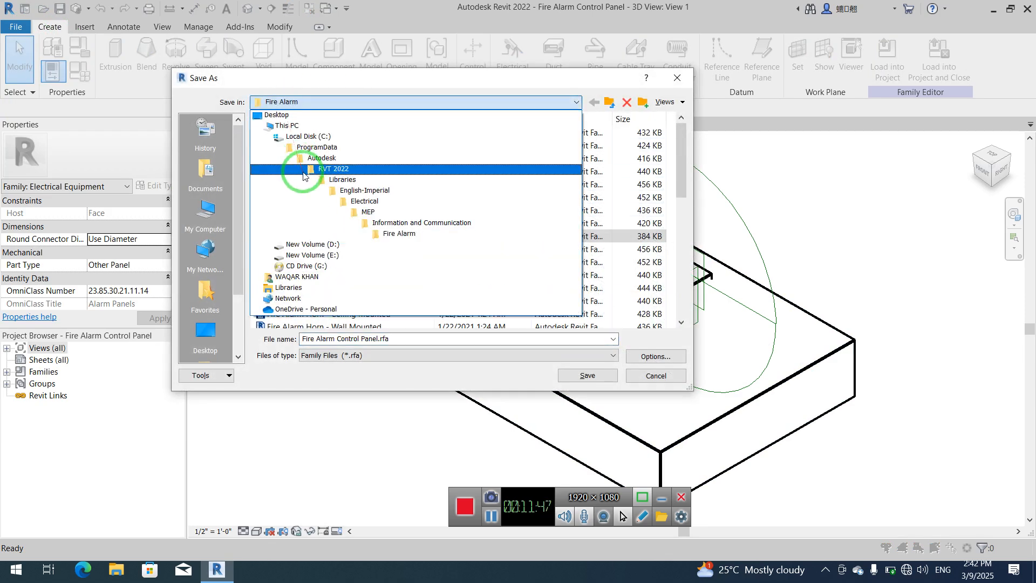
click(319, 244)
click(310, 136)
double_click(309, 136)
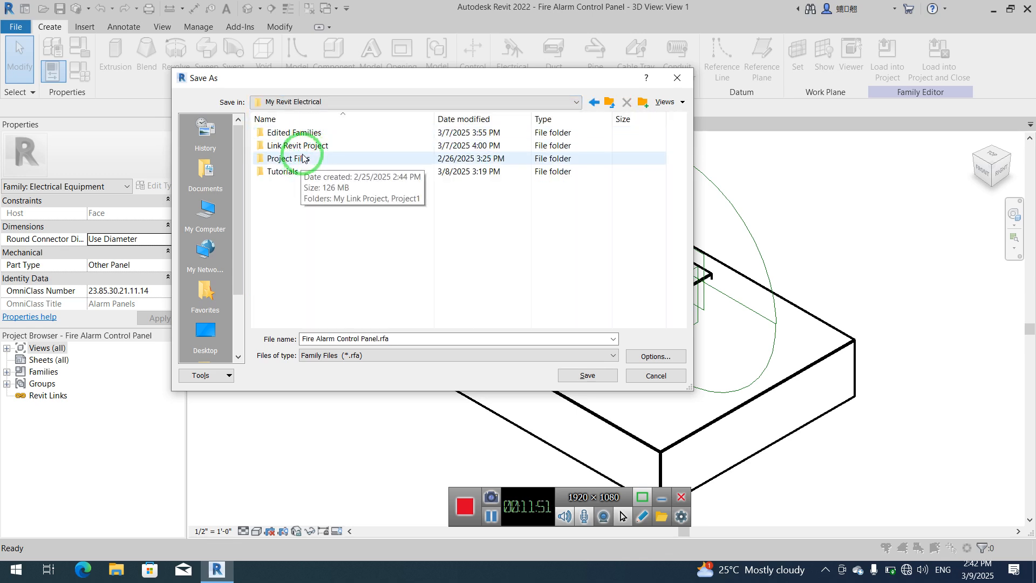
double_click(311, 132)
Save the family copy as Nurse Call Control Panel.rfa and close its view to return to the project
click(357, 339)
double_click(355, 340)
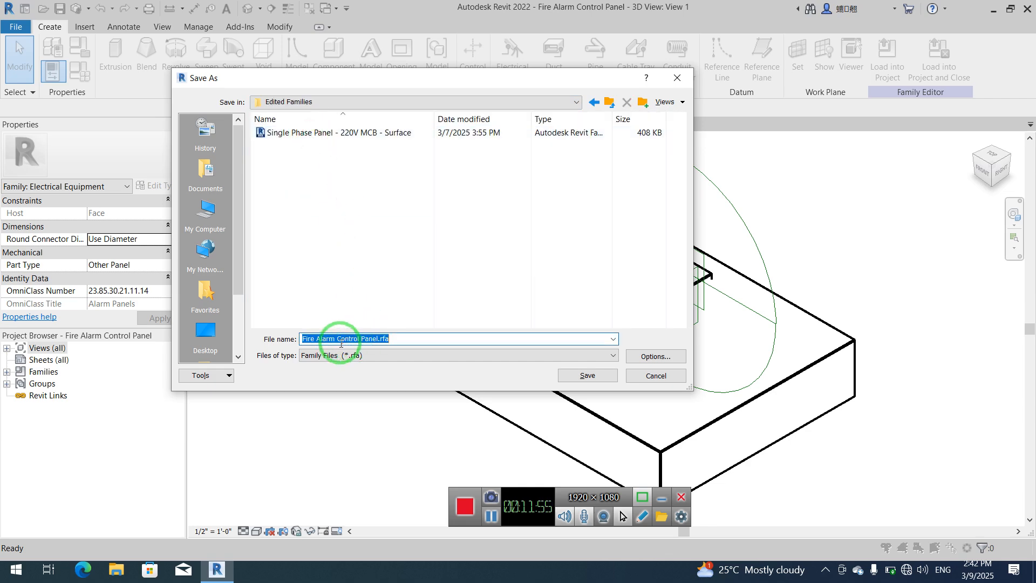
click(334, 339)
drag(331, 338, 220, 347)
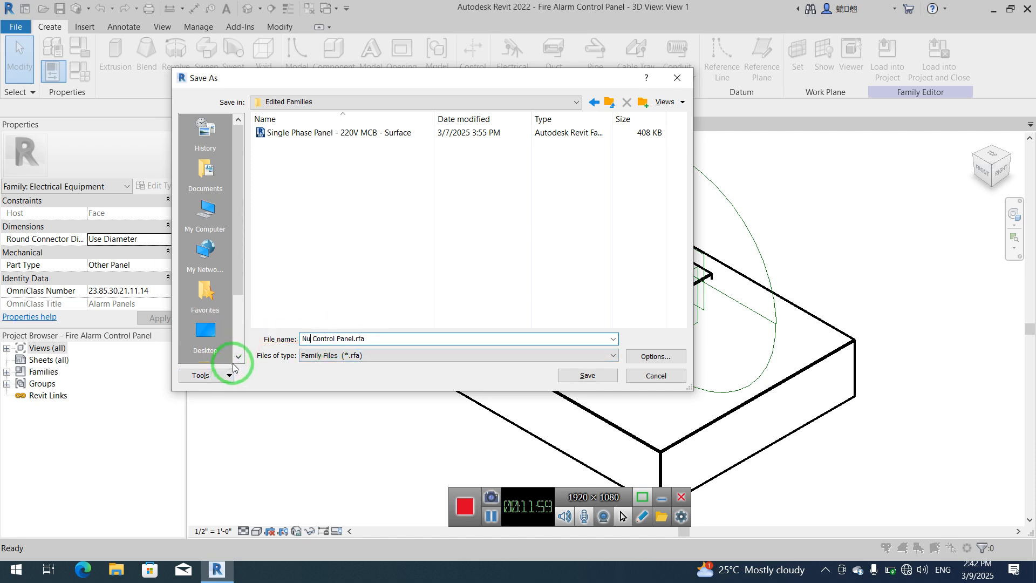
text(Nurse Call)
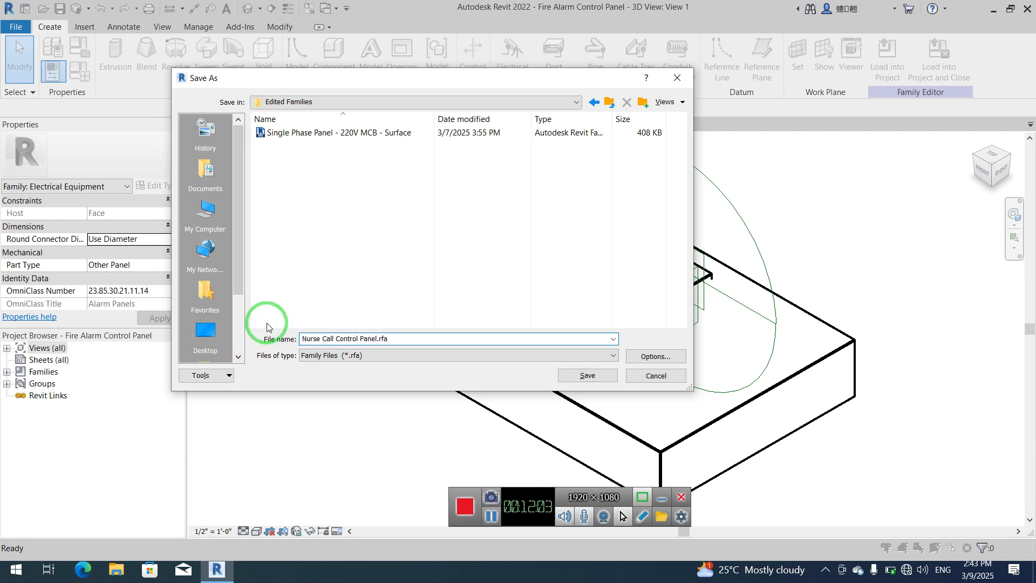
click(573, 378)
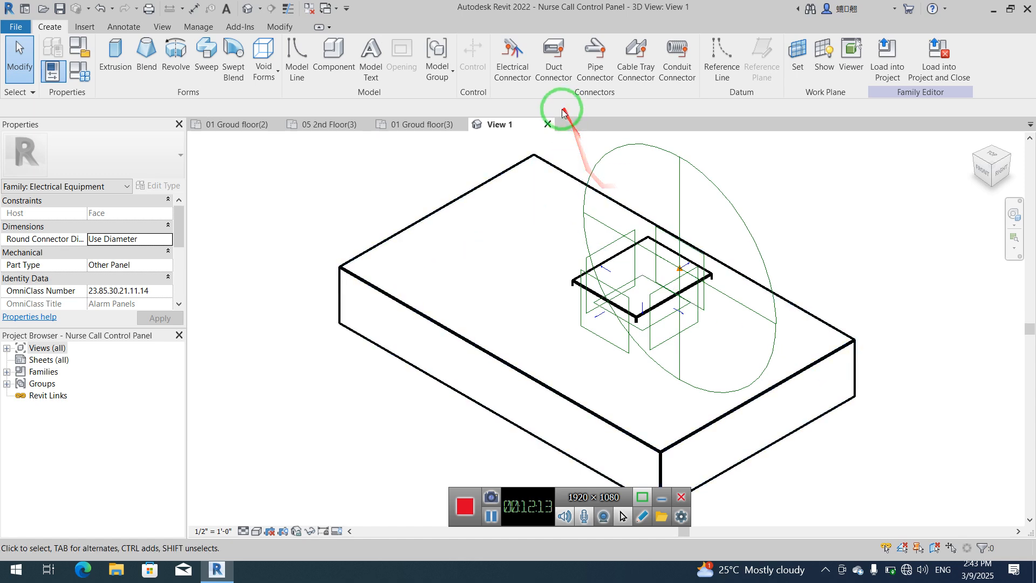
click(548, 125)
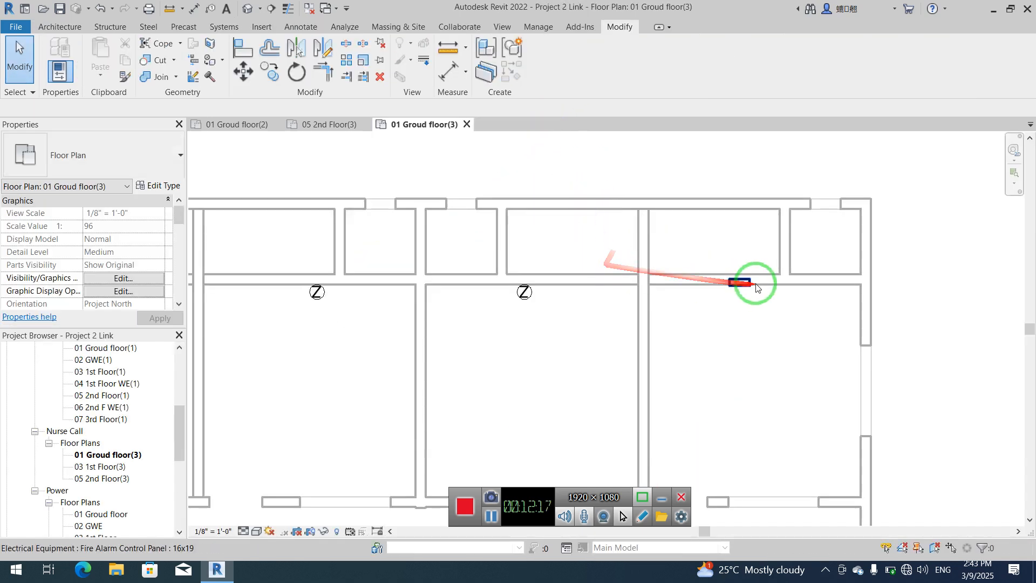
Delete the Fire Alarm Control Panel placed on the last room's upper wall
click(747, 286)
drag(746, 281, 84, 158)
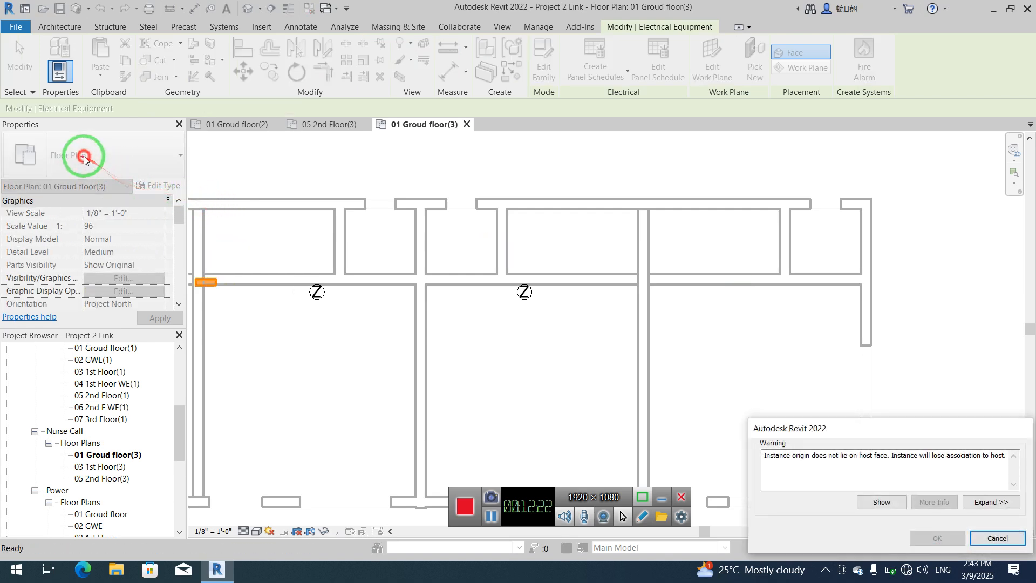
click(998, 538)
click(740, 283)
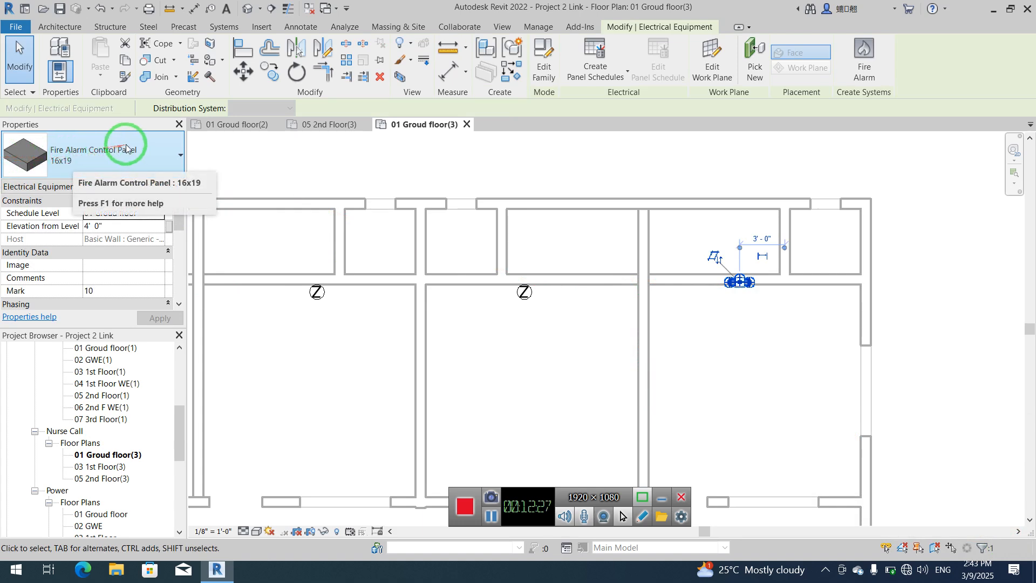
key(Delete)
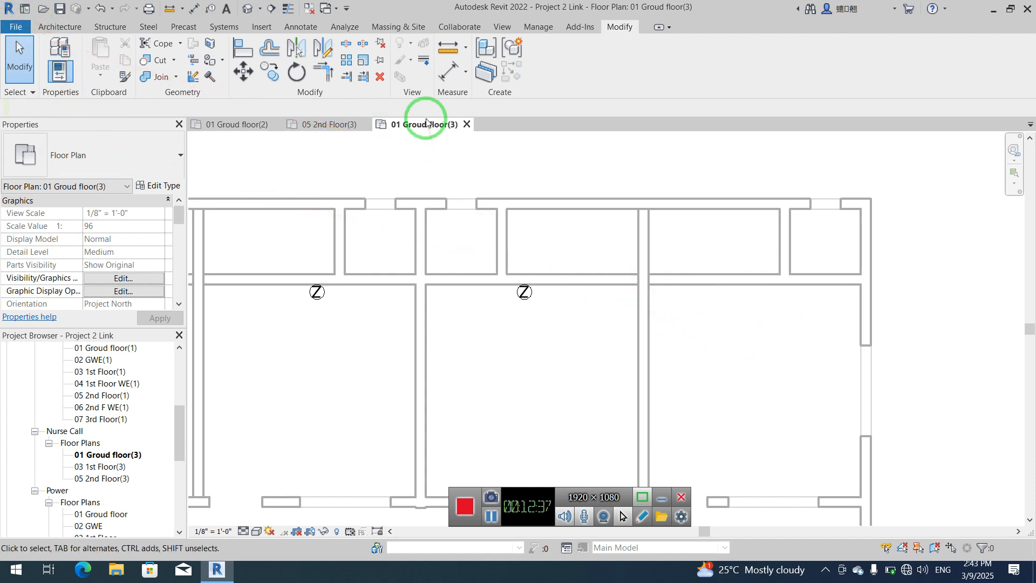
Start placing electrical equipment and load the Nurse Call Control Panel family from the Edited Families folder in My Revit Electrical
click(224, 26)
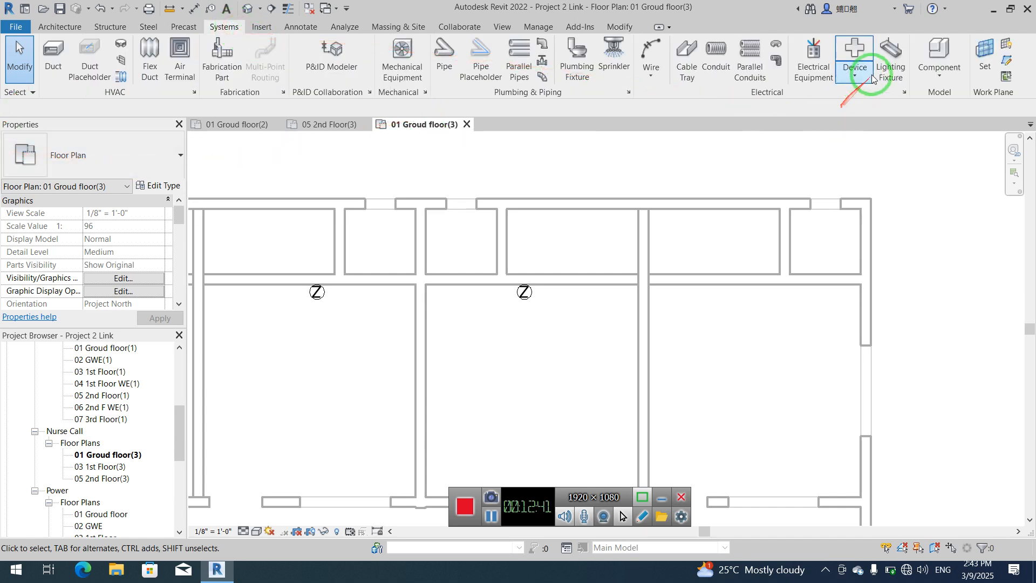
click(863, 56)
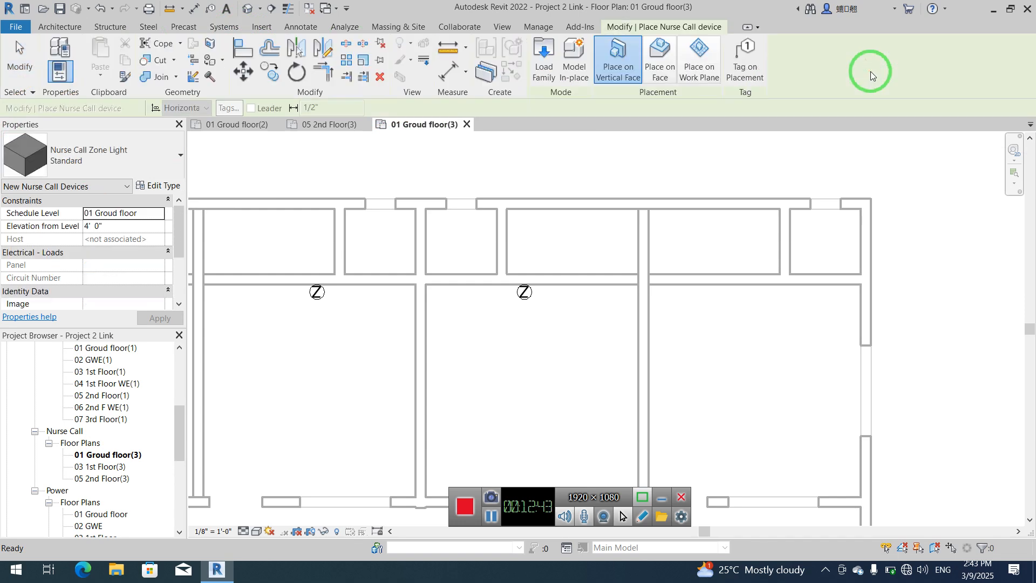
key(Escape)
click(809, 49)
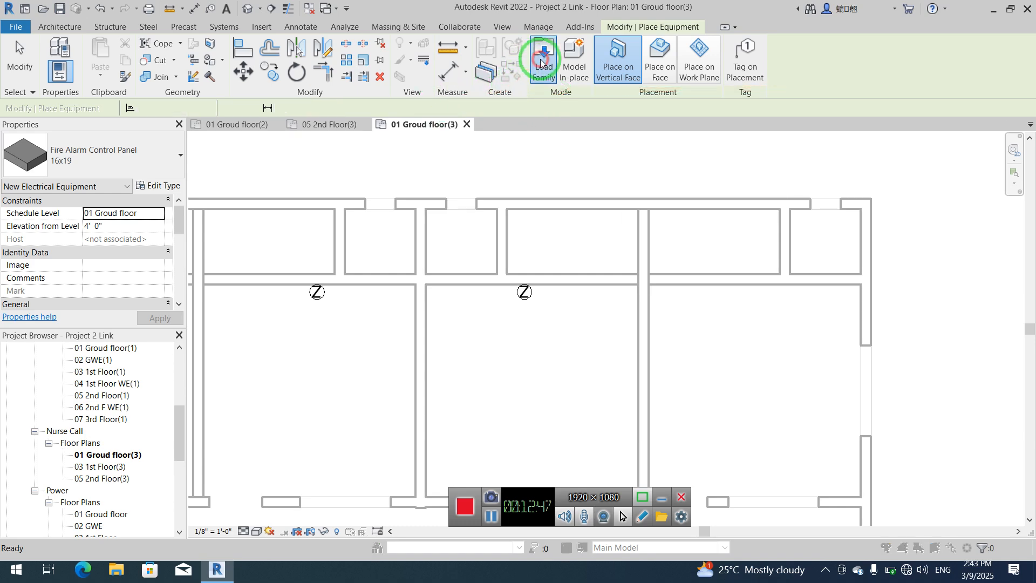
click(543, 59)
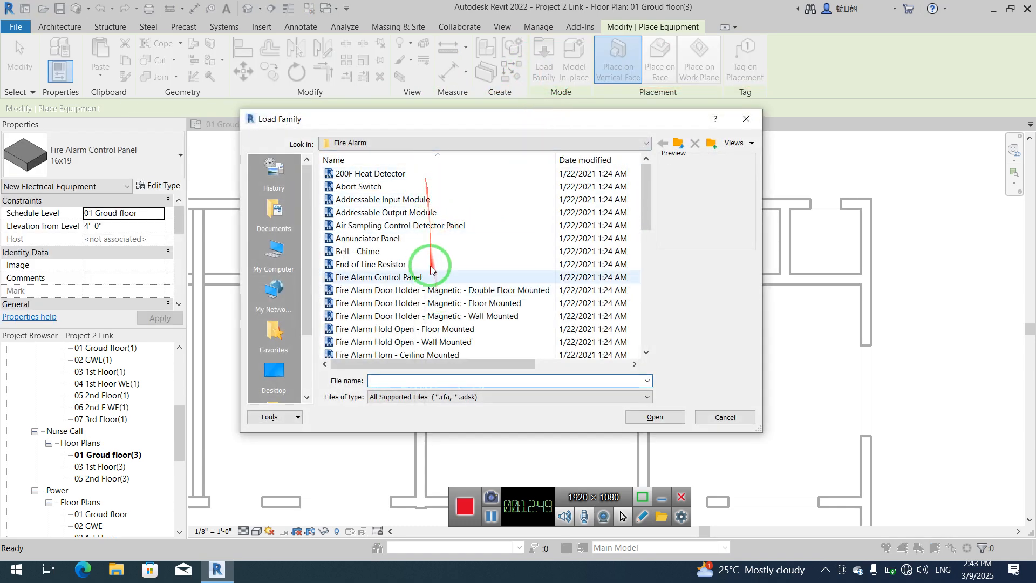
click(440, 143)
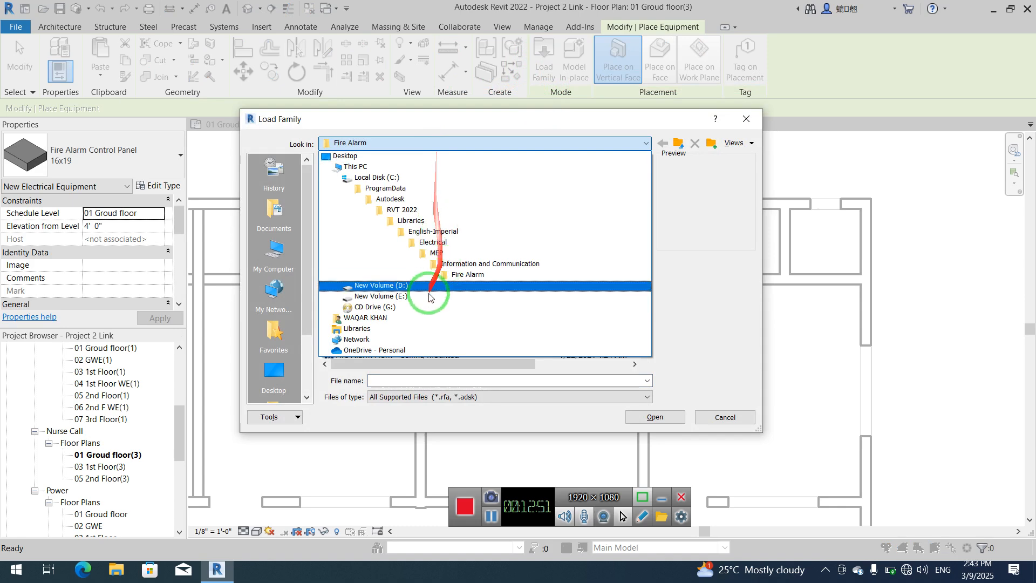
click(405, 295)
double_click(394, 173)
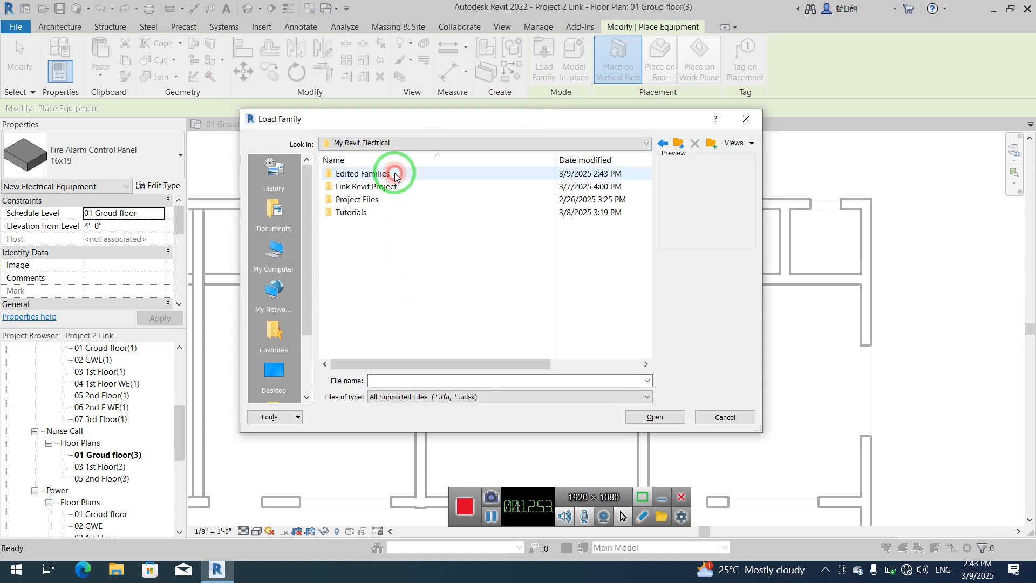
double_click(394, 175)
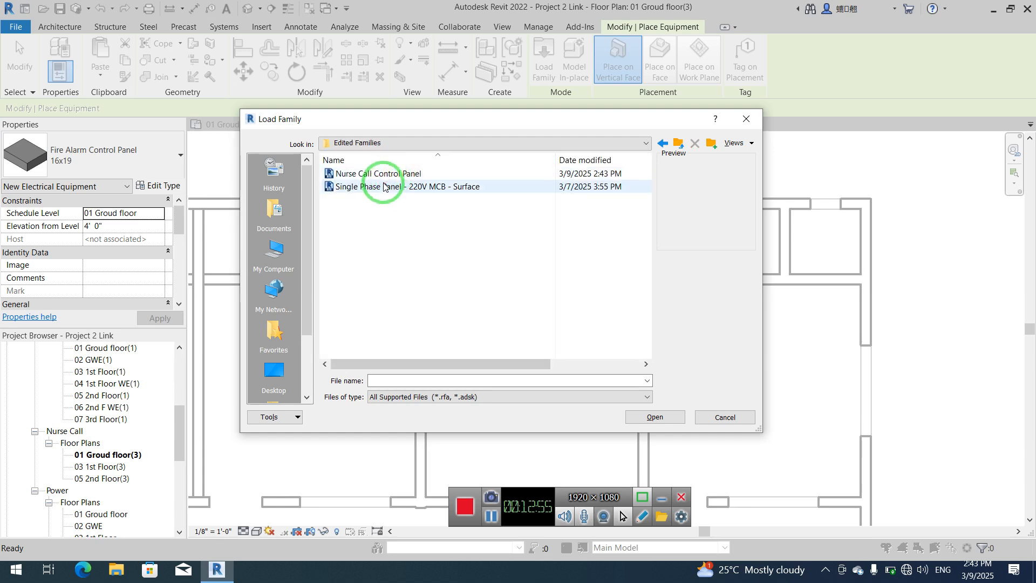
click(381, 174)
click(655, 415)
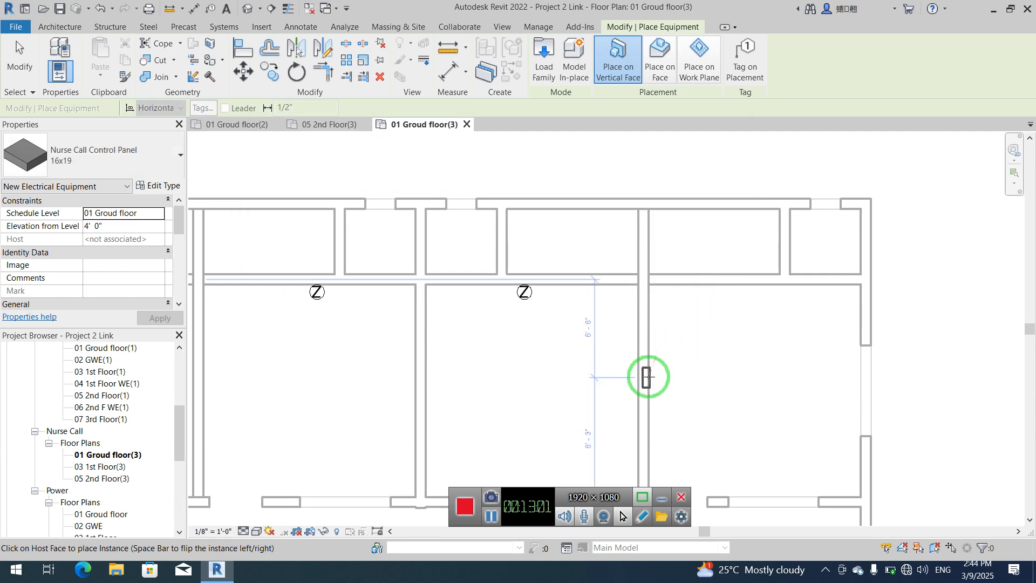
Place a 16x19 Nurse Call Control Panel on the last room's dividing wall, about 6'-6" below its upper wall
click(649, 377)
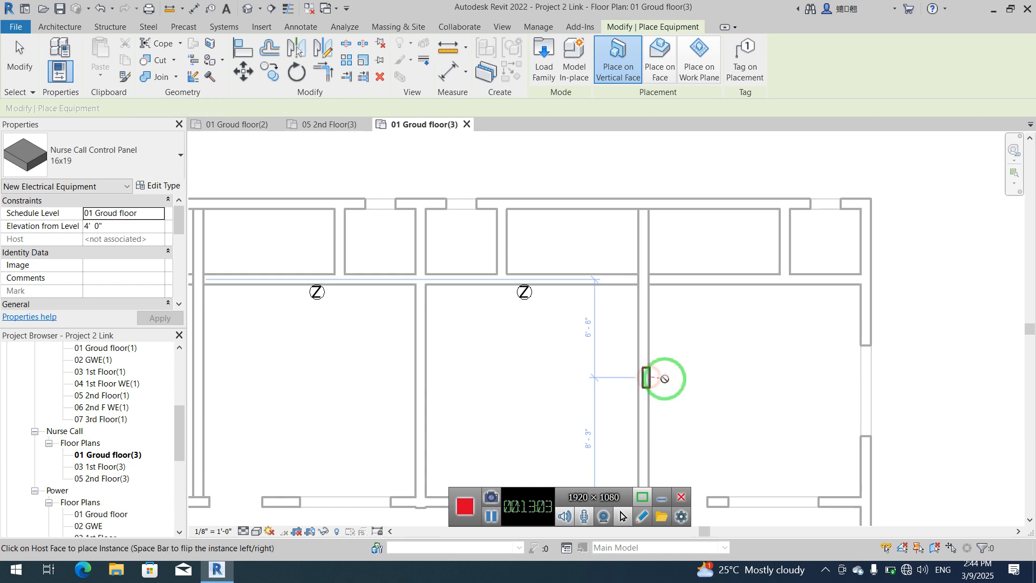
key(Escape)
key(Escape)
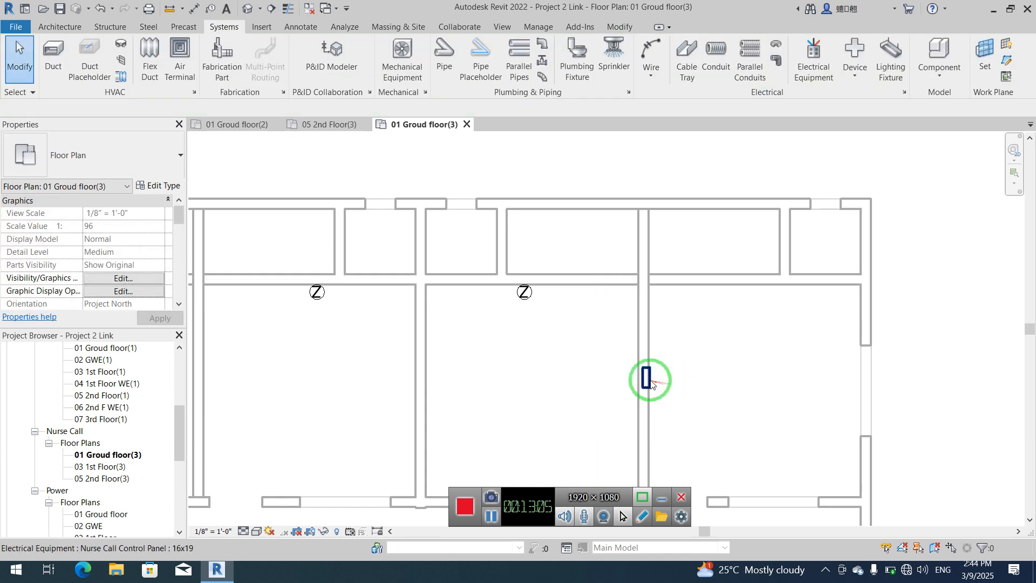
Open the placed Nurse Call Control Panel's family for editing
scroll(653, 377, up, 3)
click(646, 376)
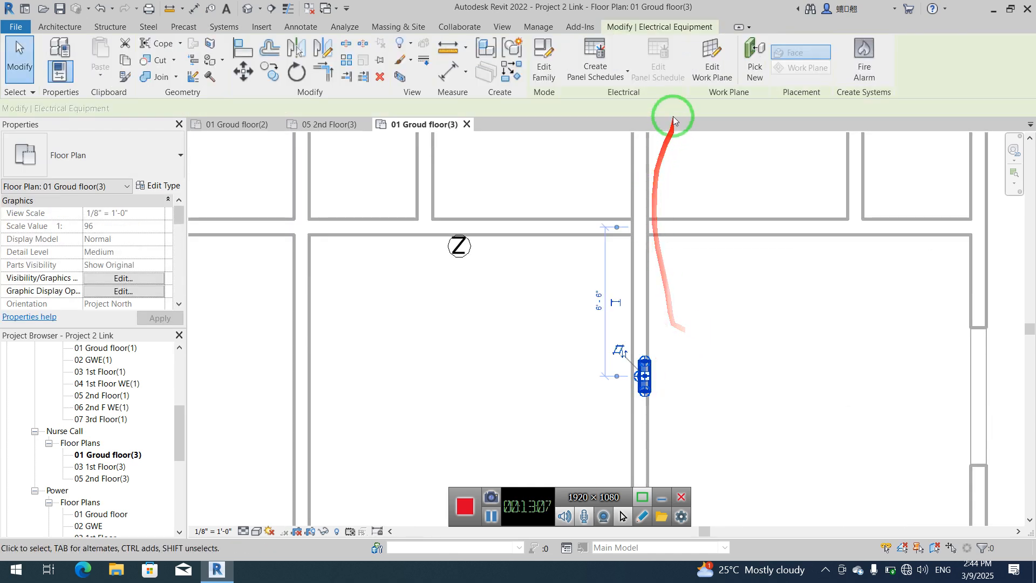
click(553, 76)
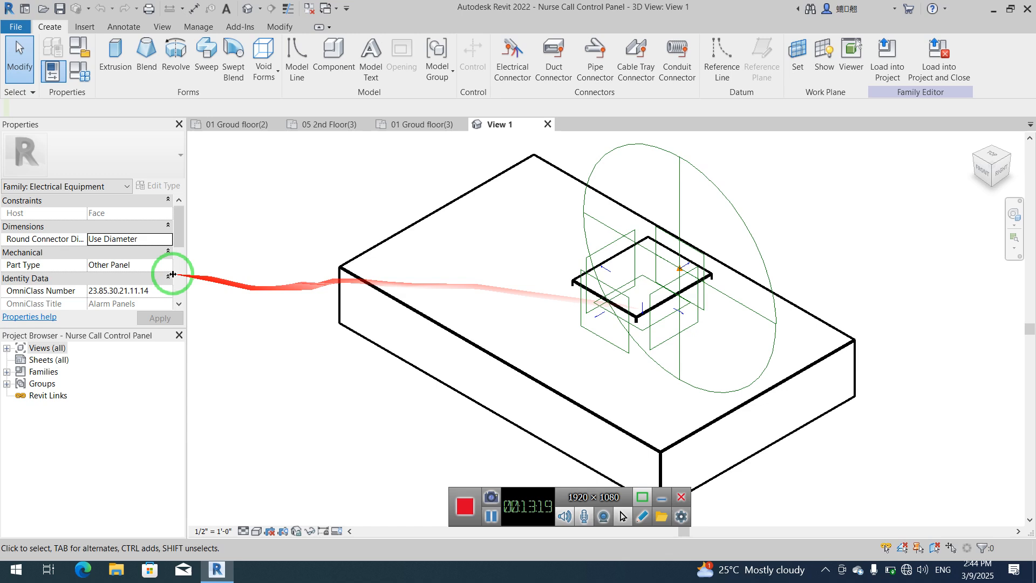
Set the panel's Fire Alarm connector to the Nurse Call system type and load the family into the project, overwriting the existing version
click(669, 150)
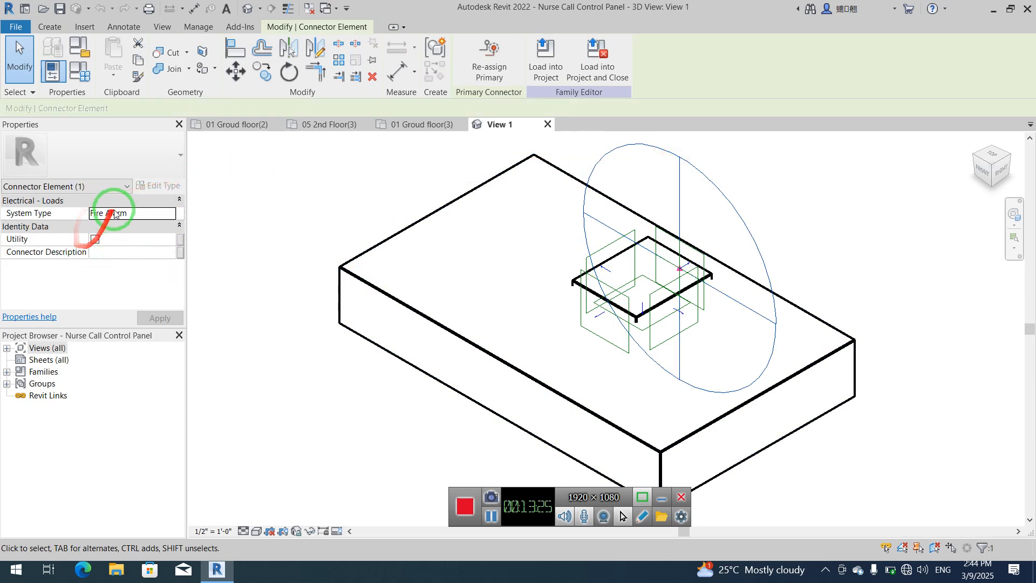
click(169, 214)
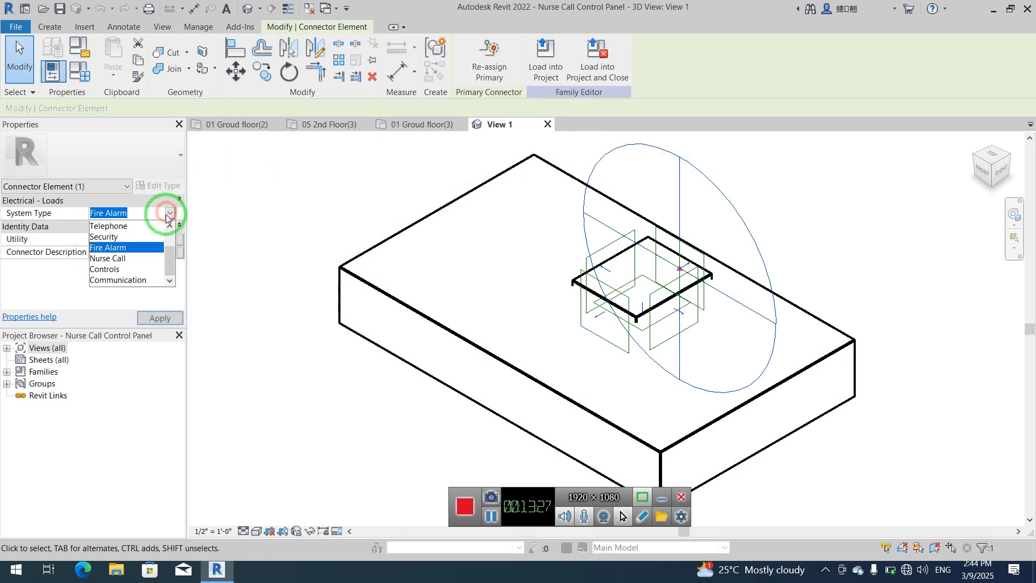
click(108, 259)
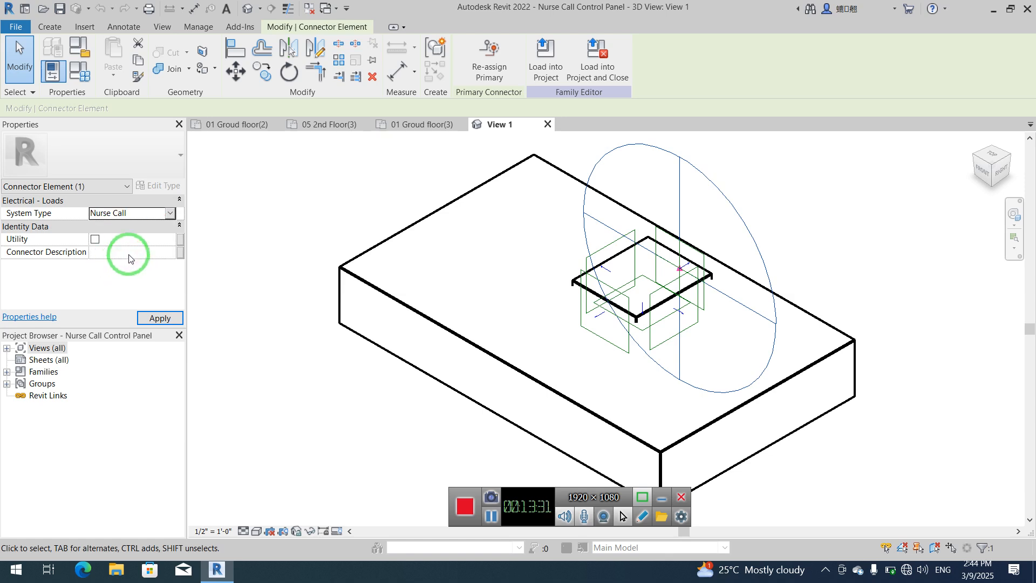
click(156, 317)
click(547, 90)
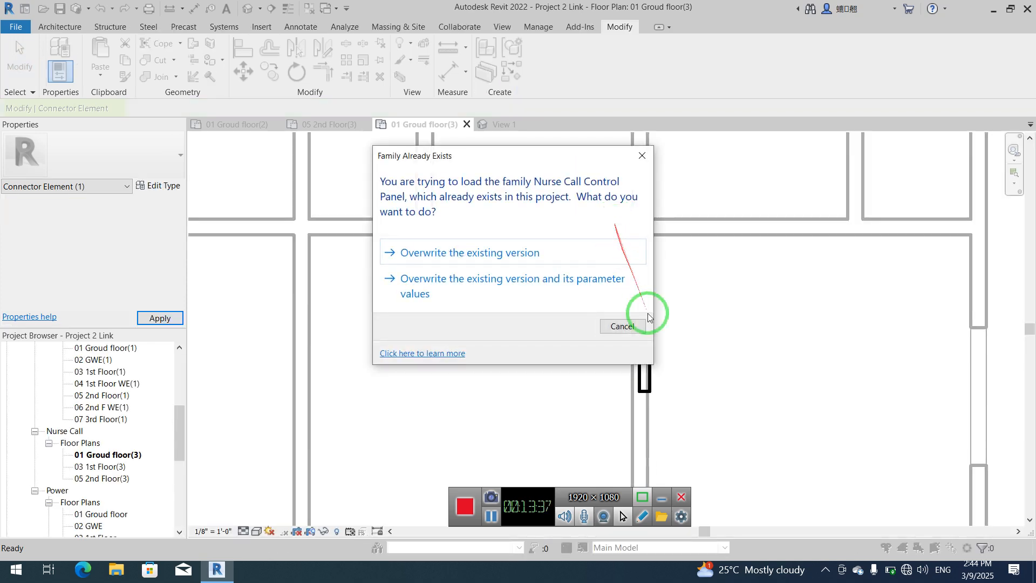
click(543, 253)
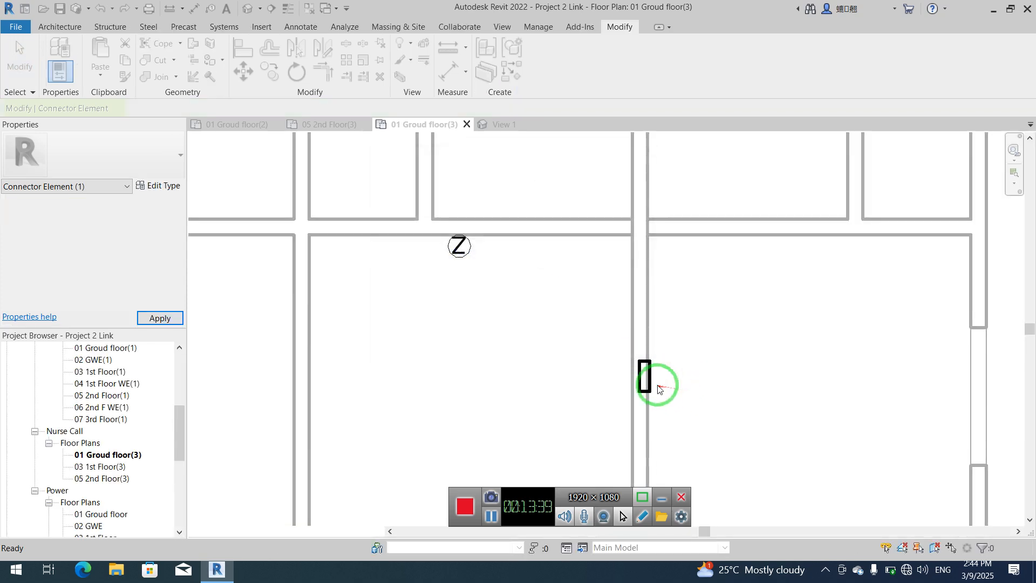
Set the placed control panel's Panel Name to "Nurse Call PL!"
click(650, 380)
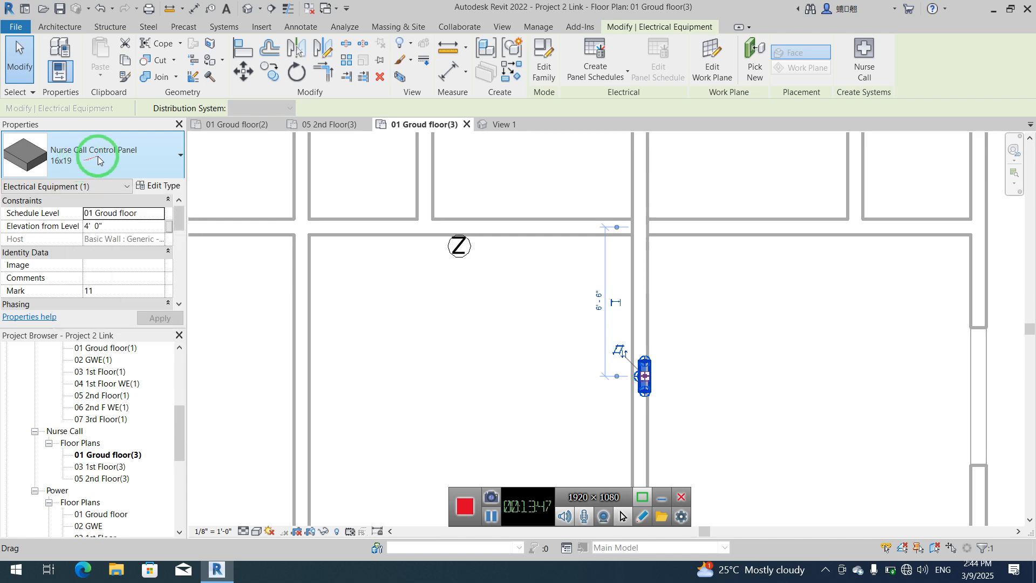
scroll(143, 267, down, 3)
click(82, 277)
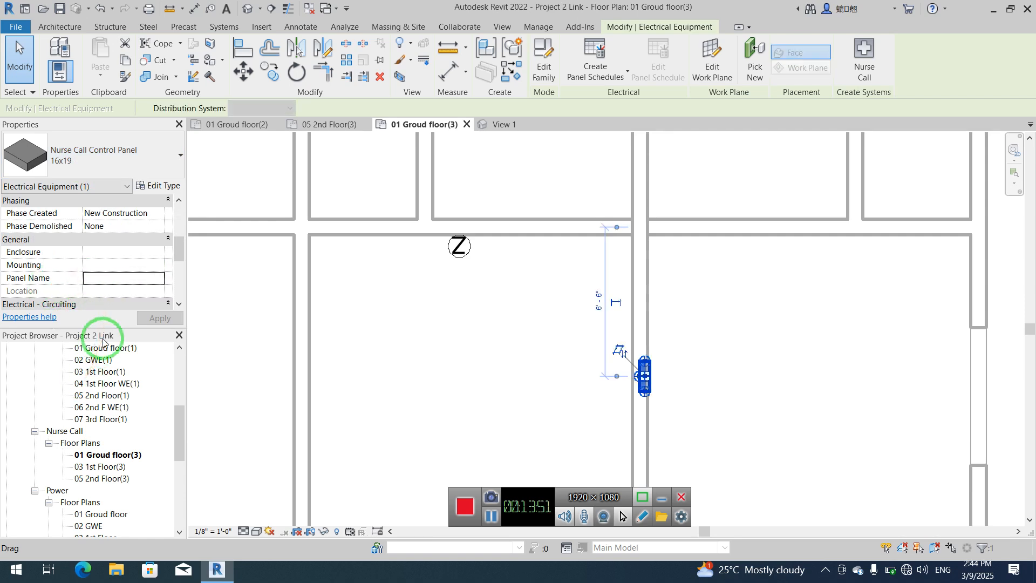
key(u)
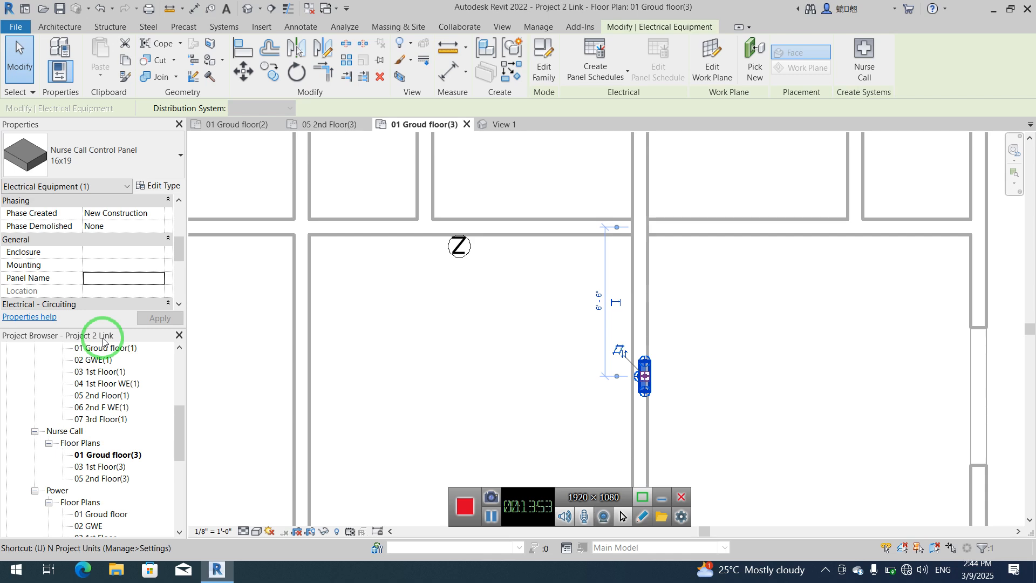
click(126, 277)
text(Nurse)
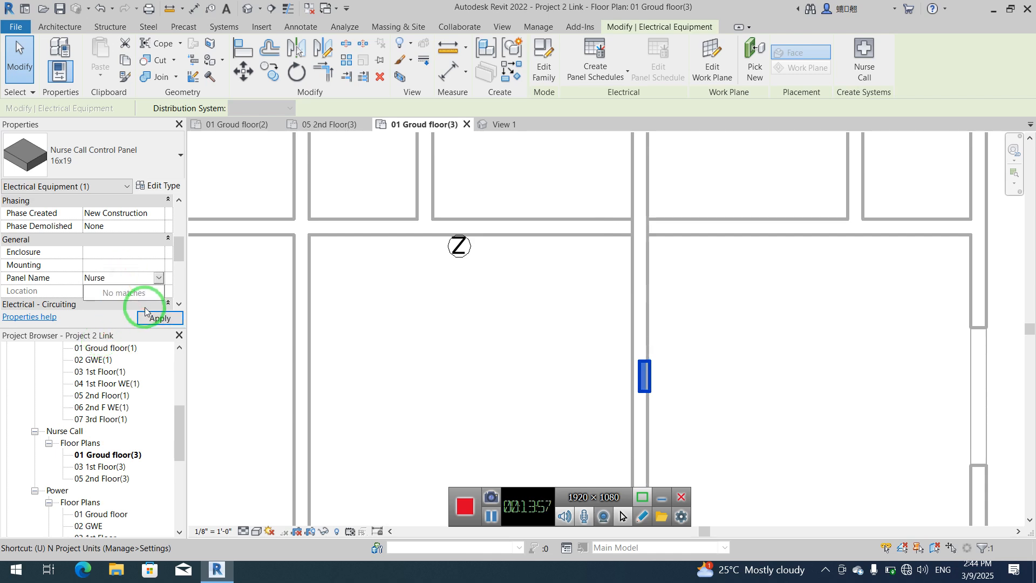
text( Call PL!)
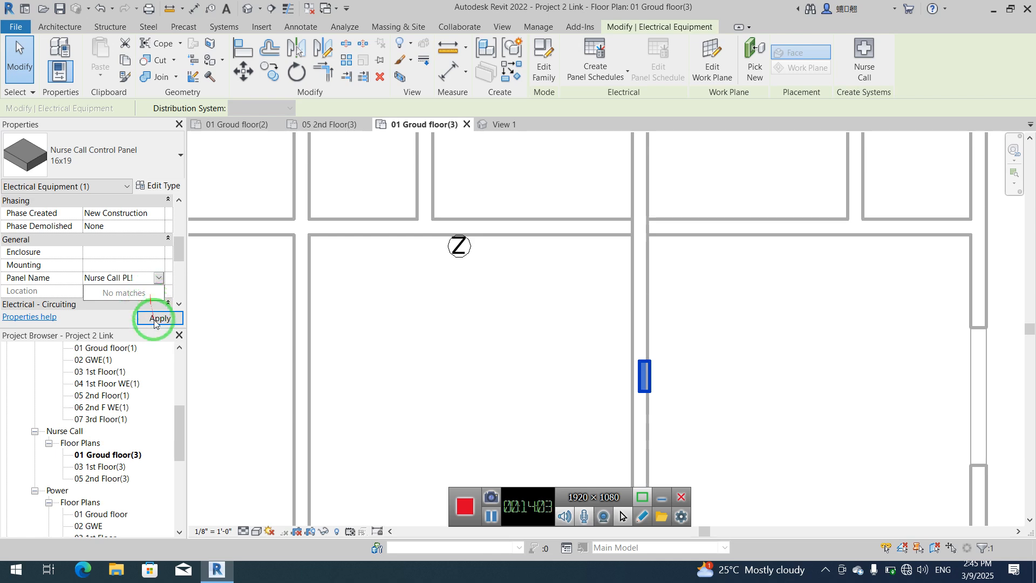
click(158, 326)
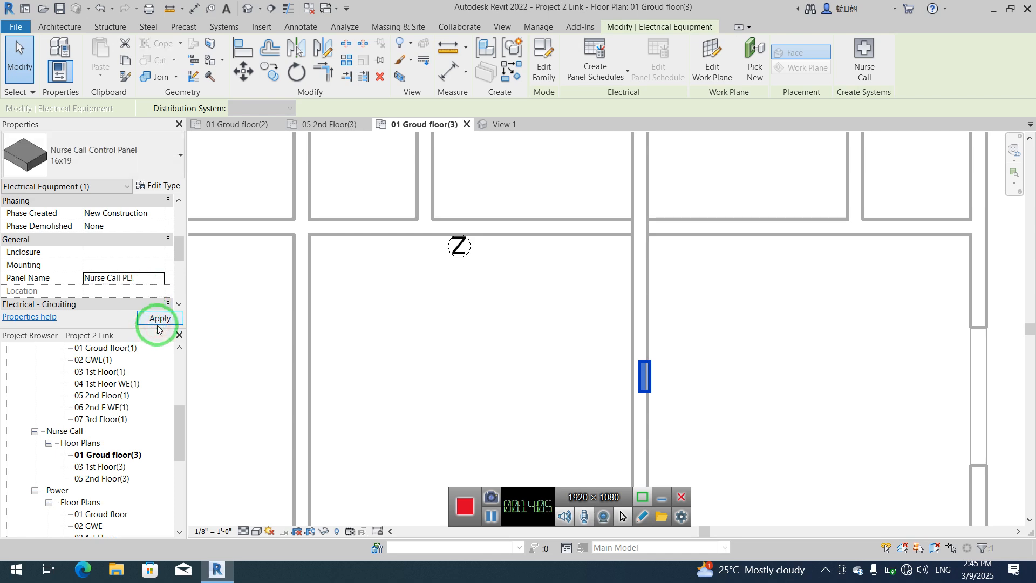
click(456, 403)
Select all zone lights along the upper row of rooms, filtered to Nurse Call Devices, and create a Nurse Call circuit from them
scroll(459, 403, down, 2)
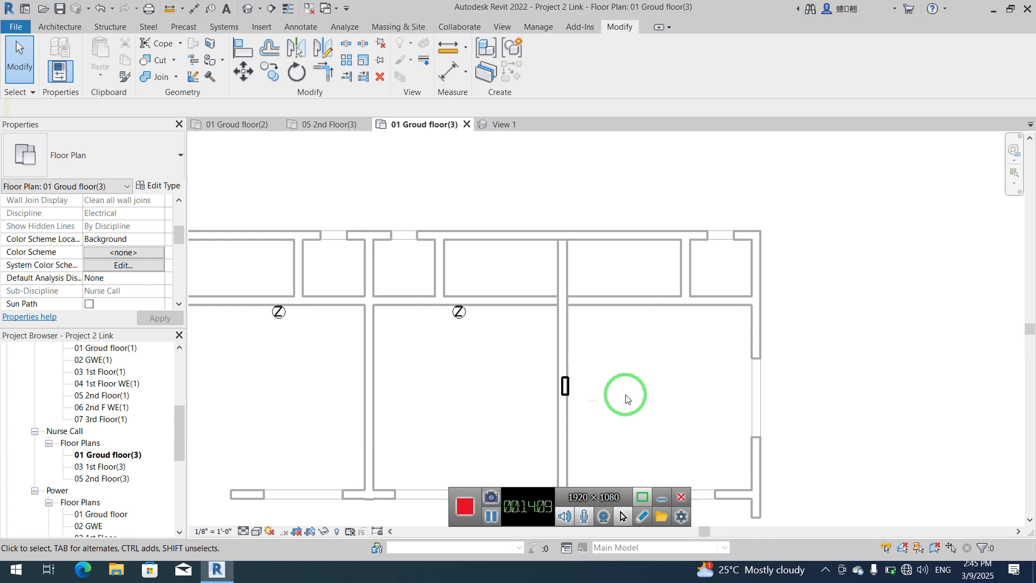
middle_drag(578, 346, 764, 328)
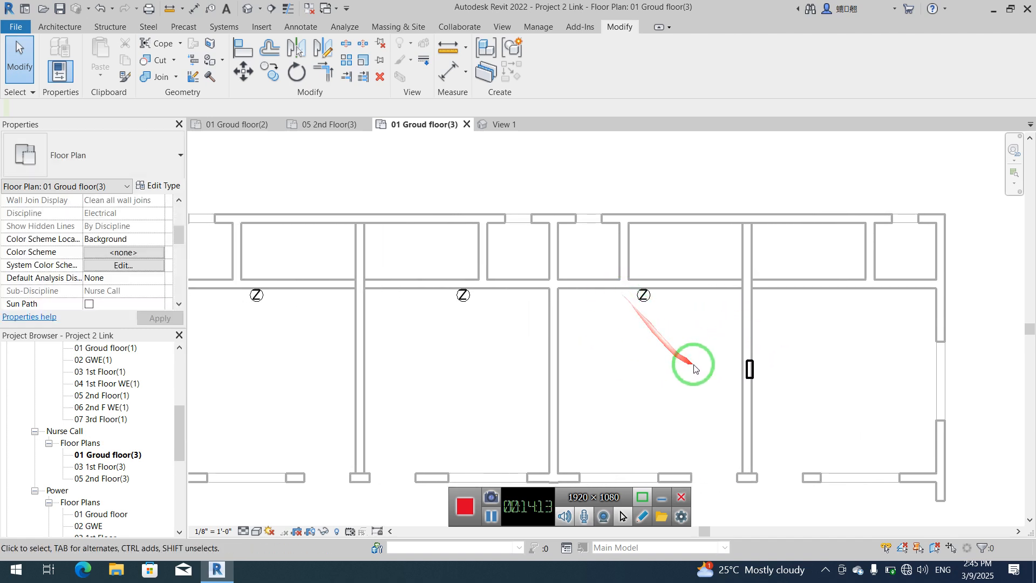
scroll(601, 370, down, 1)
middle_drag(601, 370, 770, 327)
scroll(726, 345, down, 2)
scroll(767, 330, down, 1)
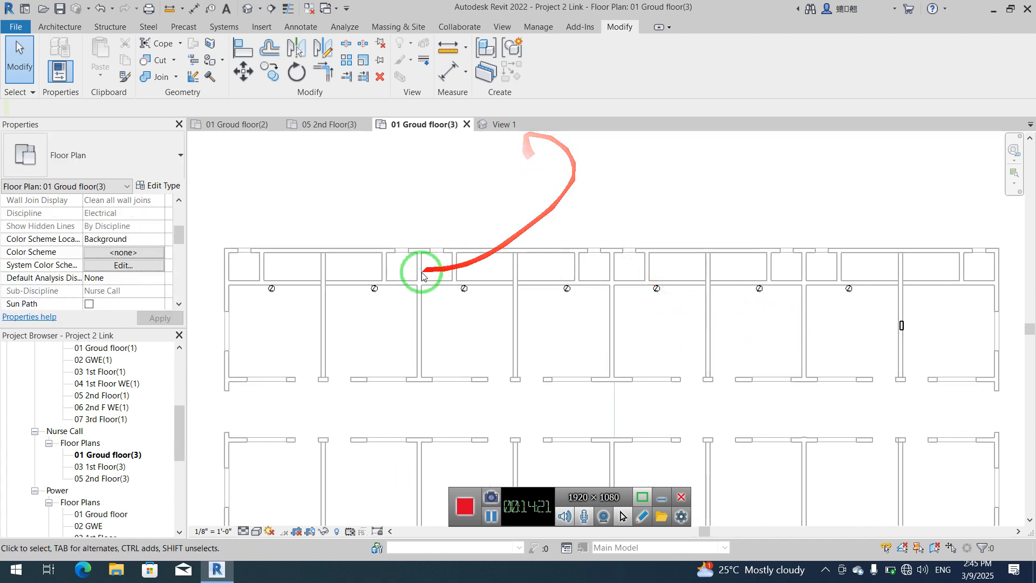
click(270, 295)
drag(210, 260, 879, 297)
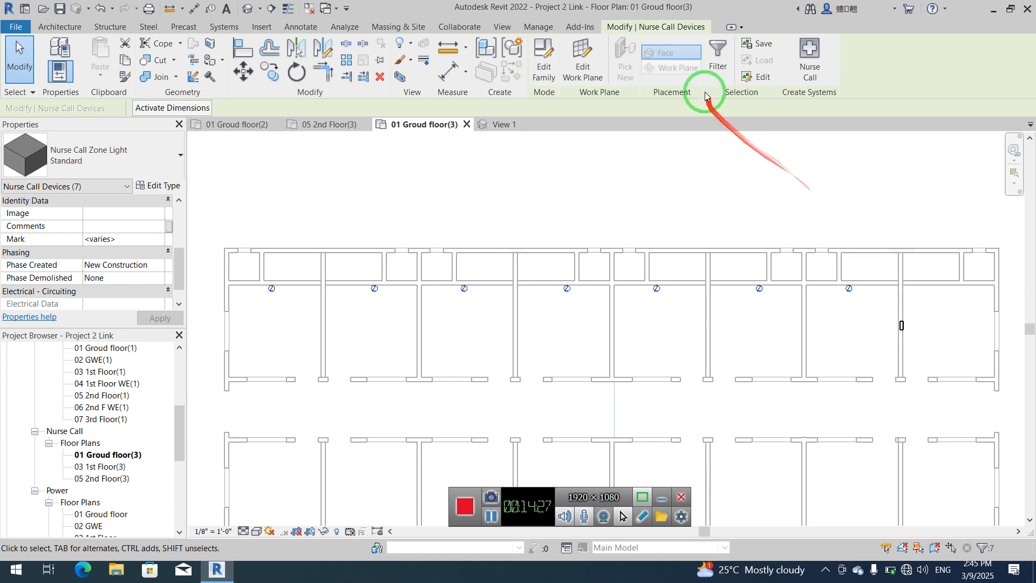
click(718, 58)
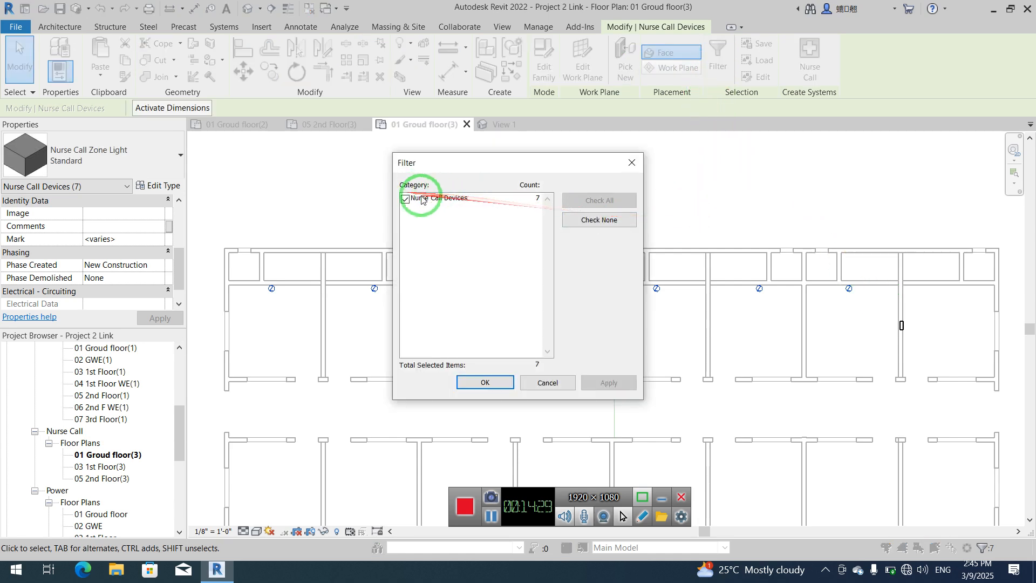
click(485, 382)
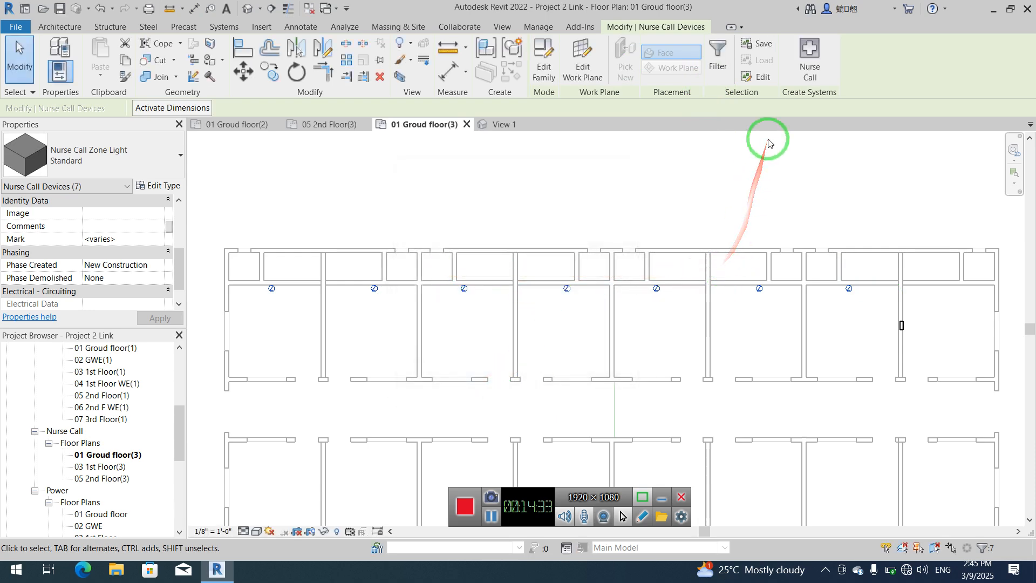
click(811, 49)
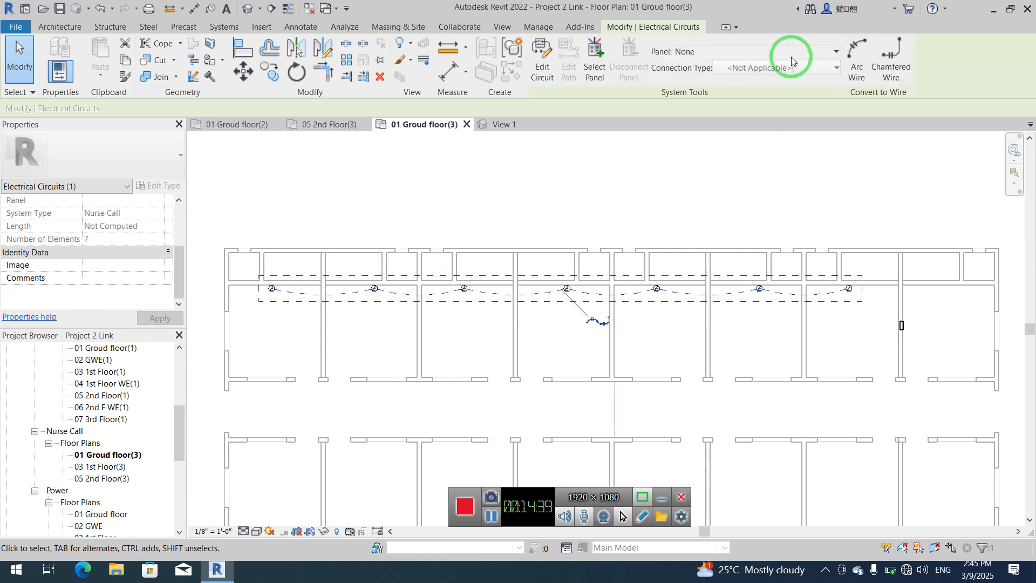
Assign the zone light circuit to panel Nurse Call PL! and convert it to arc wires
click(794, 51)
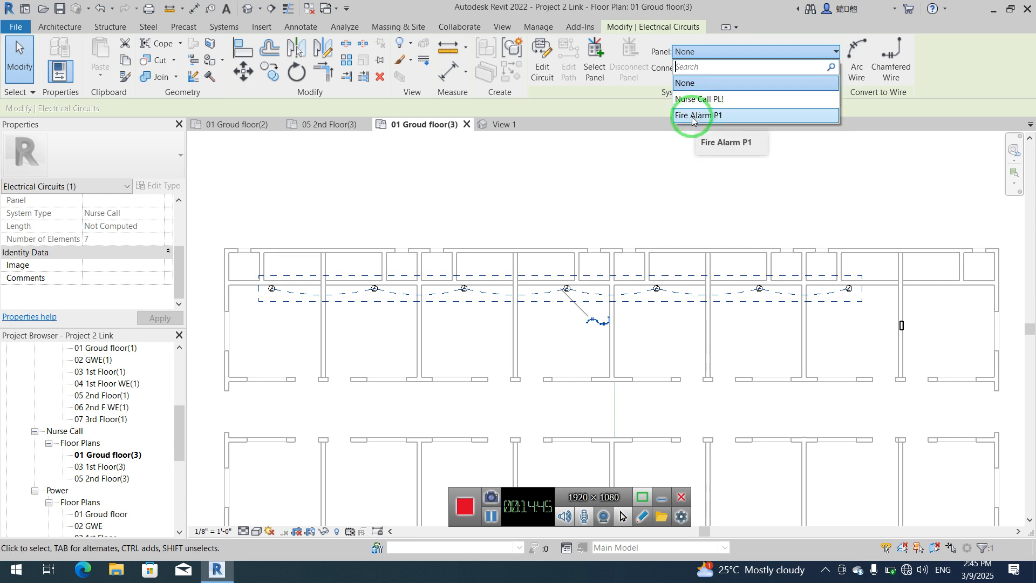
click(699, 99)
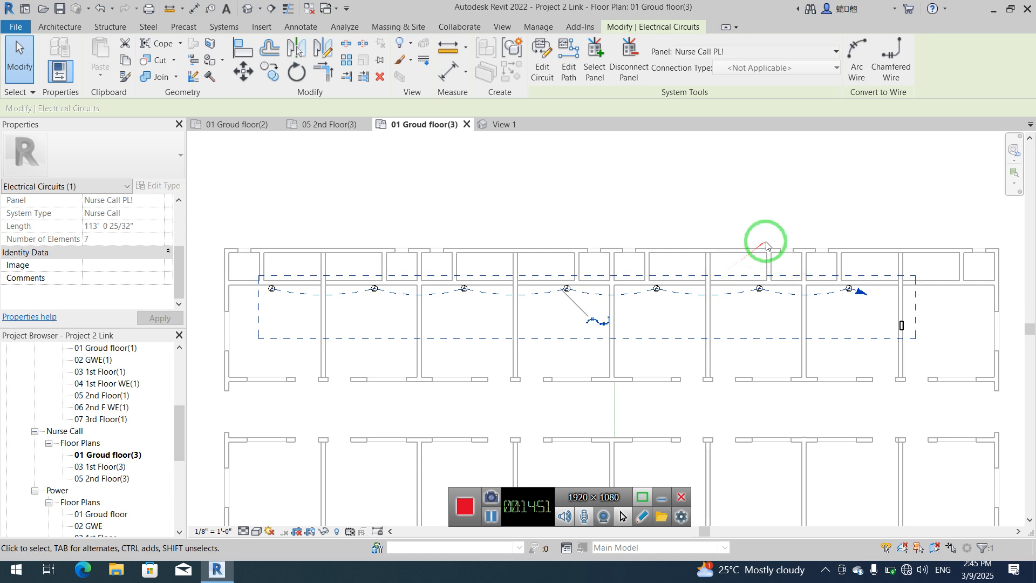
click(856, 57)
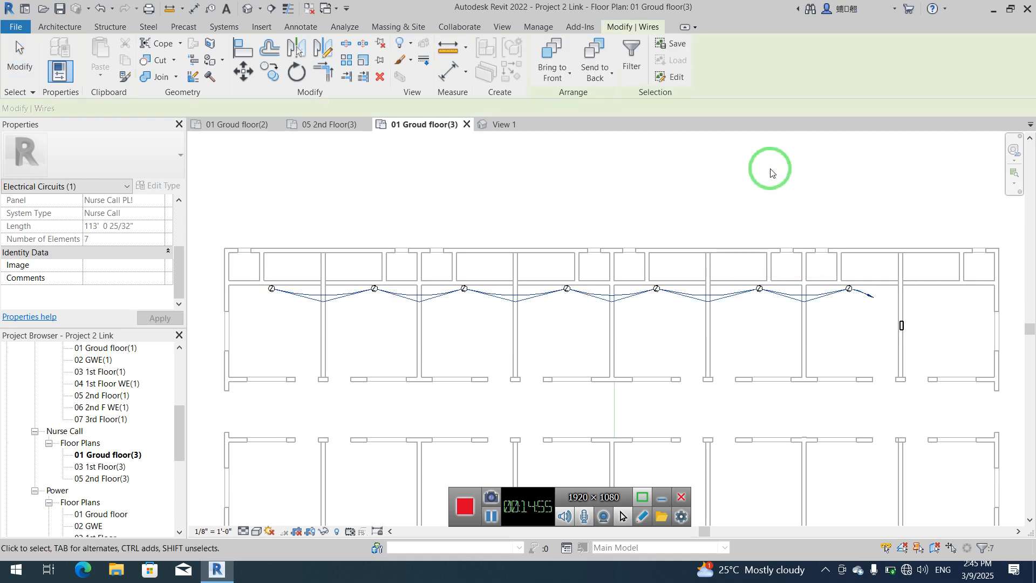
click(737, 178)
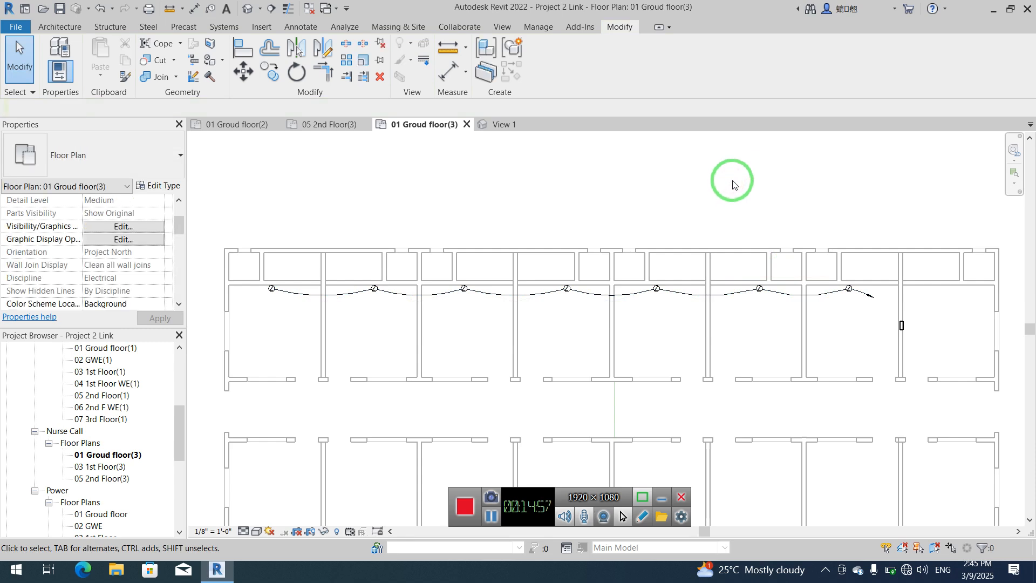
middle_drag(740, 189, 733, 169)
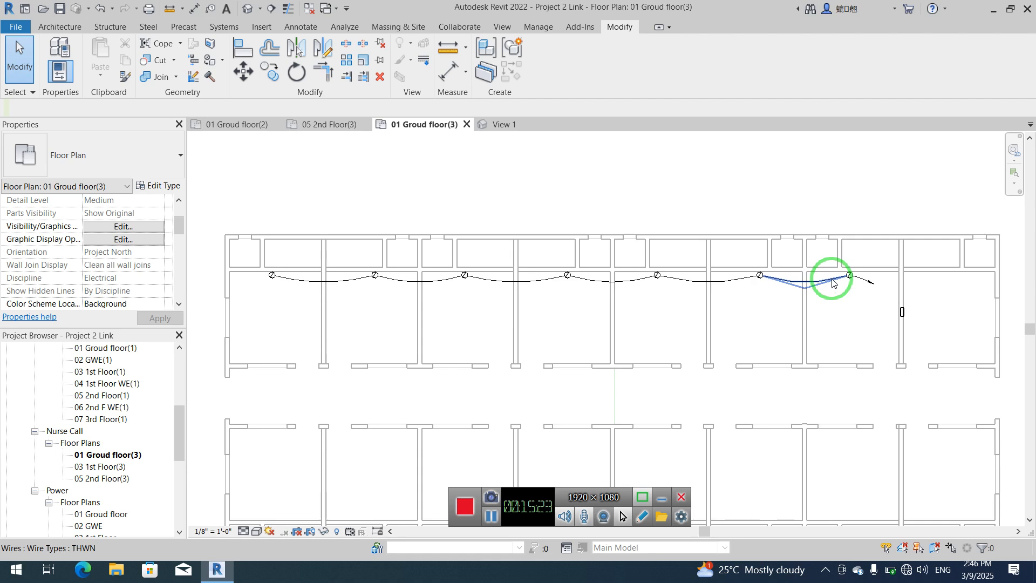
click(493, 518)
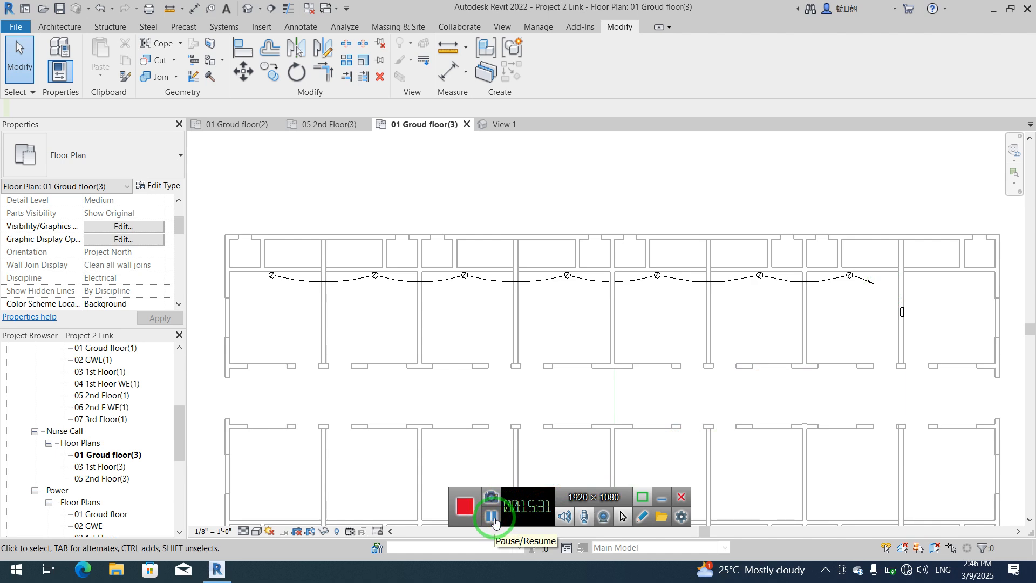
click(488, 524)
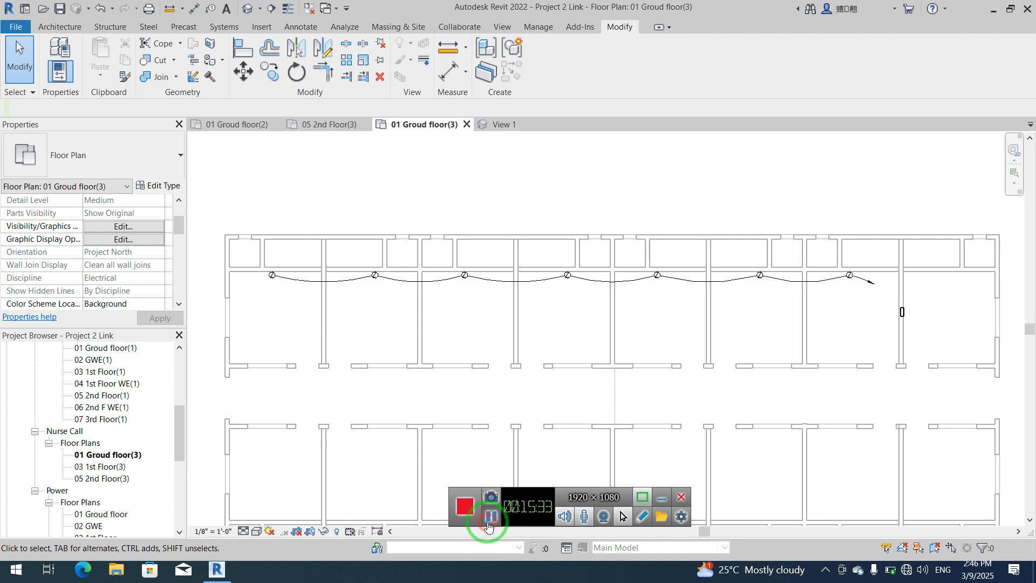